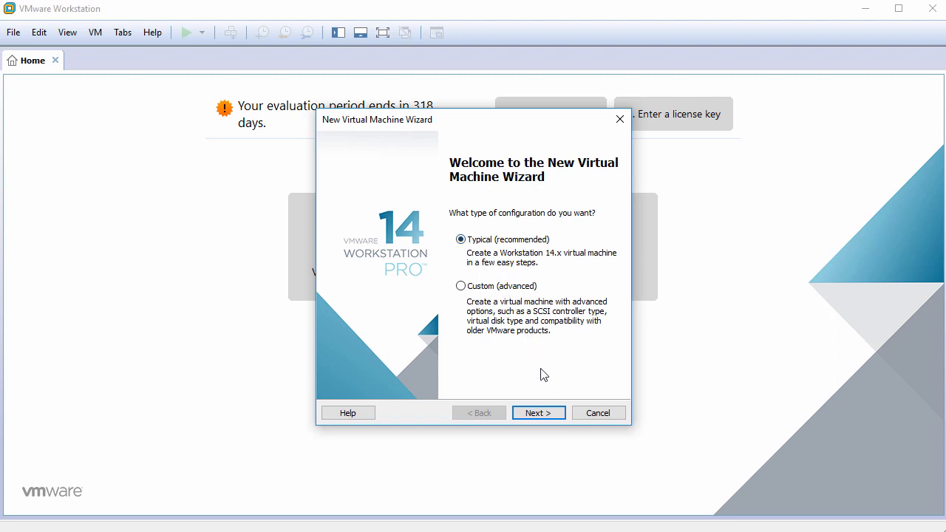
Step: Start a typical new VM with the OS installed later, guest Linux, Other Linux 4.x or later kernel 64-bit
click(553, 414)
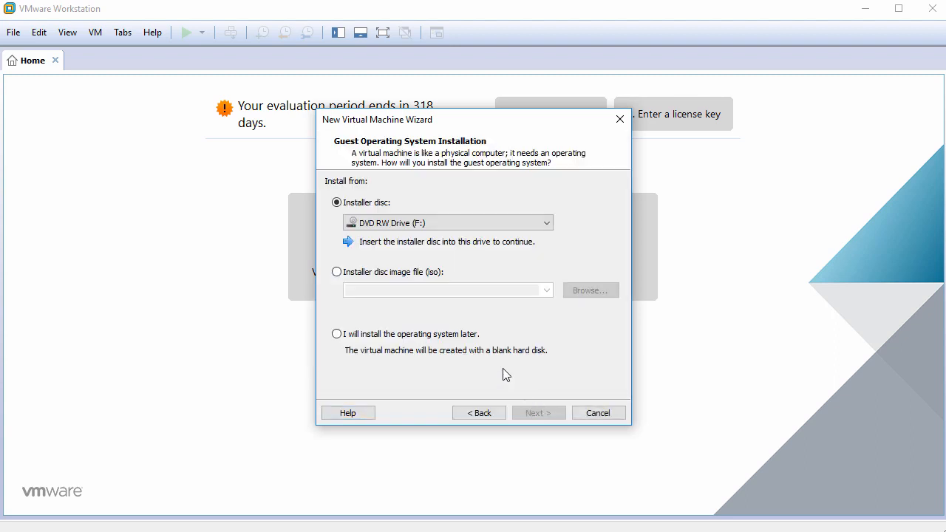
click(426, 341)
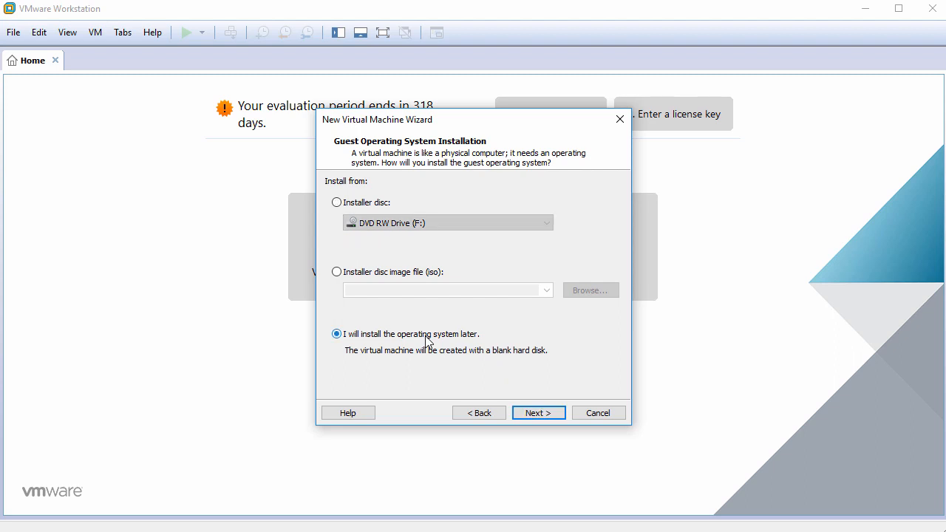
click(547, 415)
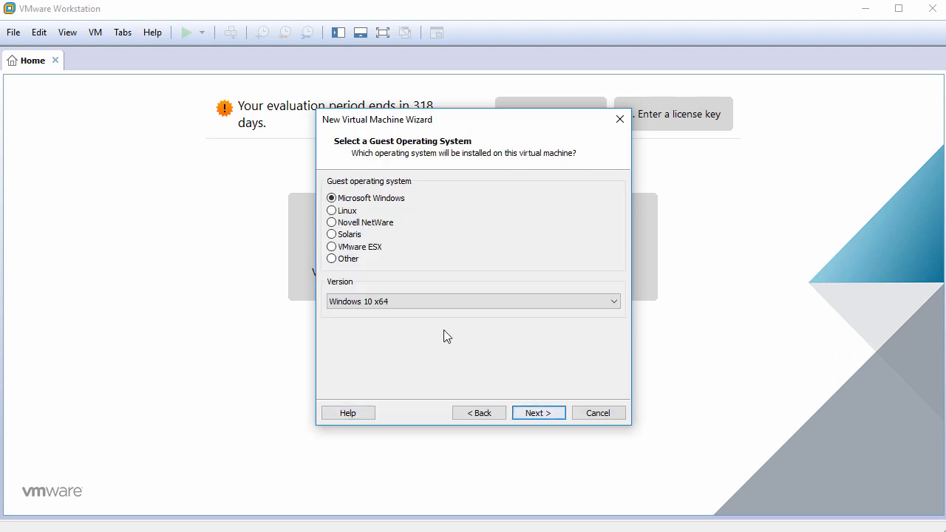
click(350, 215)
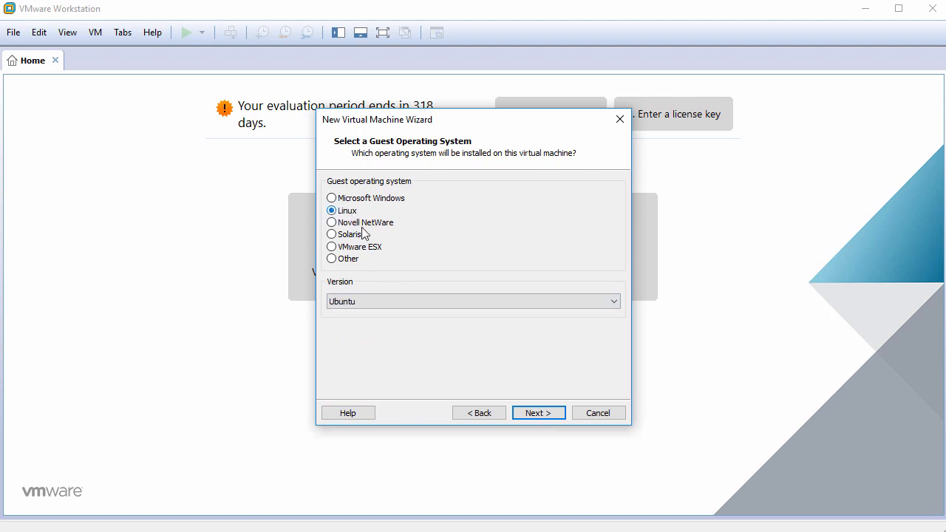
click(416, 303)
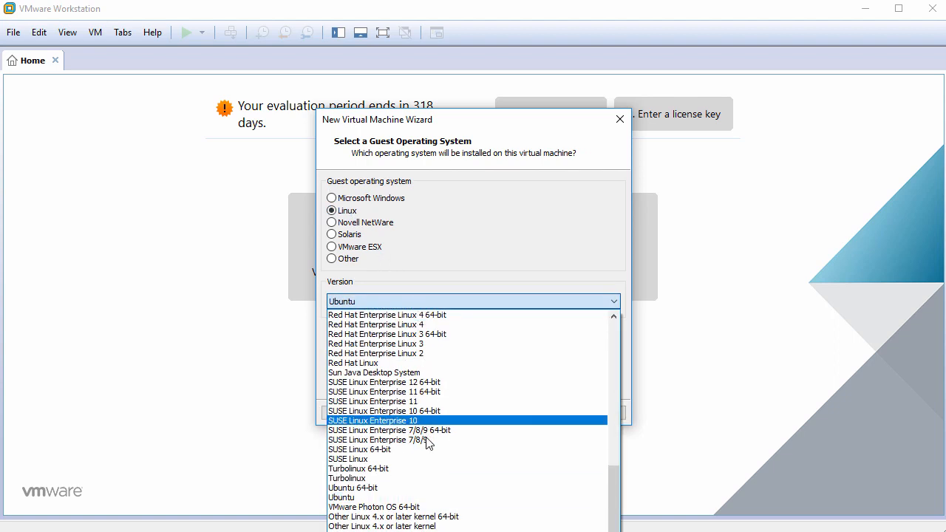
click(435, 519)
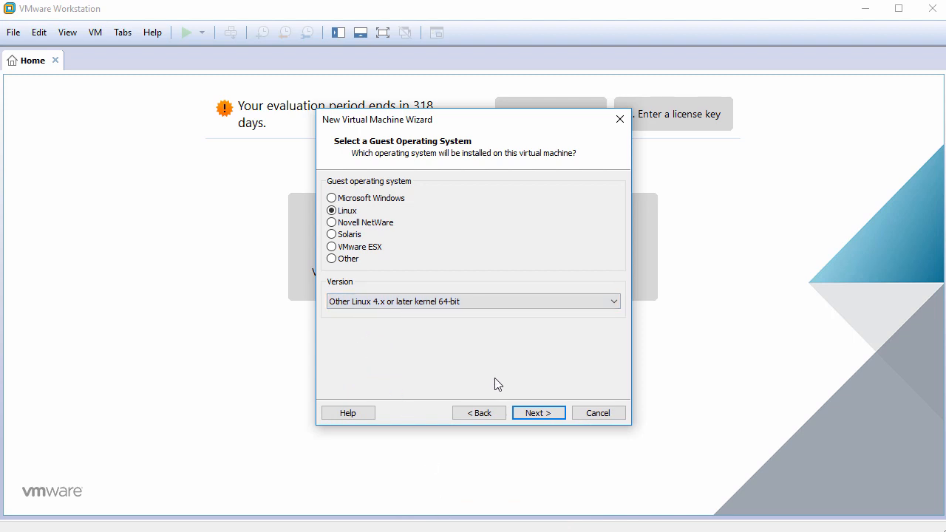
Step: Name the VM KaOSLinux2018, keep the 60 GB disk, and reach the ready-to-create summary
click(538, 414)
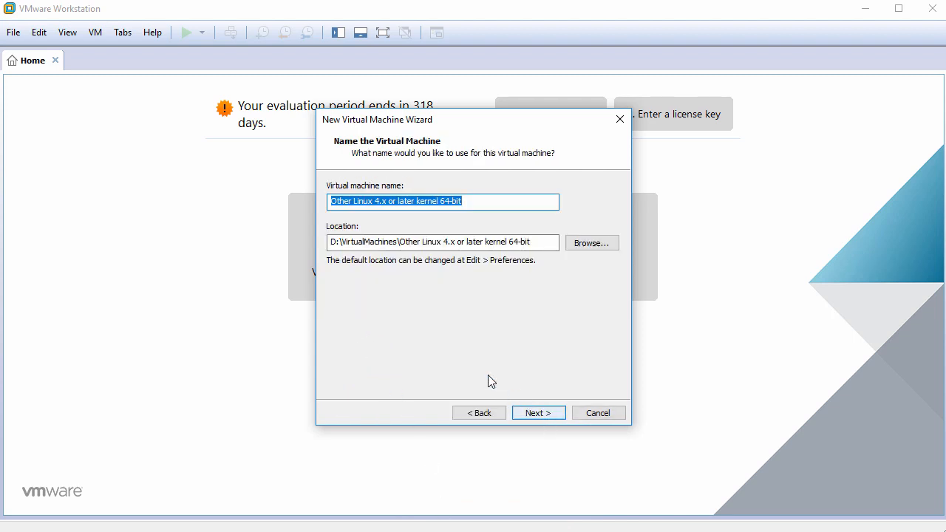
text(Ka)
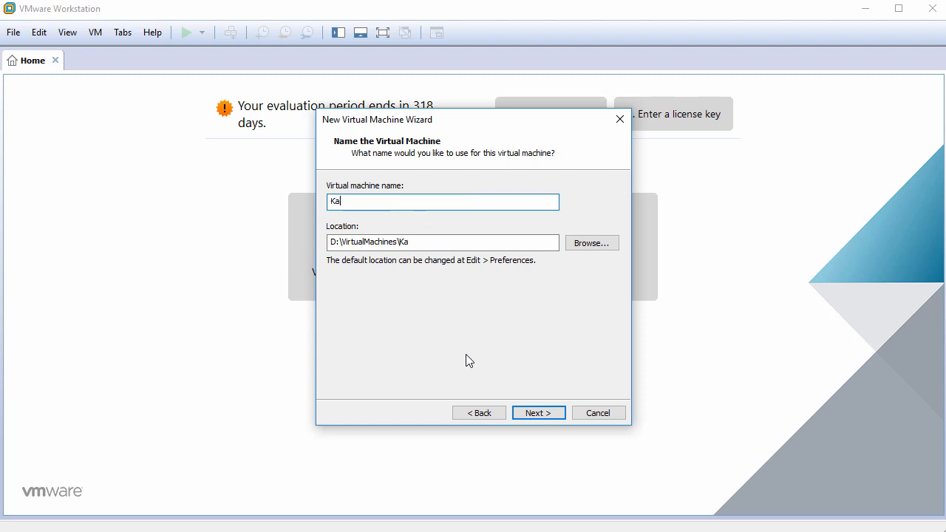
text(OSLinux2018)
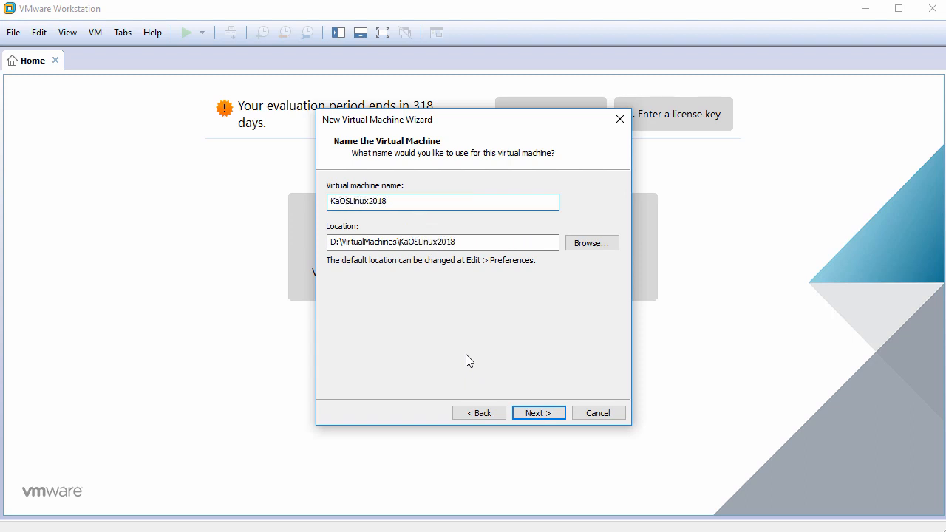
click(536, 413)
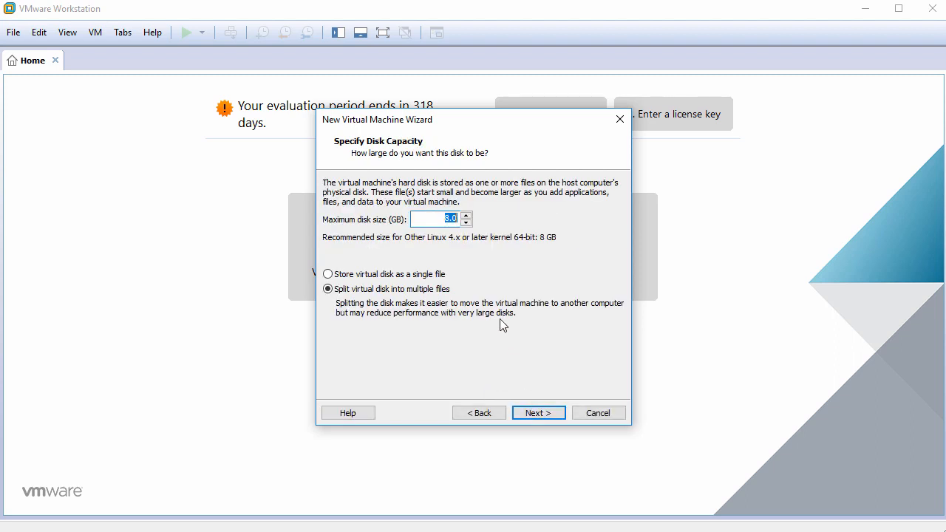
click(539, 413)
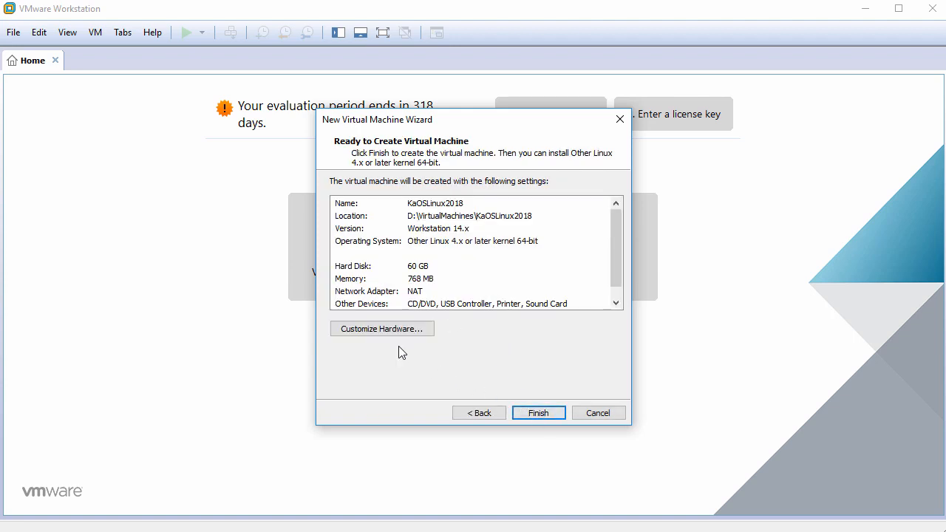
Step: In Customize Hardware, set memory to 2048 MB and 2 cores per processor
click(383, 329)
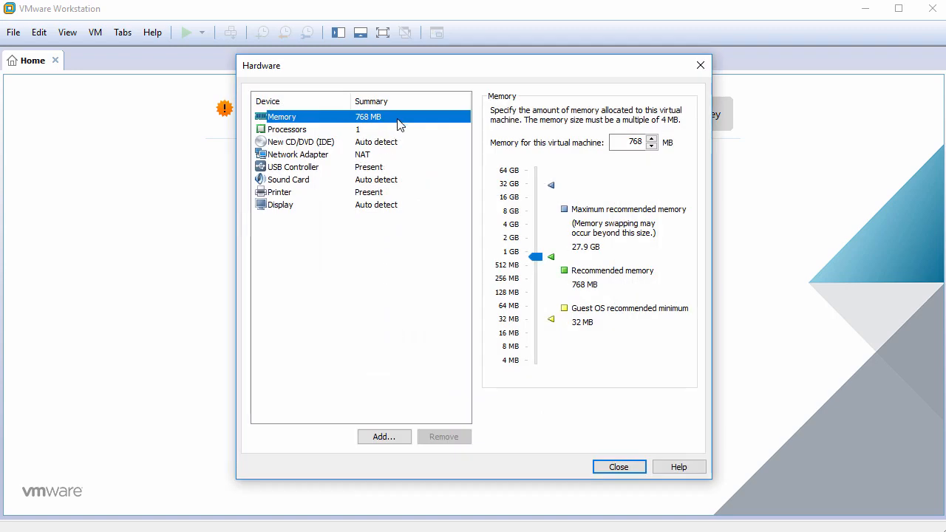
double_click(626, 141)
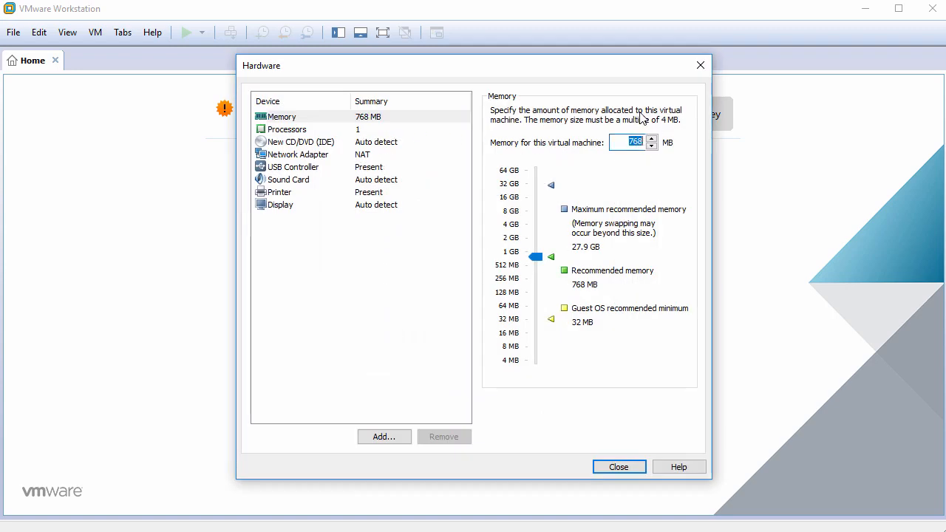
text(2048)
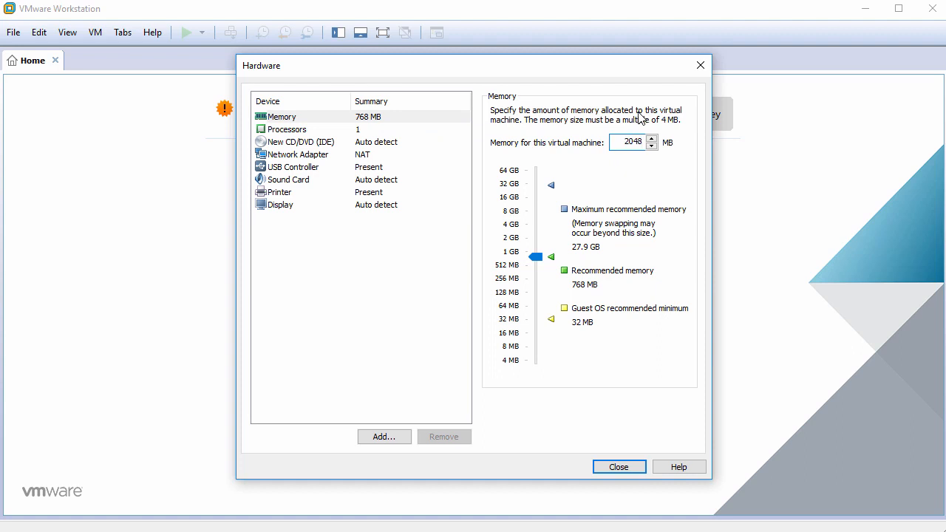
click(396, 129)
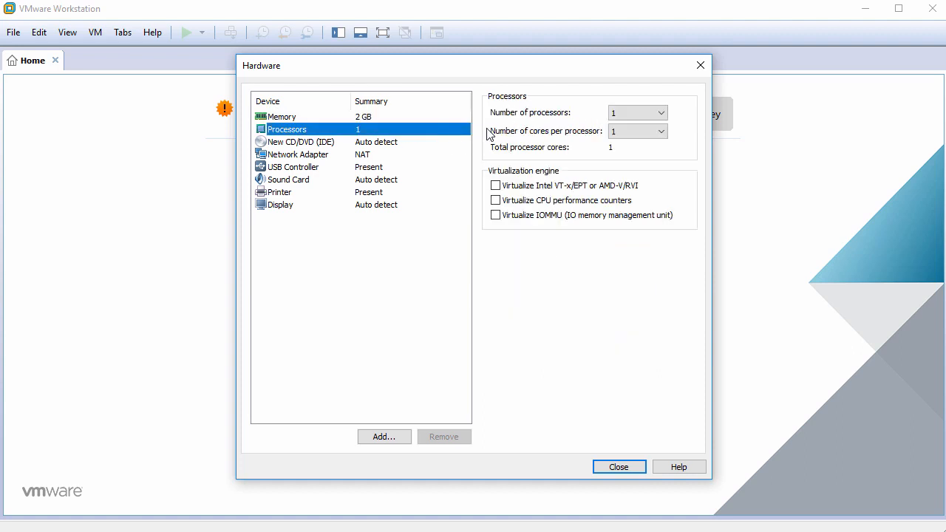
click(638, 131)
click(638, 153)
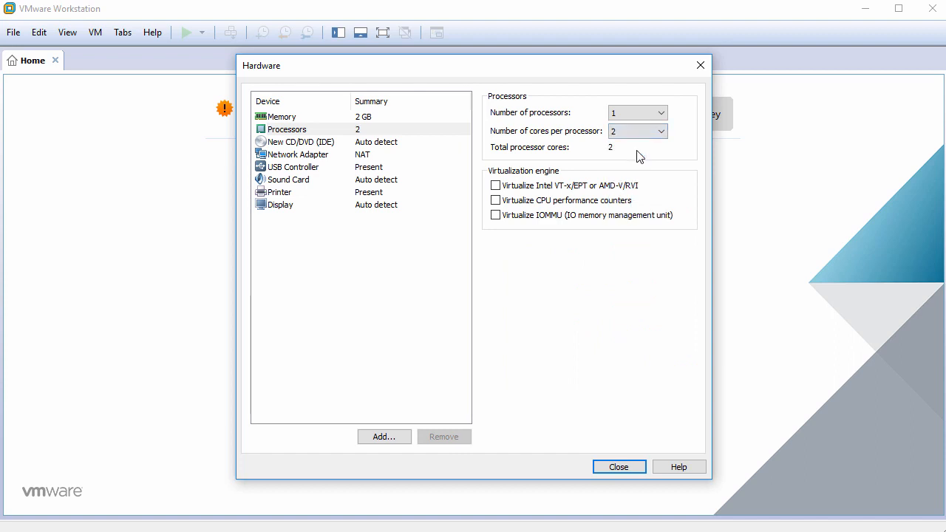
Step: Point the CD/DVD drive at the KaOS-2018.01-x86_64.iso image file
click(384, 145)
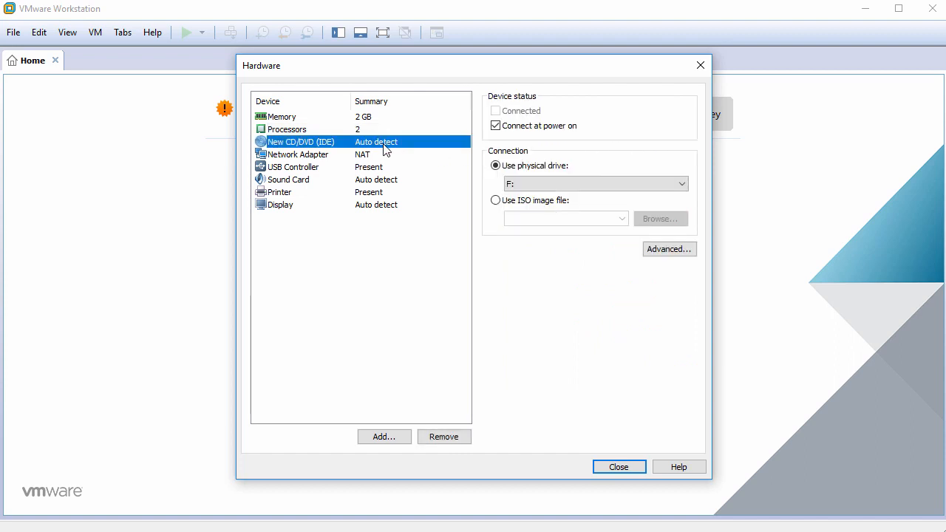
click(506, 199)
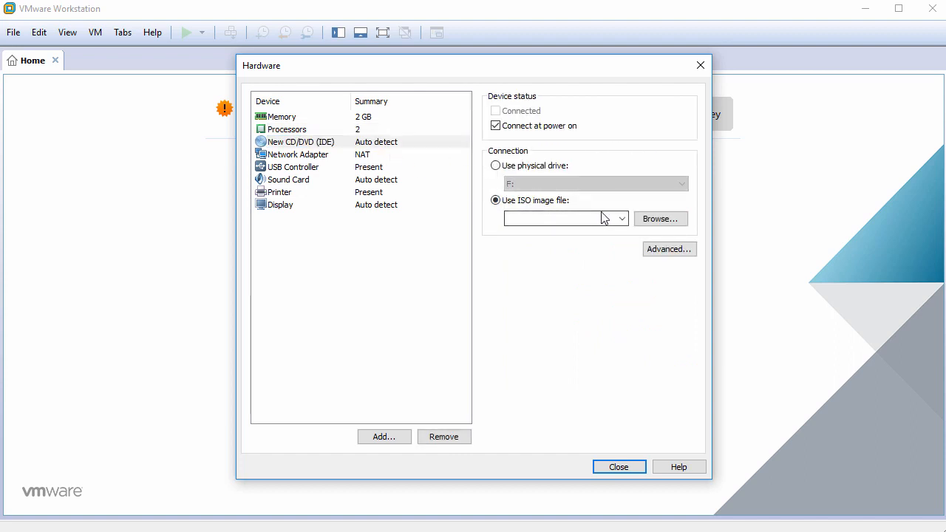
click(658, 220)
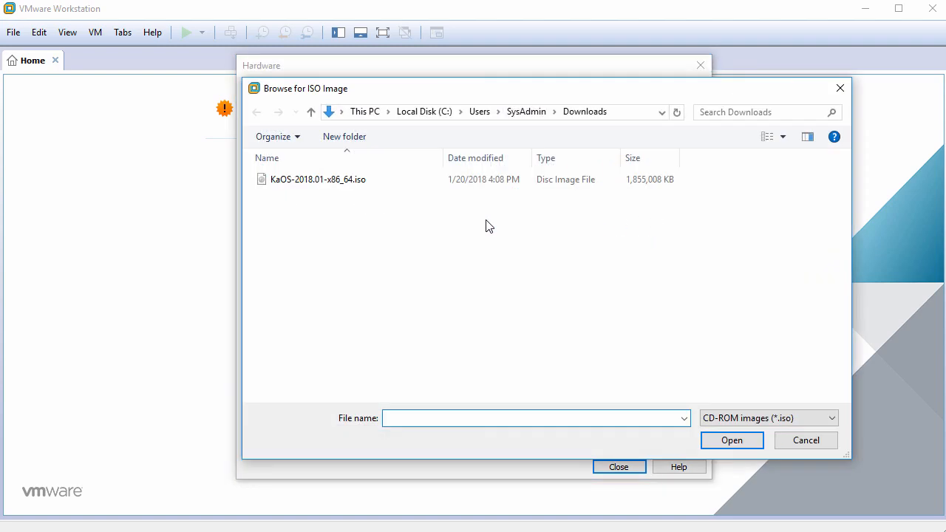
click(364, 189)
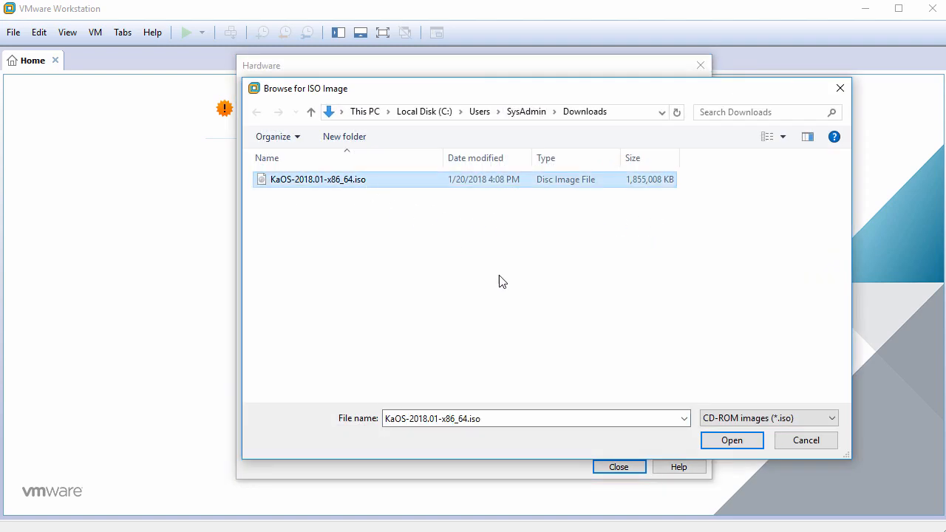
click(734, 442)
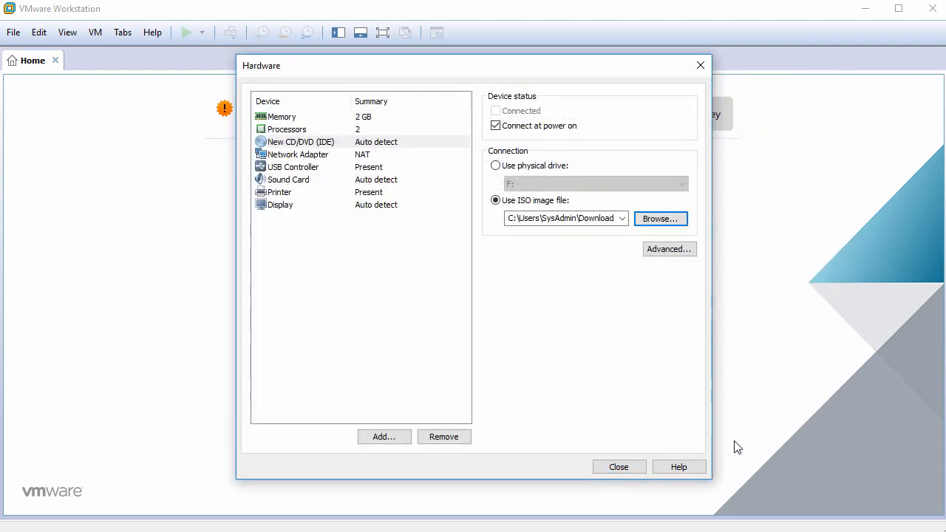
Step: Remove the USB controller, sound card and printer, then create the virtual machine
click(295, 170)
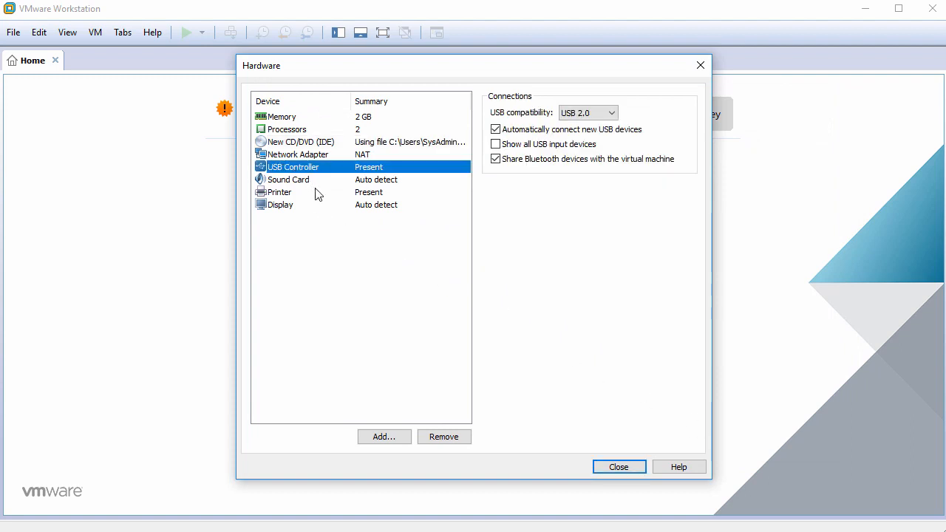
click(444, 437)
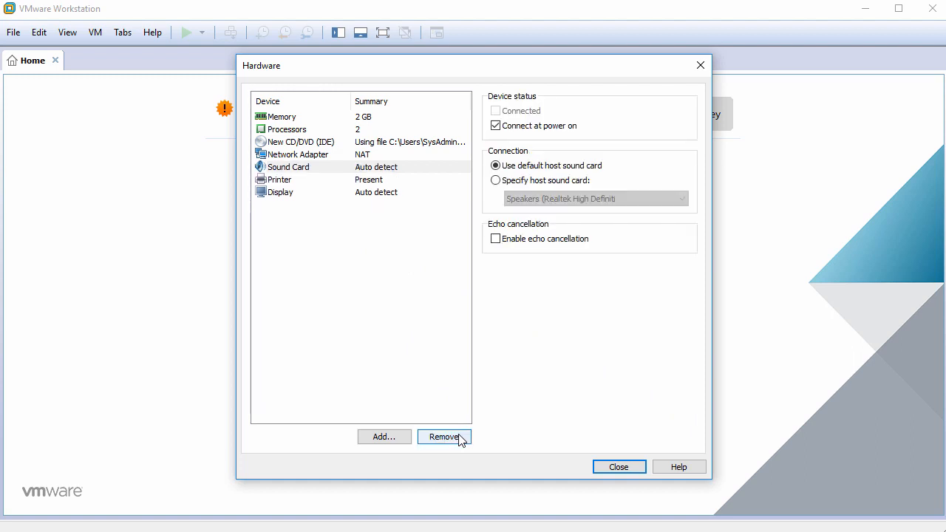
click(459, 438)
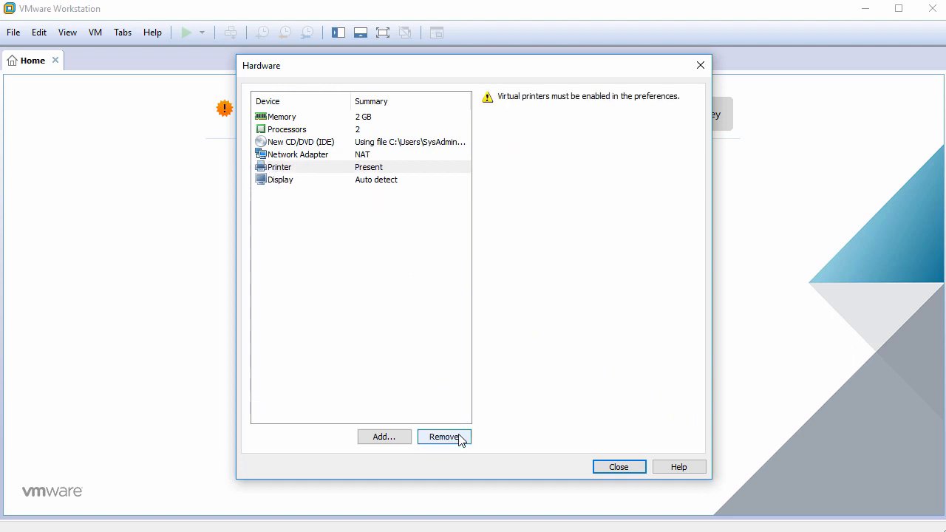
click(459, 438)
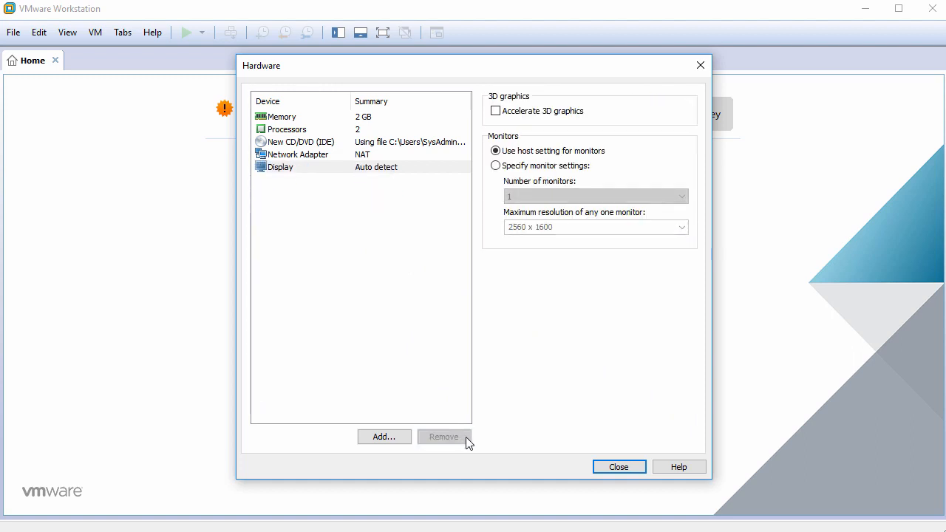
click(613, 468)
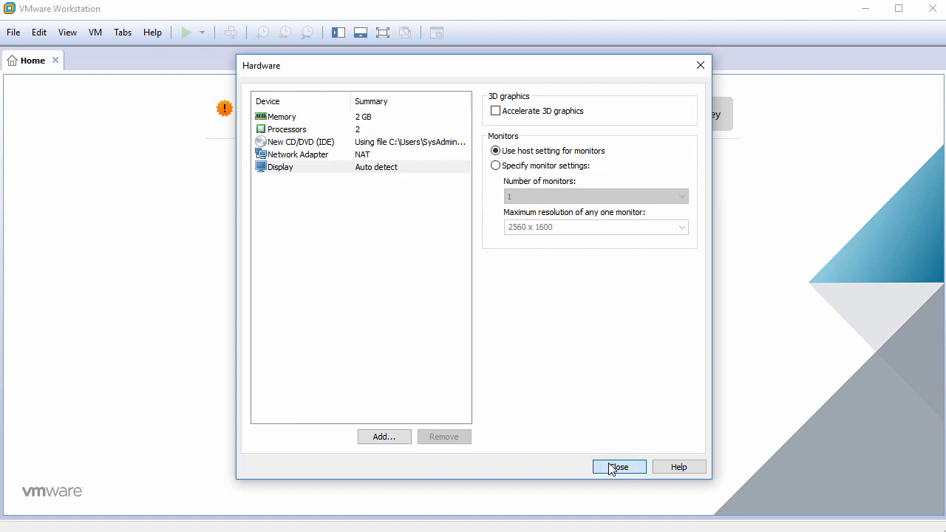
click(535, 414)
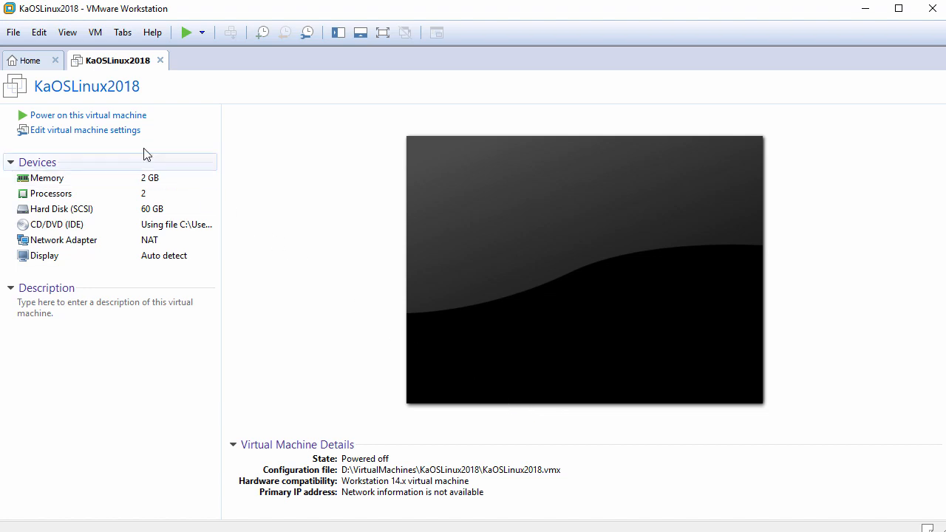
Step: Power on KaOSLinux2018, dismiss the hint bar, and let it boot to the KaOS live desktop
click(97, 116)
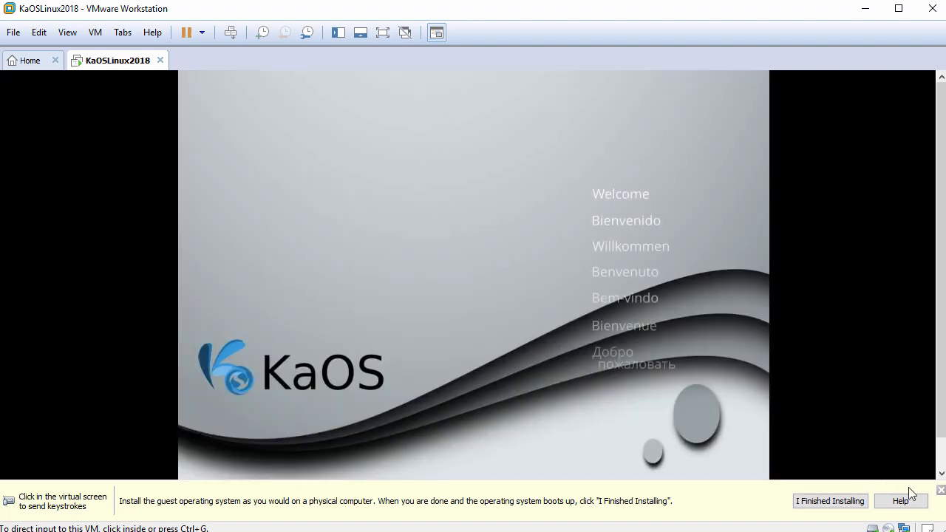
click(941, 491)
click(557, 429)
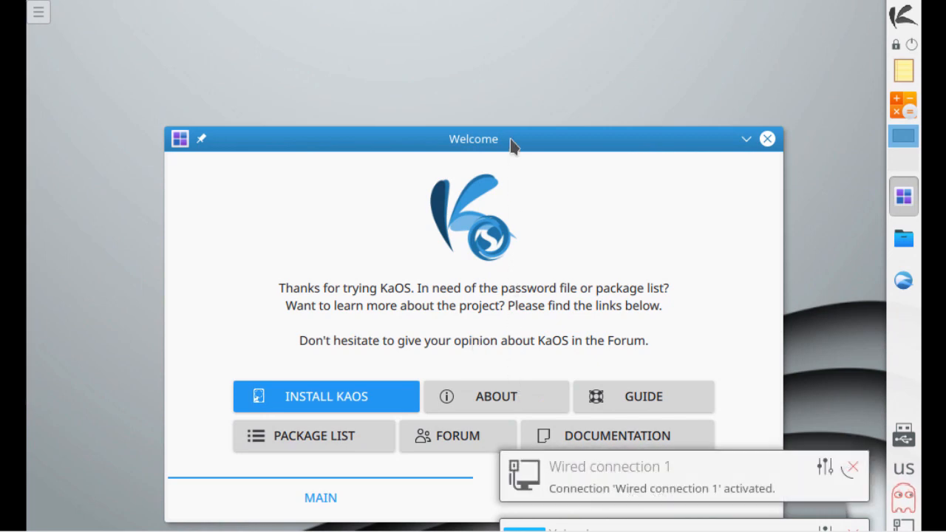
Step: Launch the KaOS installer, keep English (UnitedStates), and pass the release notes to Location
drag(511, 145, 489, 67)
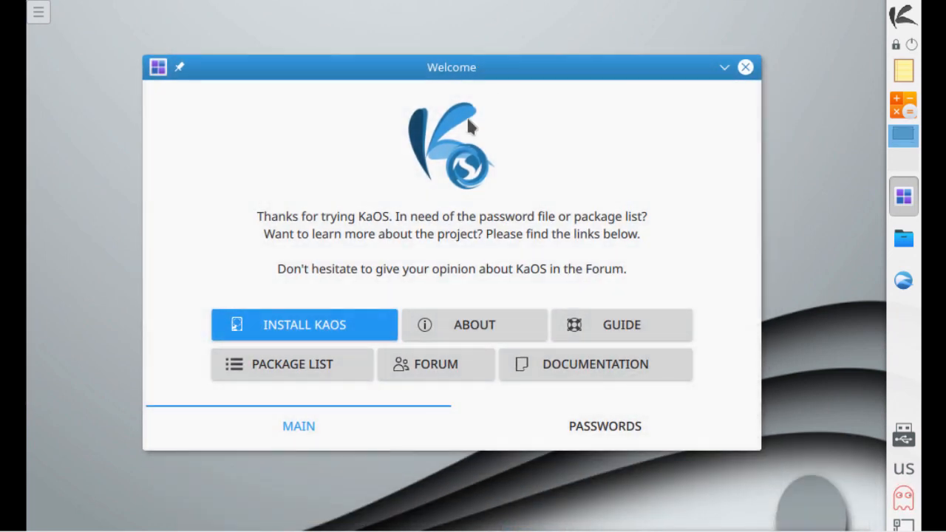
click(288, 331)
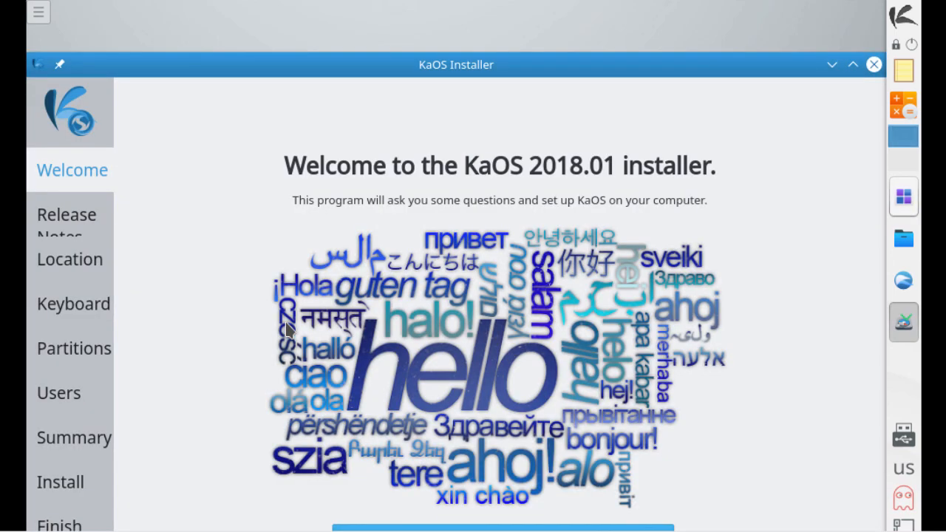
drag(481, 67, 455, 6)
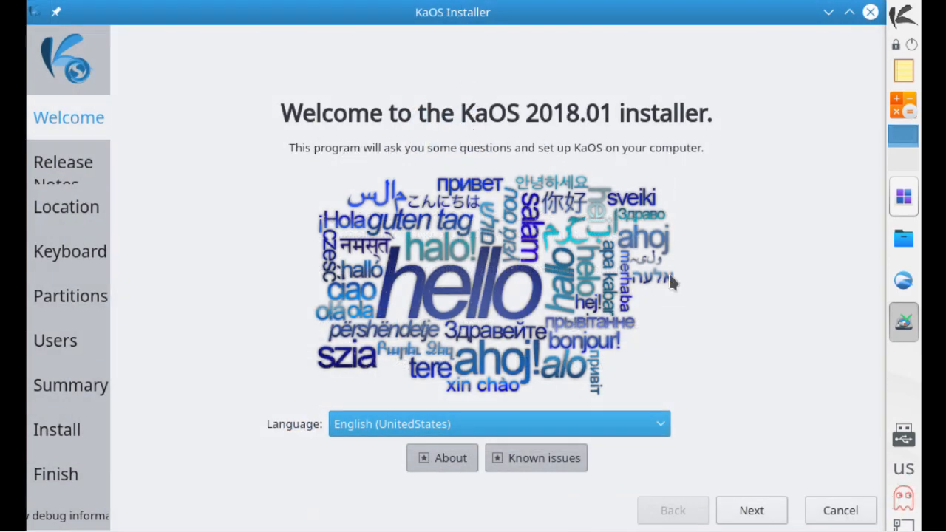
click(661, 431)
click(722, 407)
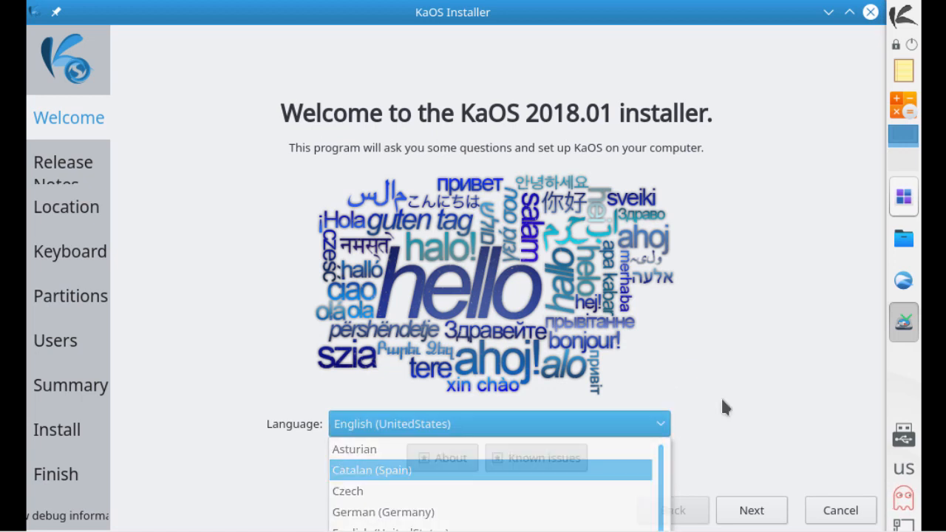
click(759, 513)
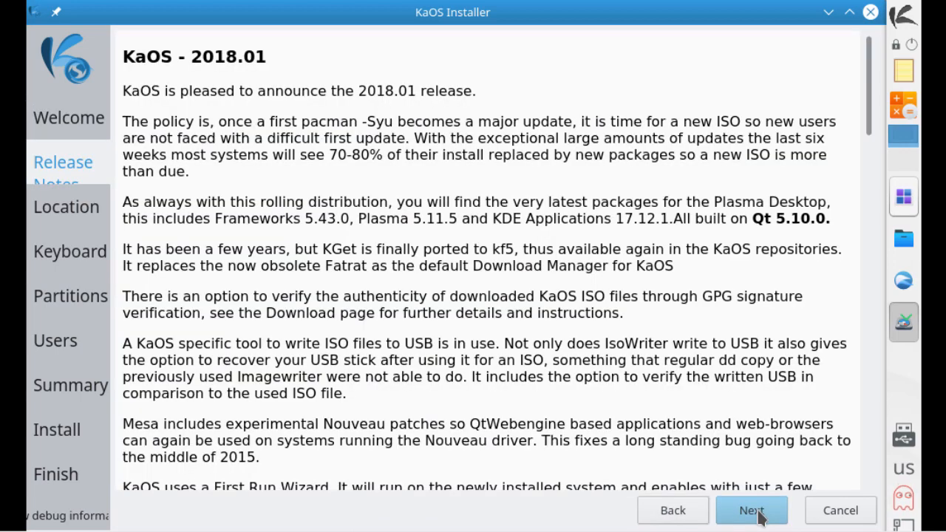
click(760, 516)
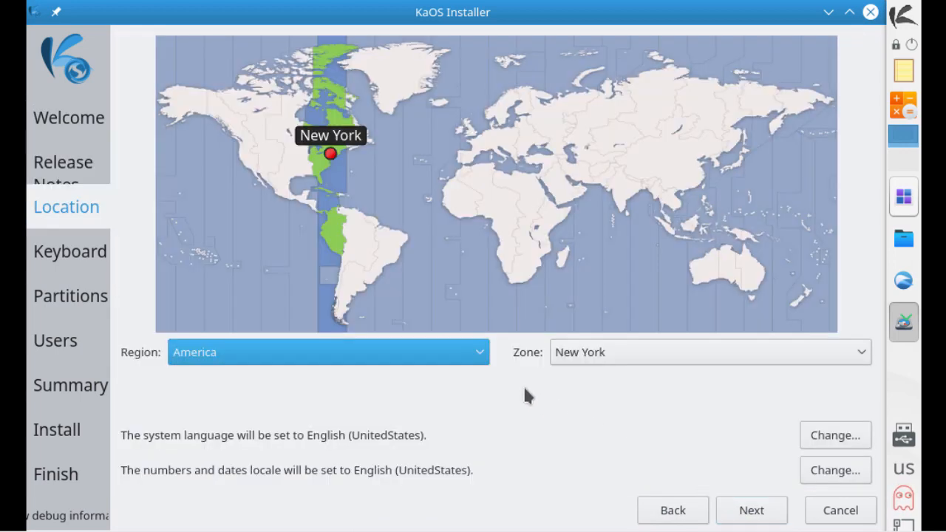
Step: Keep the America/New York time zone and the Default English (US) keyboard layout
click(477, 354)
click(477, 355)
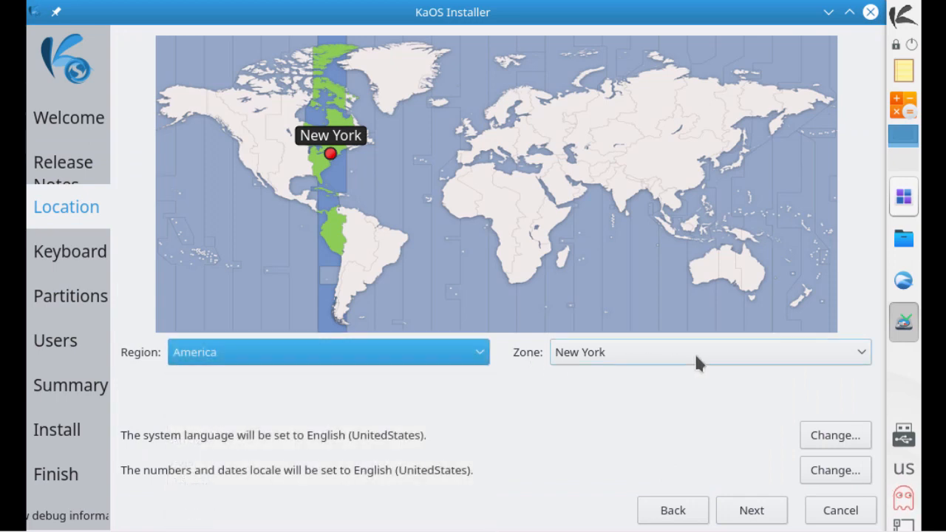
click(863, 354)
click(864, 355)
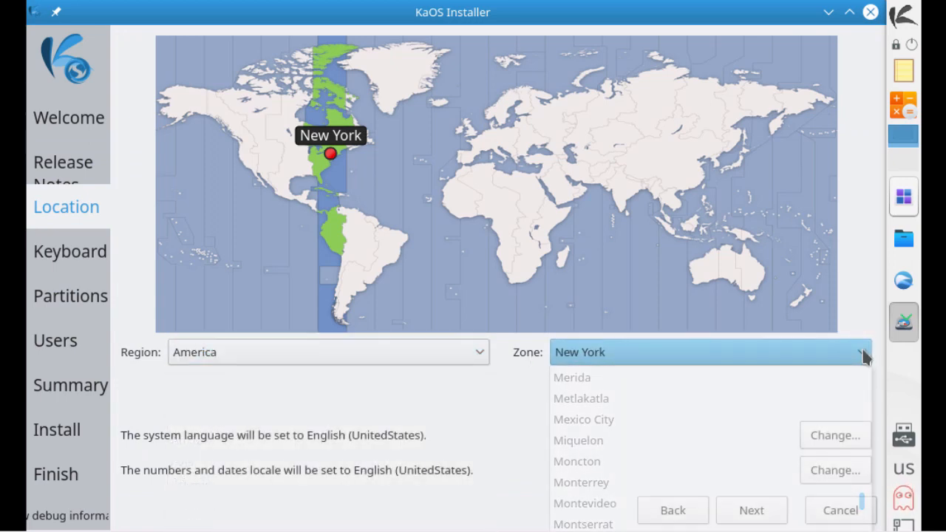
click(761, 511)
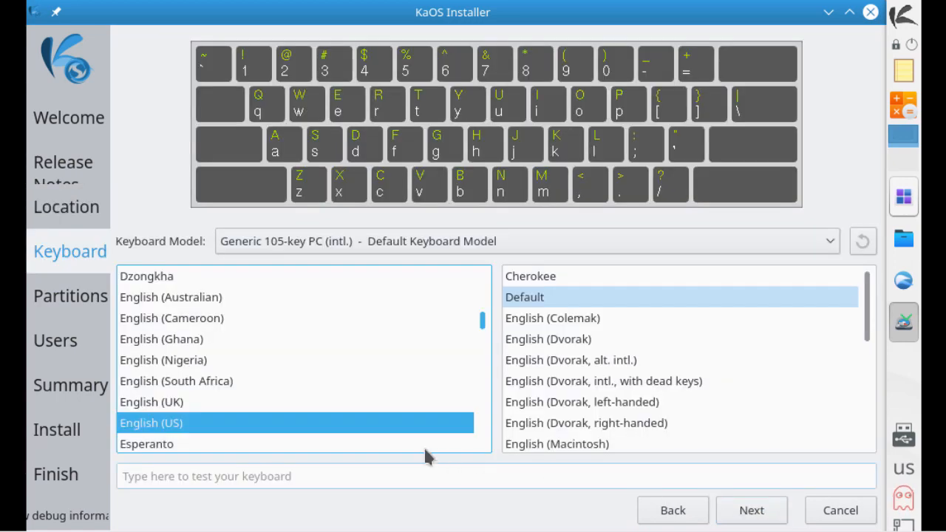
click(565, 302)
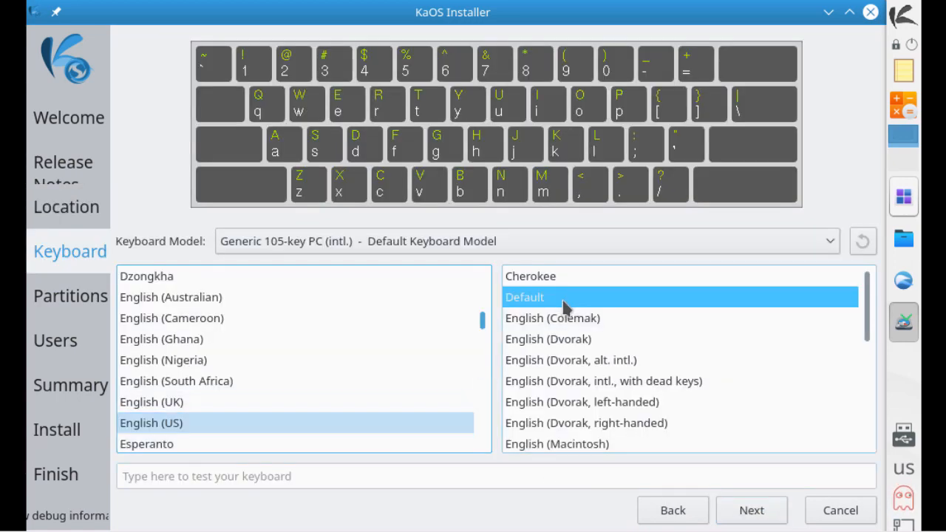
Step: Choose Erase disk partitioning (55.7 GiB XFS, 4.2 GiB swap) and continue to Users
click(743, 513)
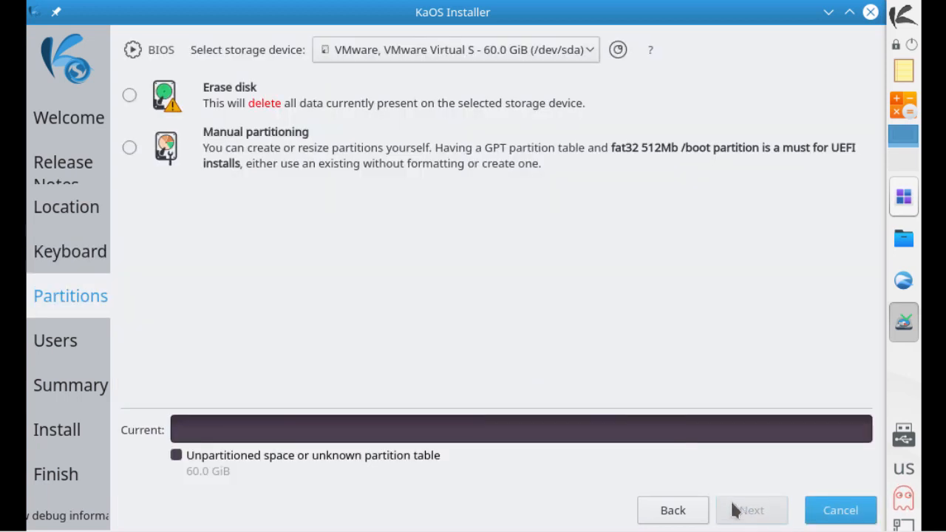
click(129, 95)
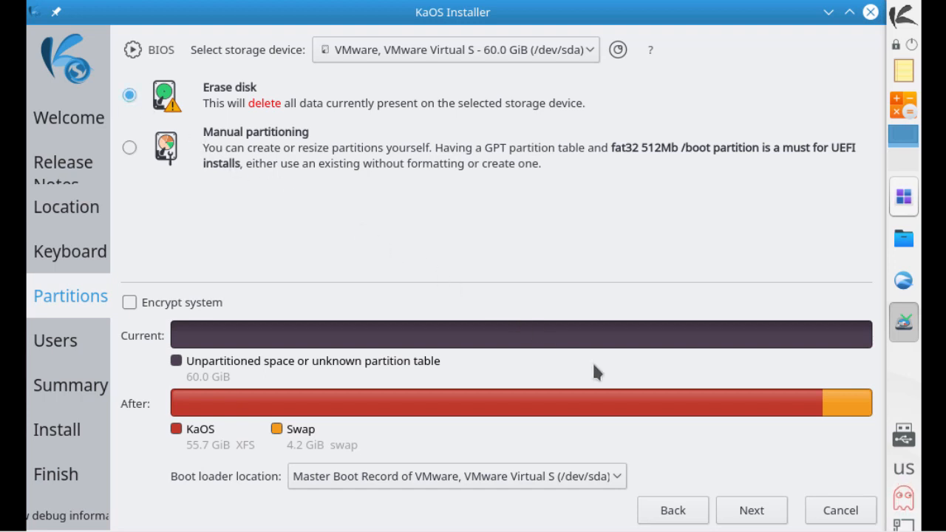
click(742, 510)
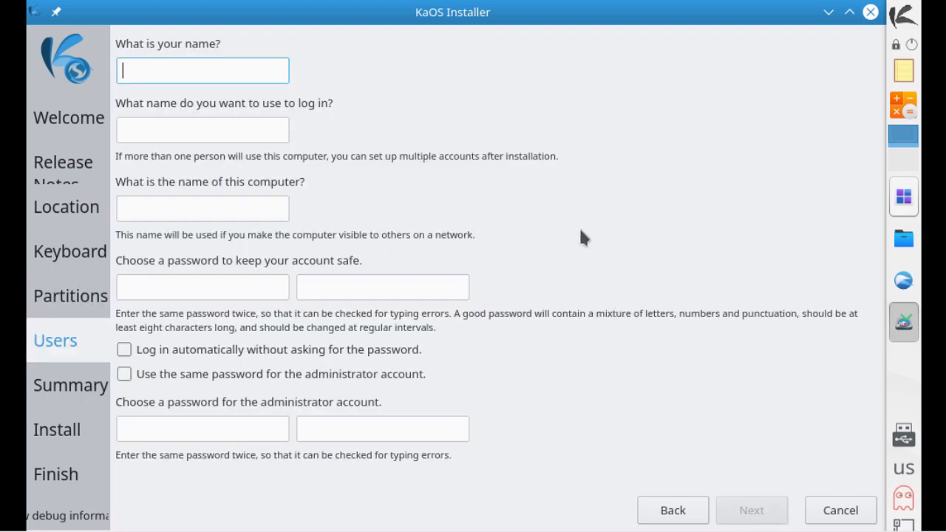
Step: Enter the user's full name, login name, computer name kaos2018 and password, shared with administrator
text(John Smith)
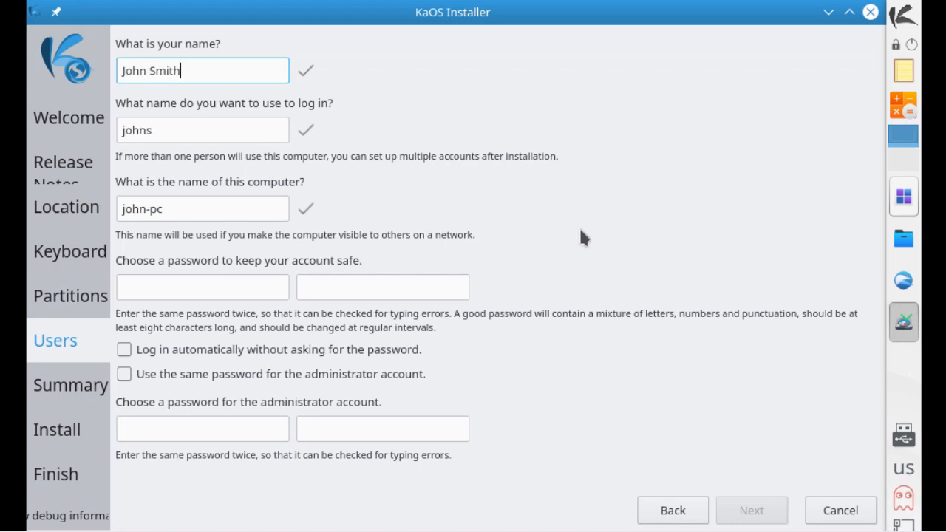
key(Tab)
text(john)
key(Tab)
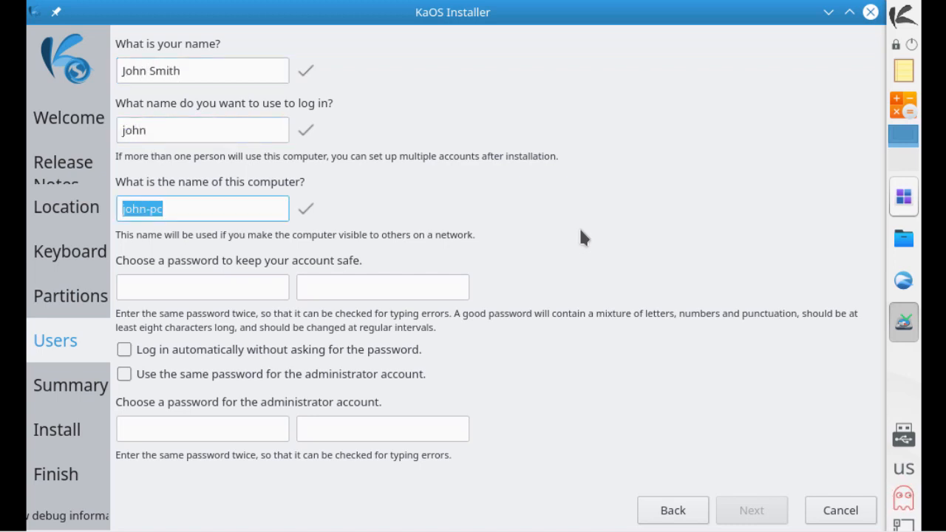
text(kaos2018)
key(Tab)
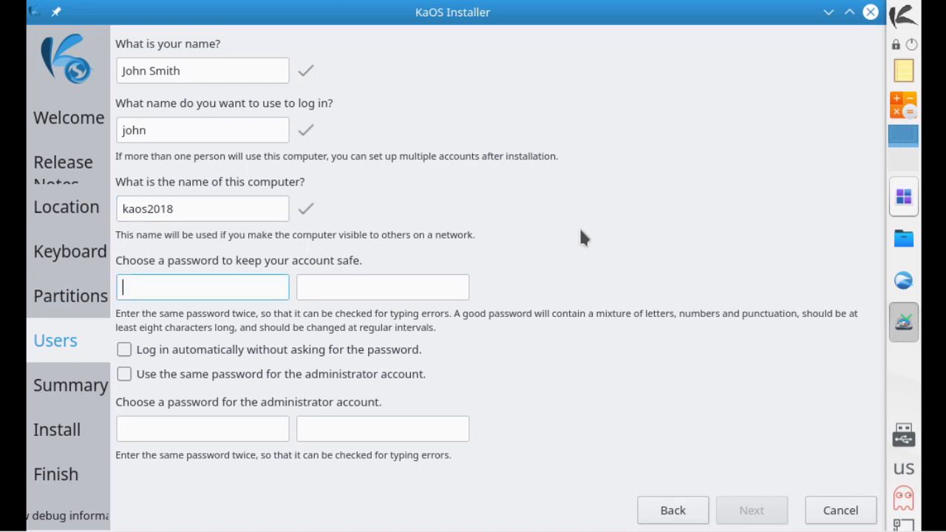
text(12345678)
key(Tab)
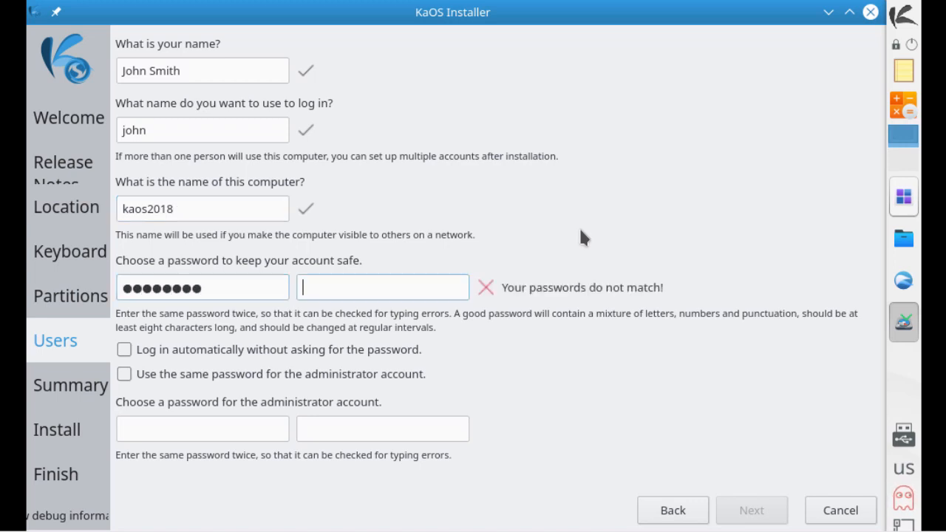
text(12345678)
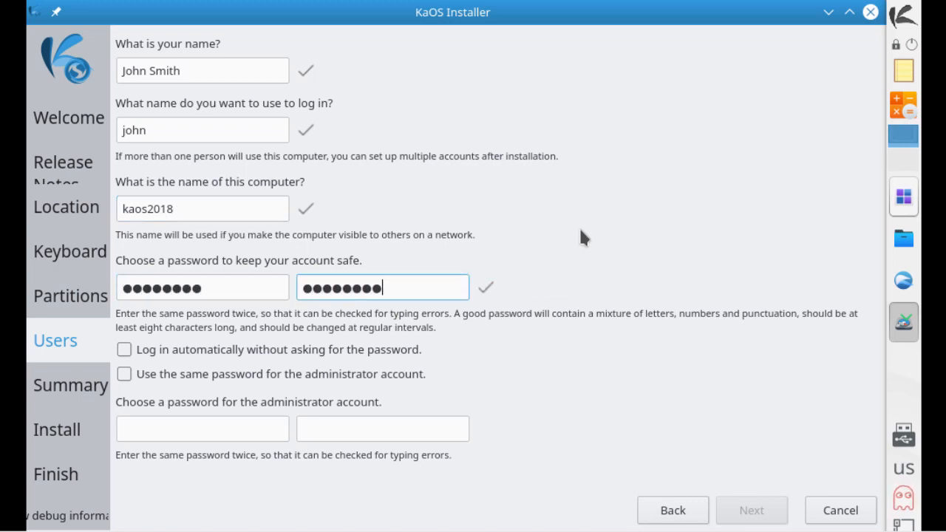
click(275, 377)
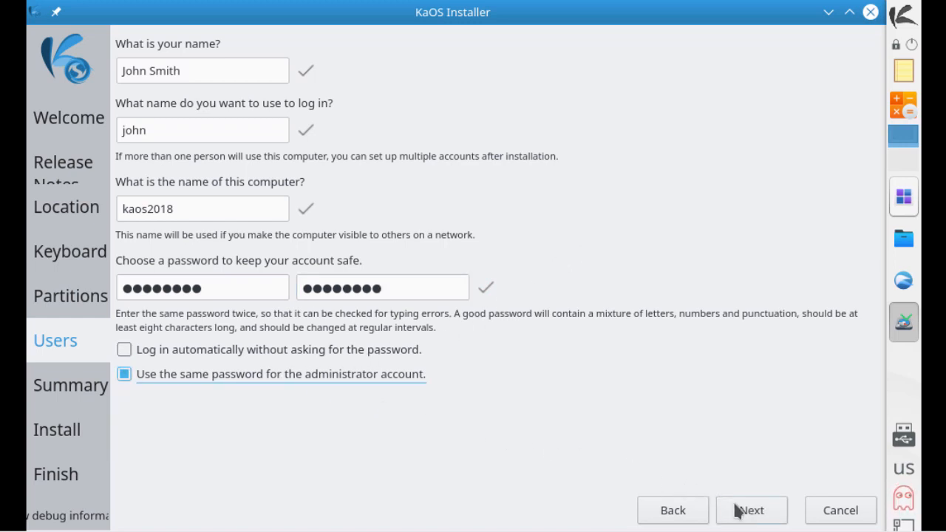
click(749, 510)
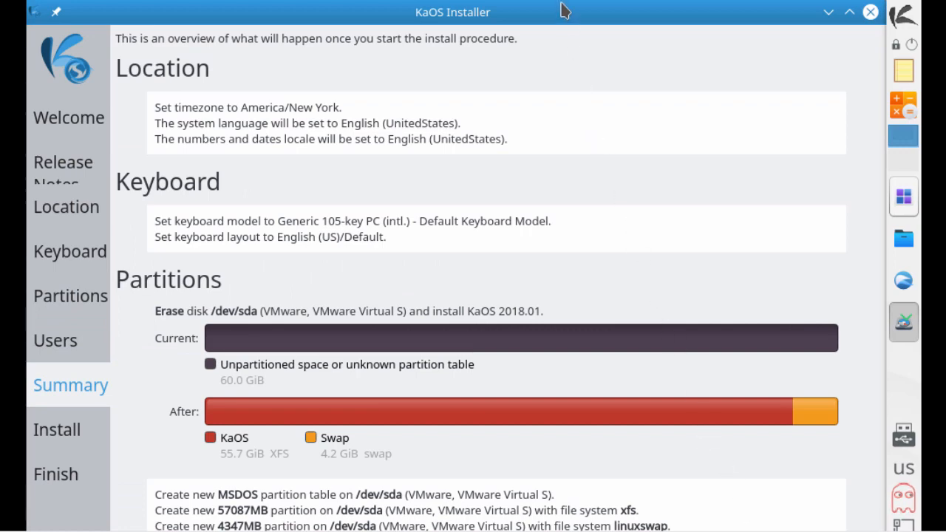
Step: Confirm the summary with Install now and let KaOS 2018.01 install until All done
mouse_move(563, 10)
mouse_down()
mouse_move(574, 158)
mouse_move(556, 19)
mouse_up()
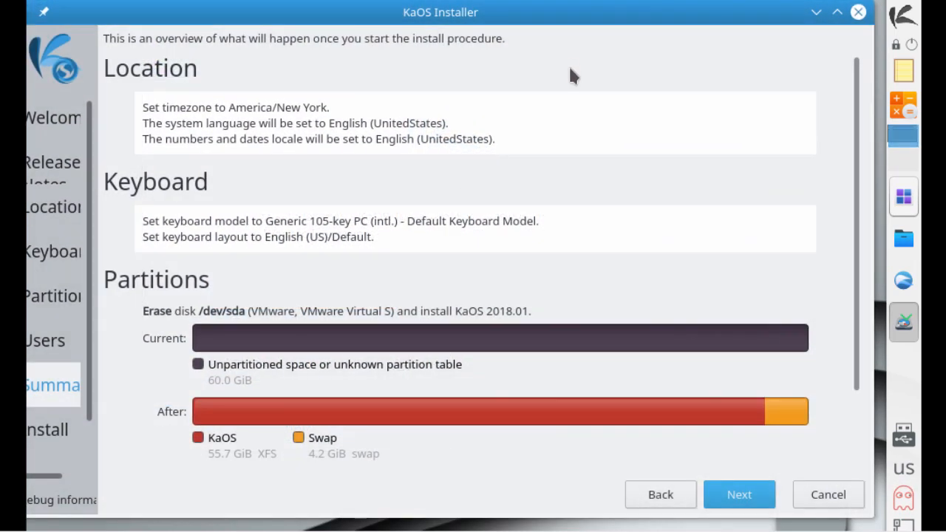
click(739, 495)
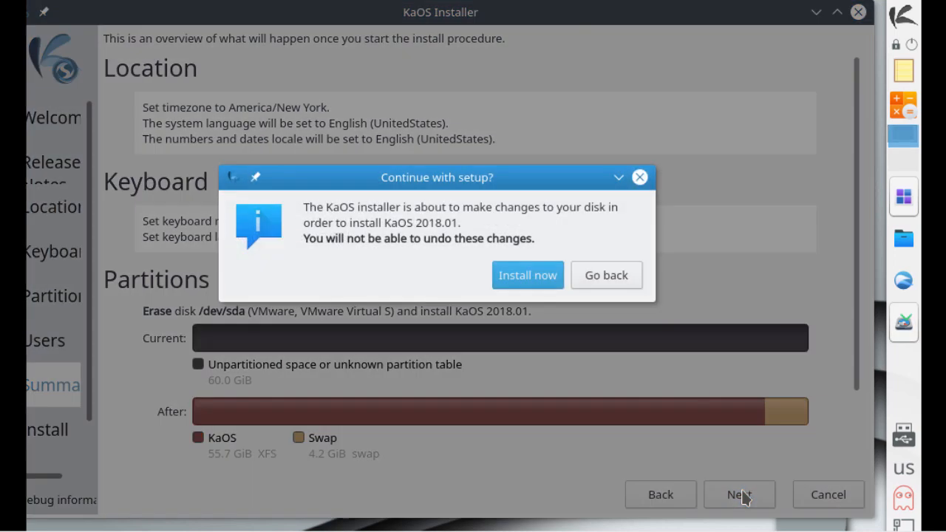
click(542, 282)
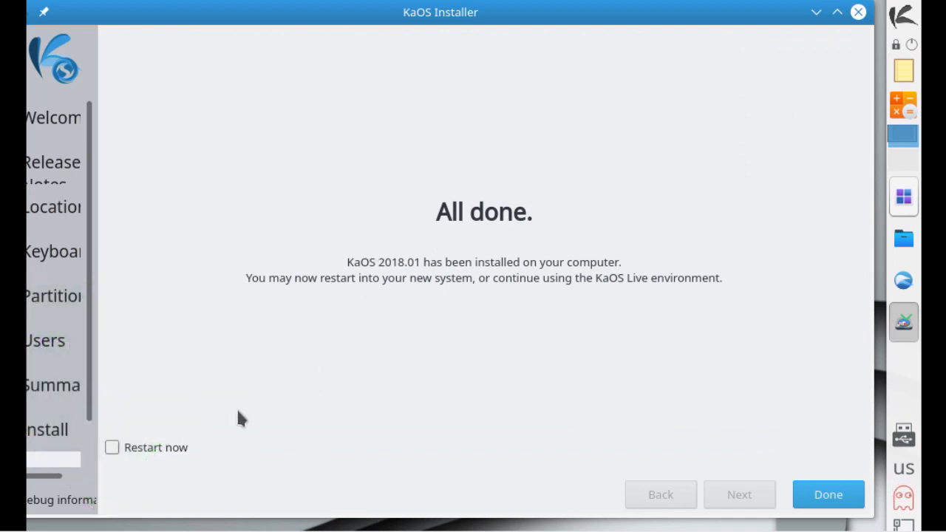
Step: Finish the installer with Restart now and boot the KaOS Linux GRUB entry
click(148, 454)
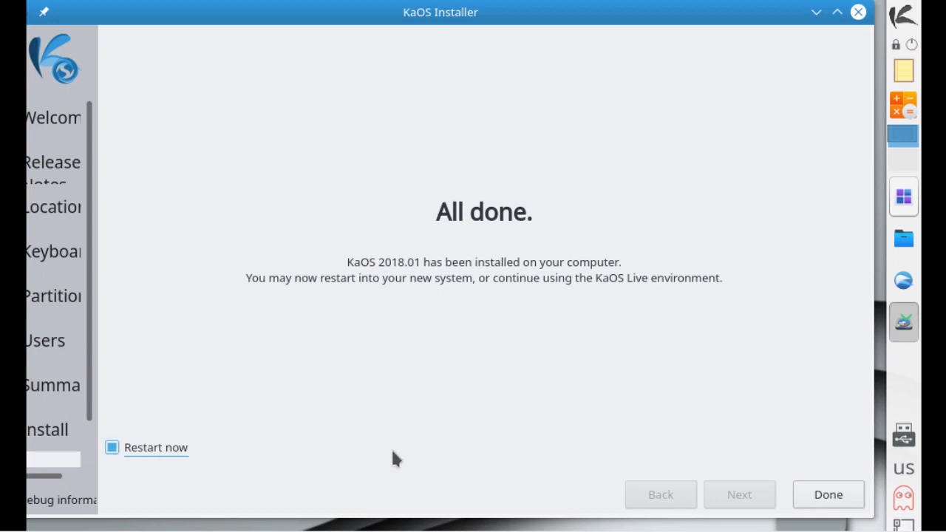
click(828, 499)
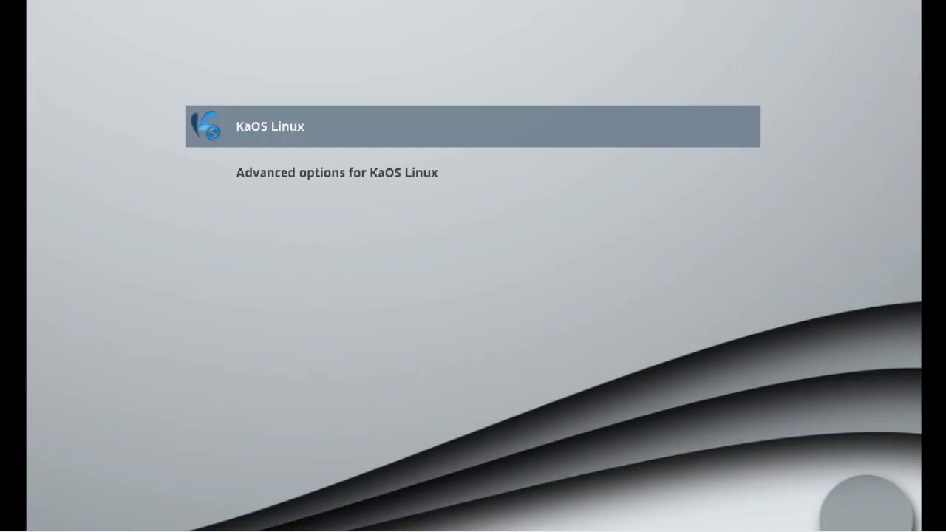
key(Return)
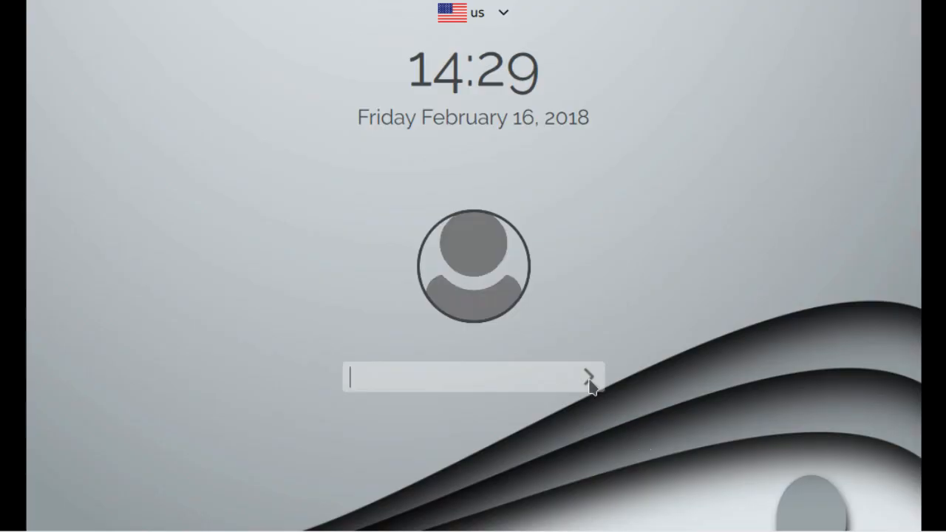
Step: Log in to the installed system as the new user with the account password
click(494, 283)
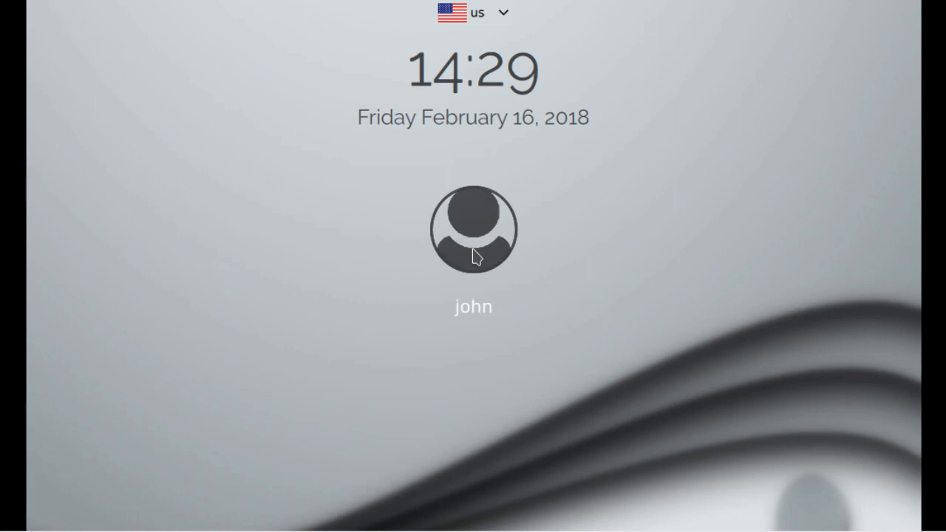
click(475, 254)
text(•)
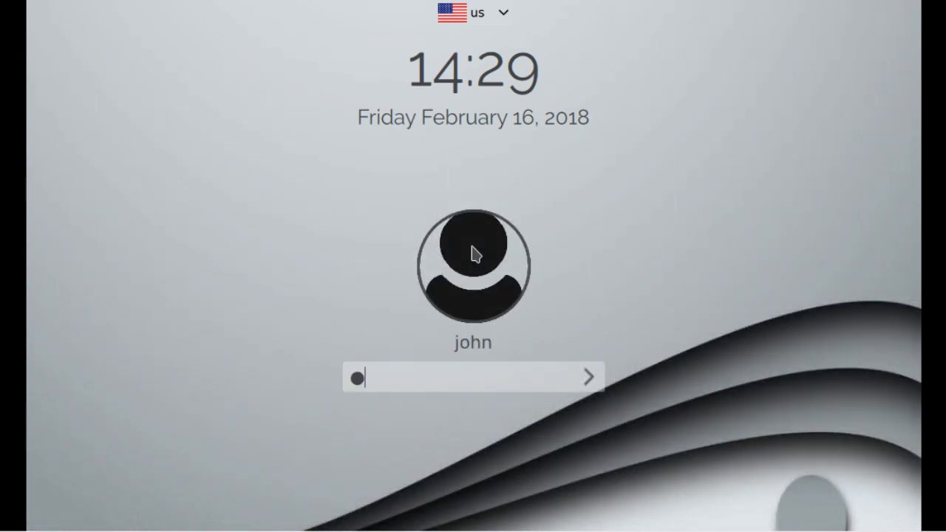
text(•••••••)
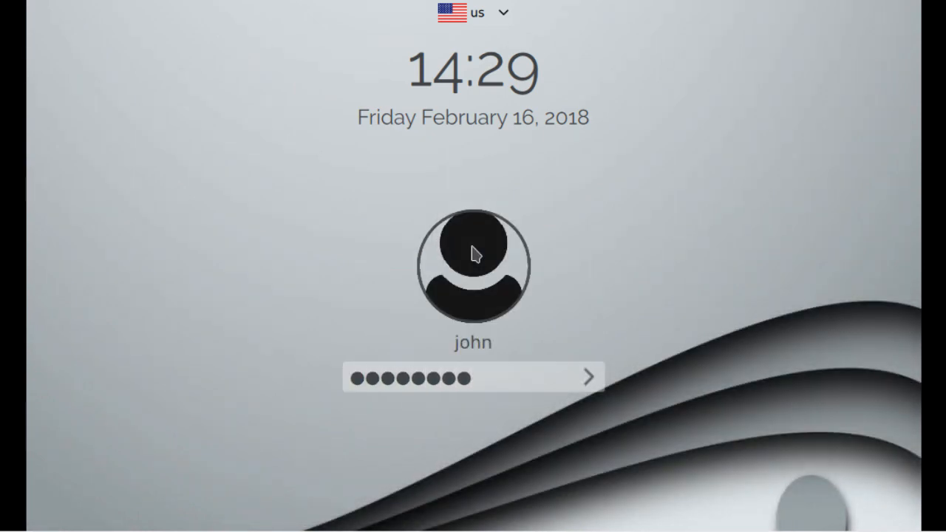
key(Return)
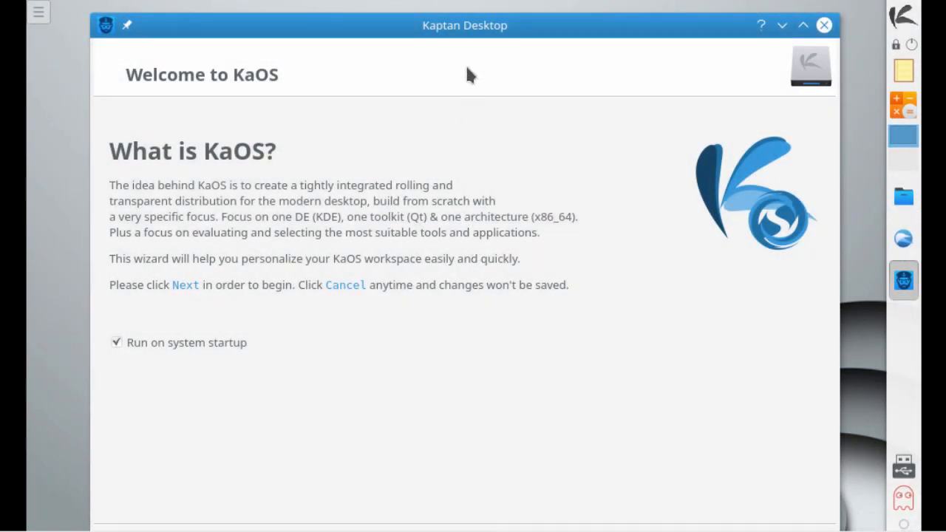
Step: Advance Kaptan Desktop to the menu page and try the Application Launcher, Dashboard and Menu styles
drag(473, 33, 476, 120)
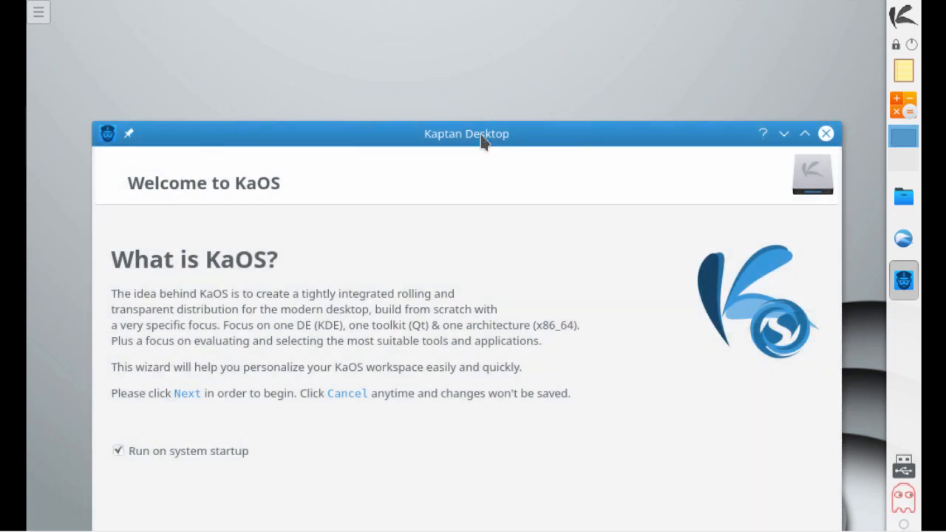
drag(483, 142, 471, 18)
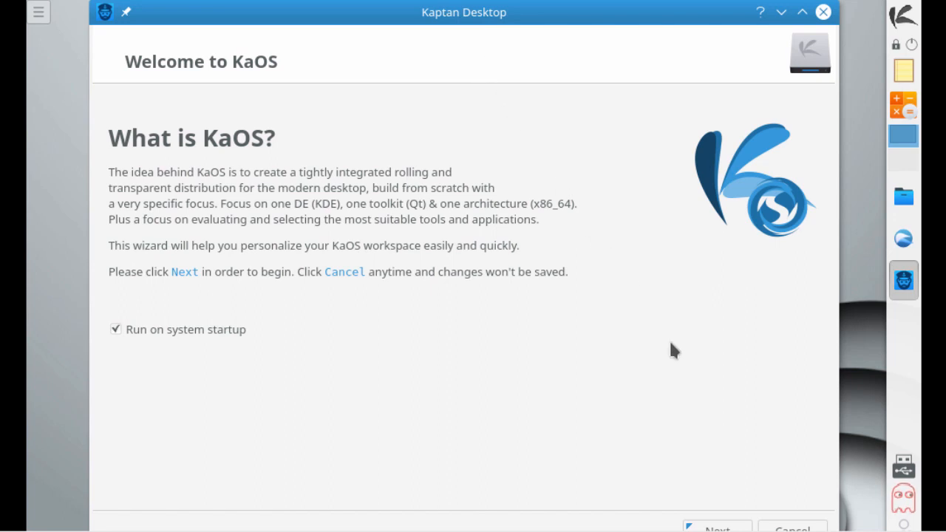
click(717, 527)
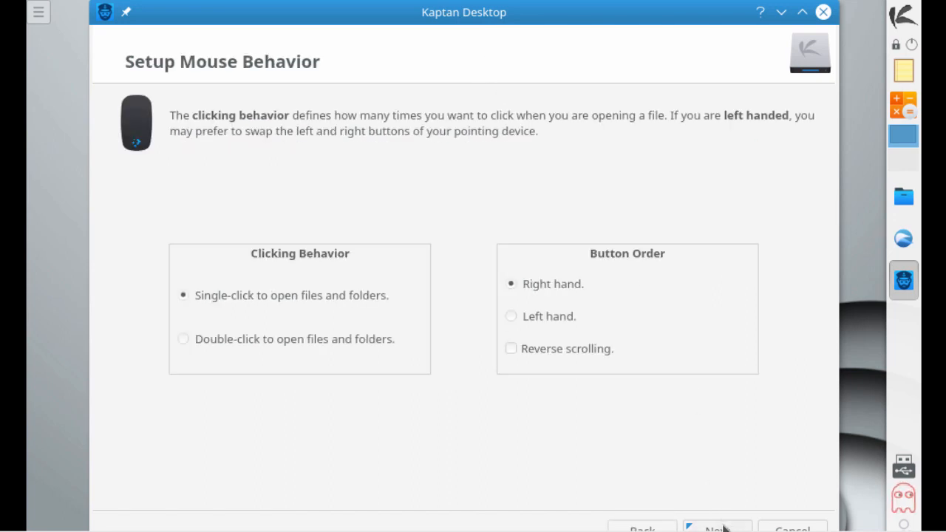
click(717, 527)
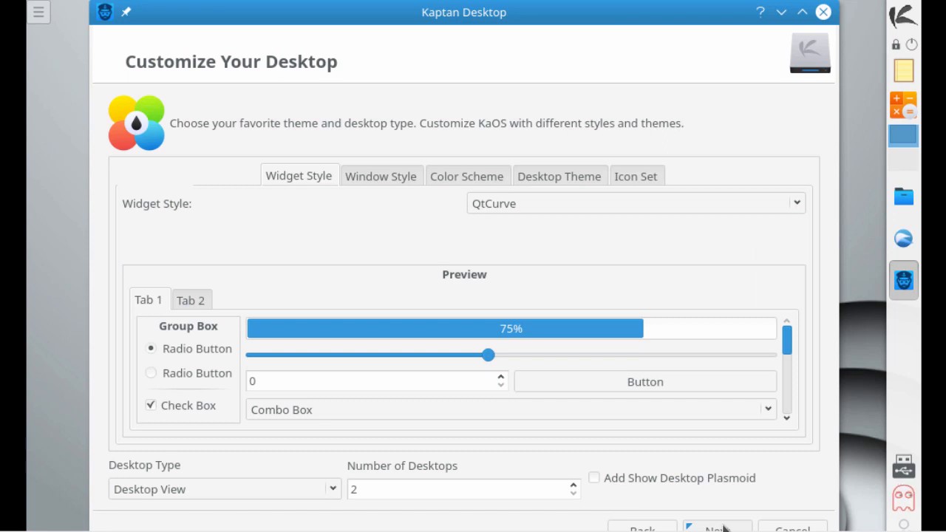
click(723, 528)
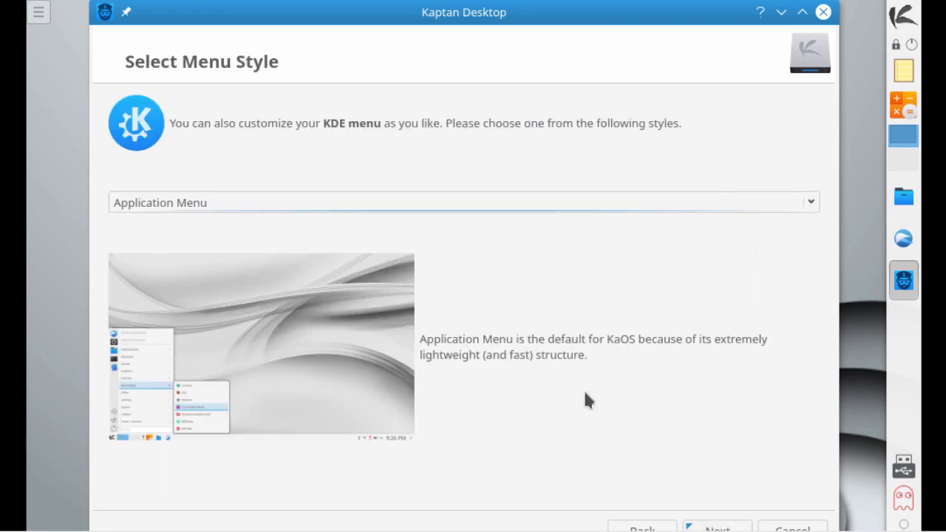
click(424, 210)
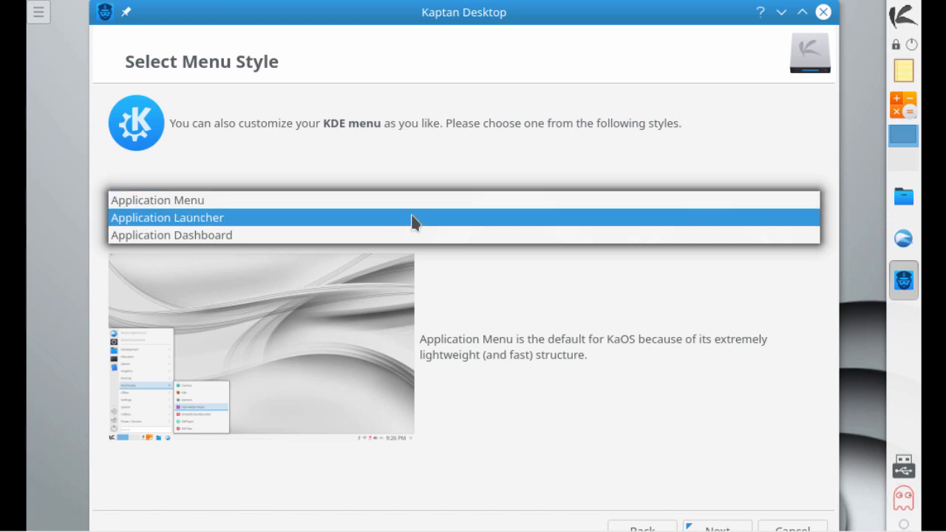
click(411, 220)
click(403, 205)
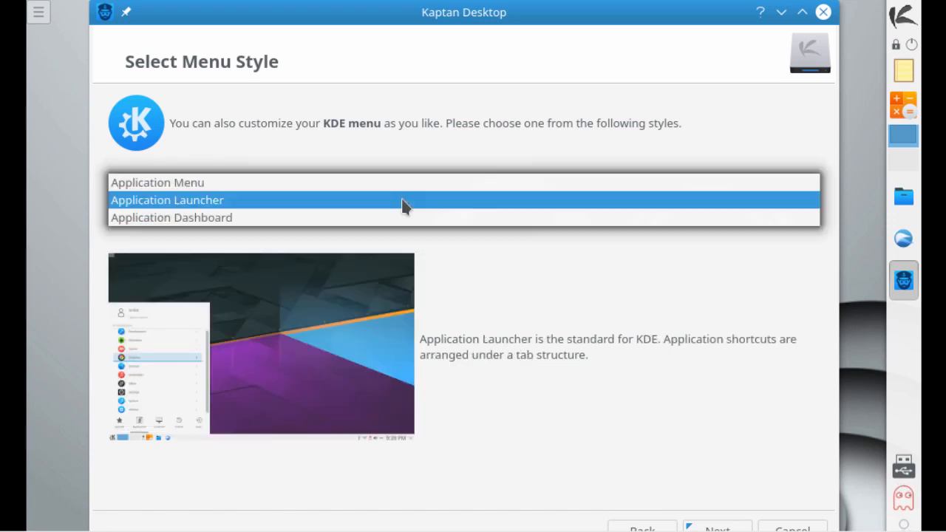
click(399, 219)
click(398, 205)
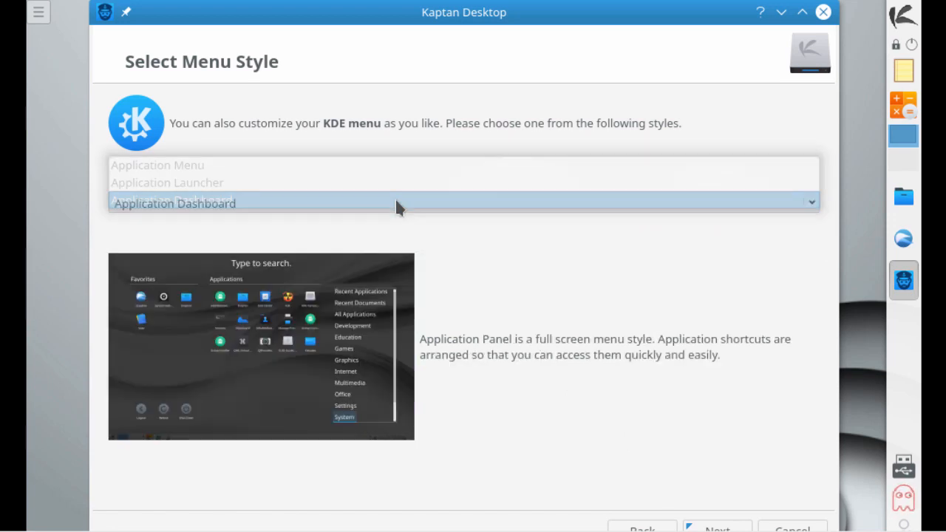
click(385, 175)
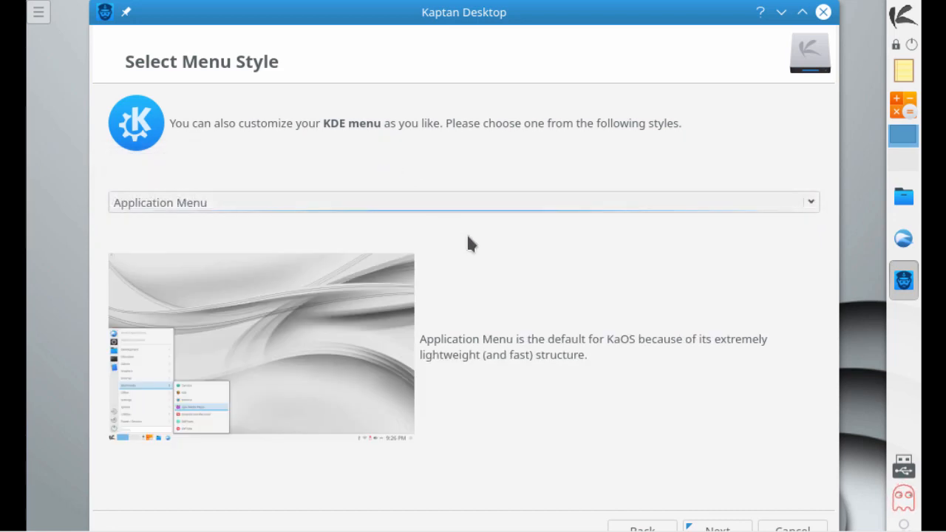
Step: Skip wallpaper and avatar, apply the desktop settings, and finish the wizard
click(716, 528)
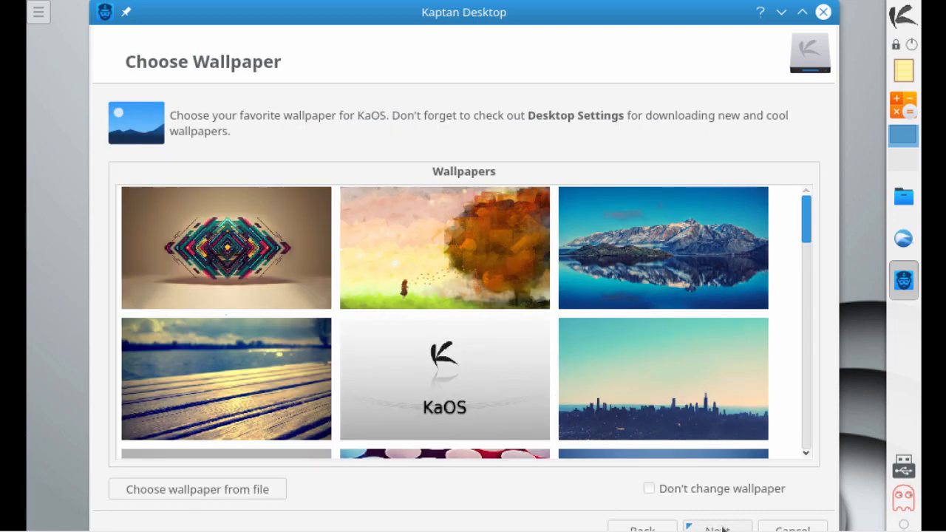
click(722, 529)
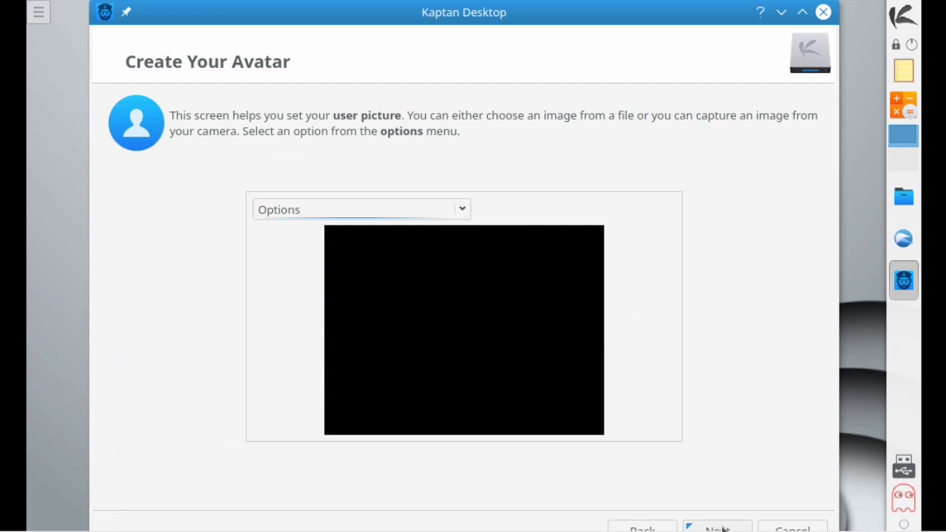
click(722, 529)
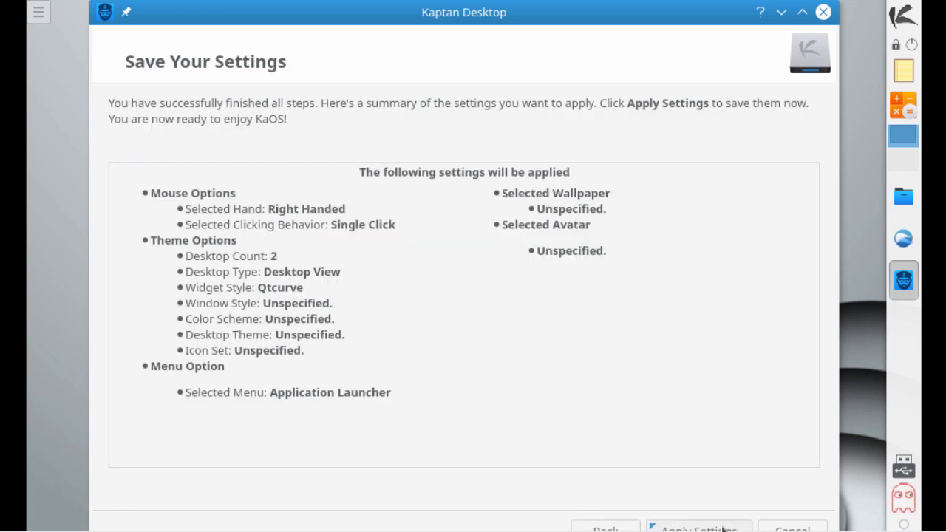
click(723, 529)
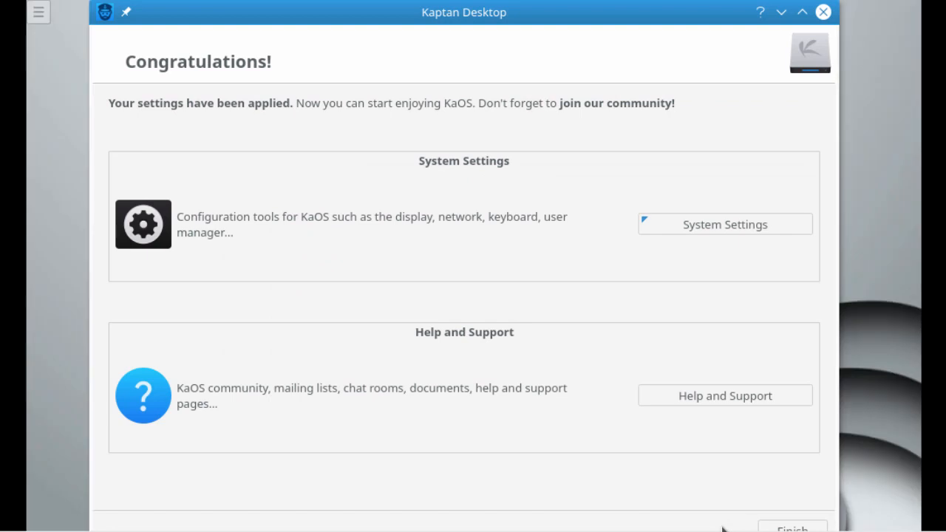
click(789, 529)
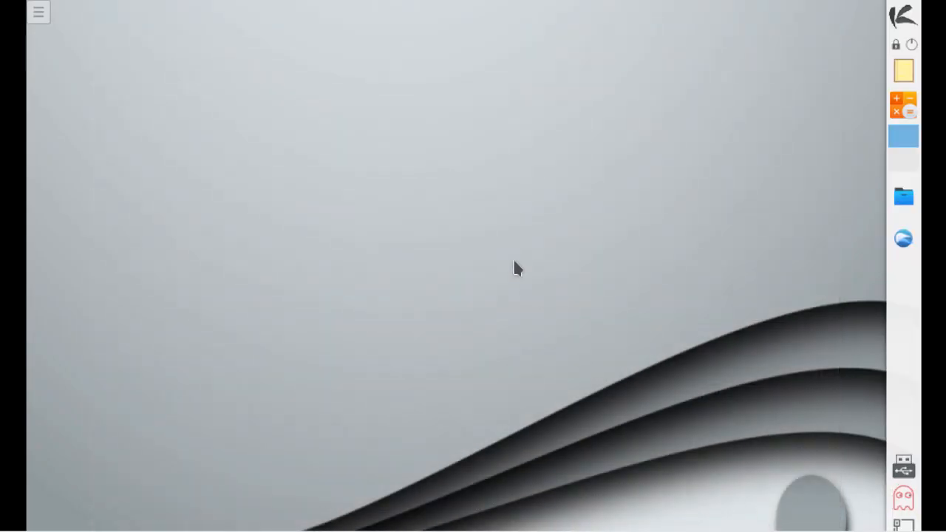
Step: Launch Konsole from the KaOS launcher's favourites inside the guest
click(909, 21)
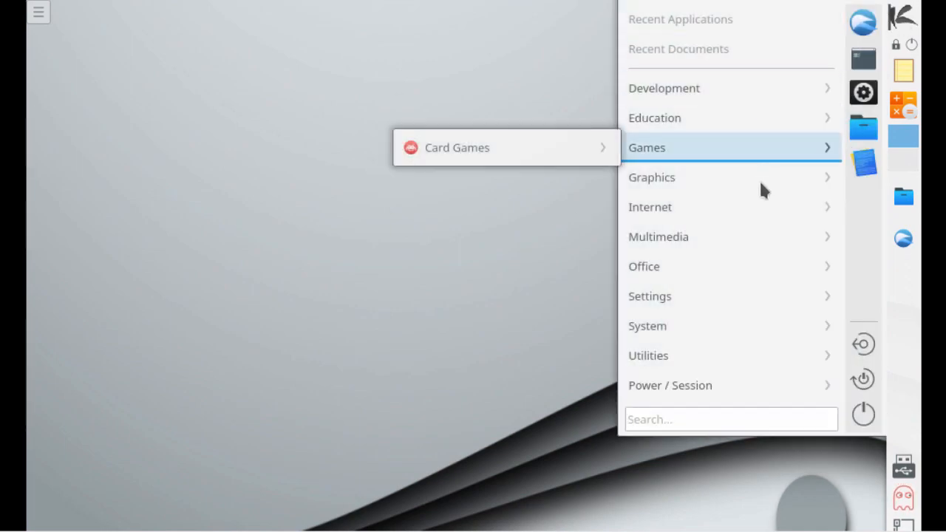
mouse_move(760, 188)
click(299, 232)
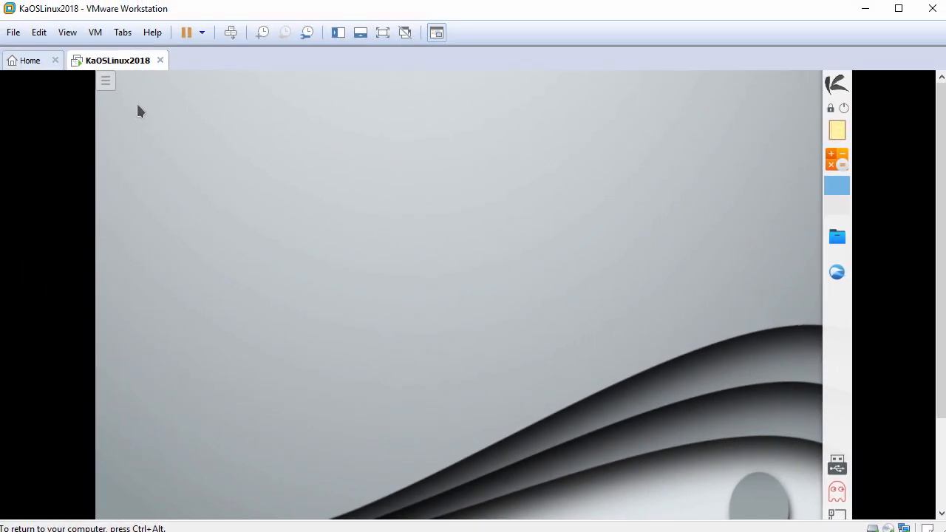
click(68, 34)
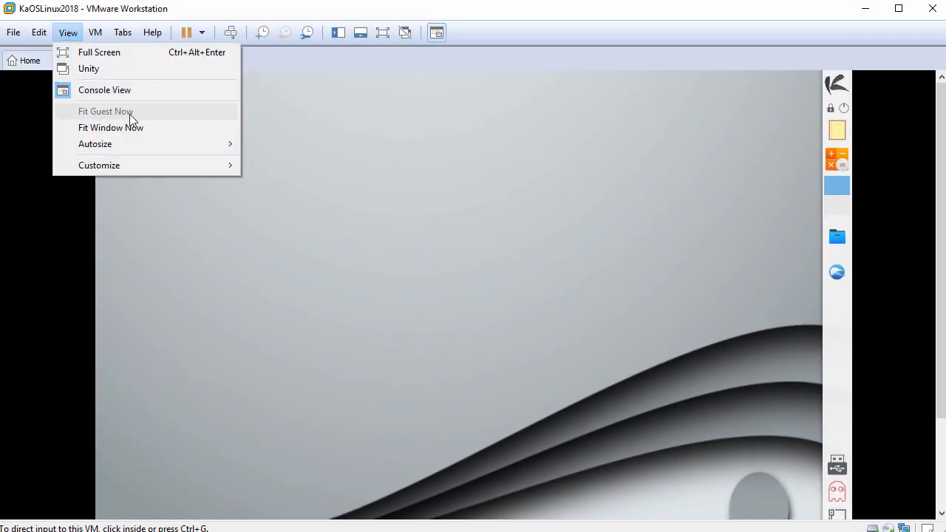
click(411, 181)
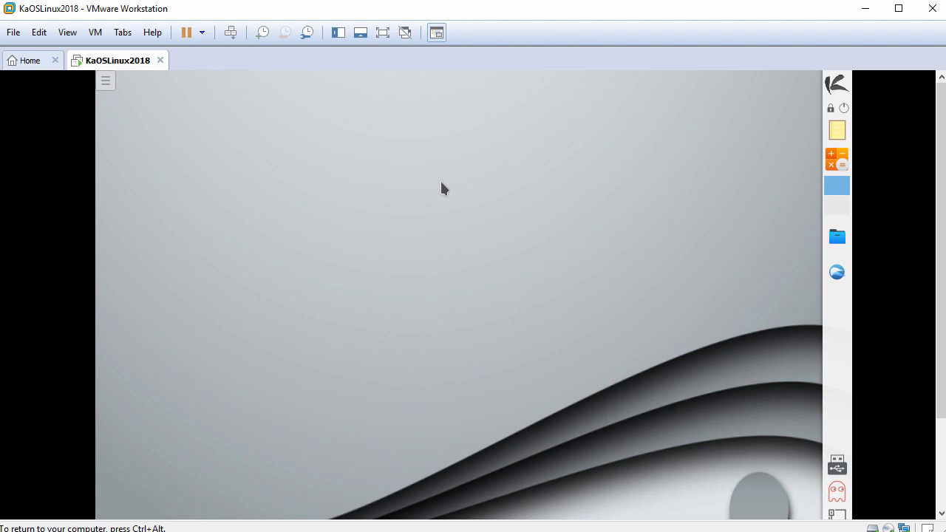
click(837, 84)
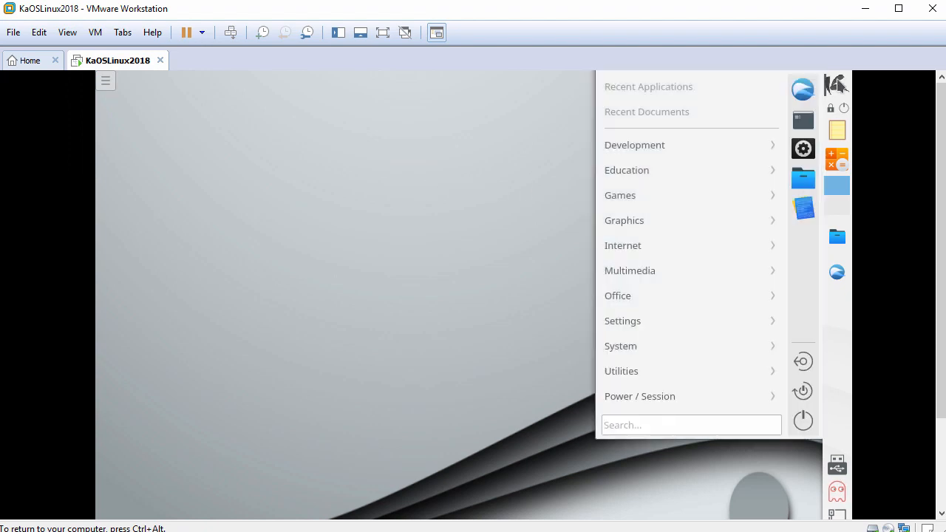
click(803, 122)
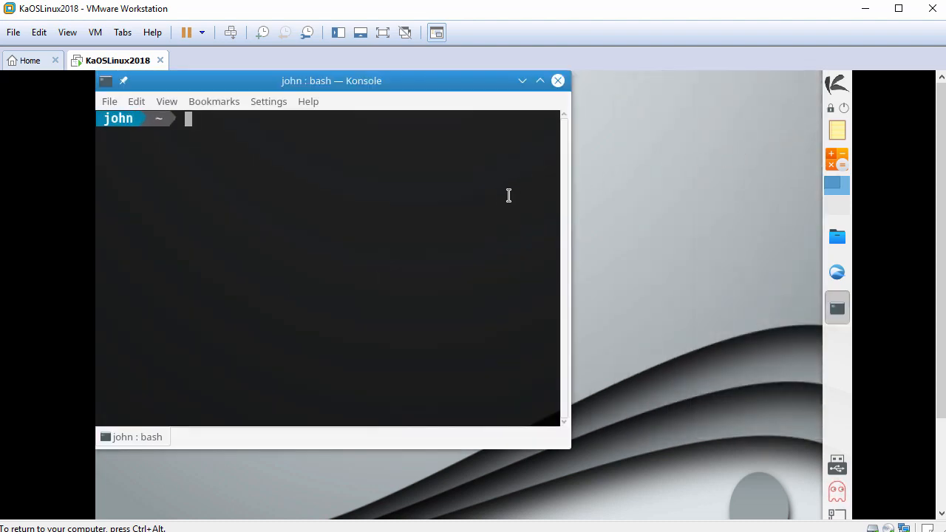
Step: Widen Konsole, start a root shell with sudo bash, confirm it with whoami, and clear the screen
drag(576, 207, 780, 211)
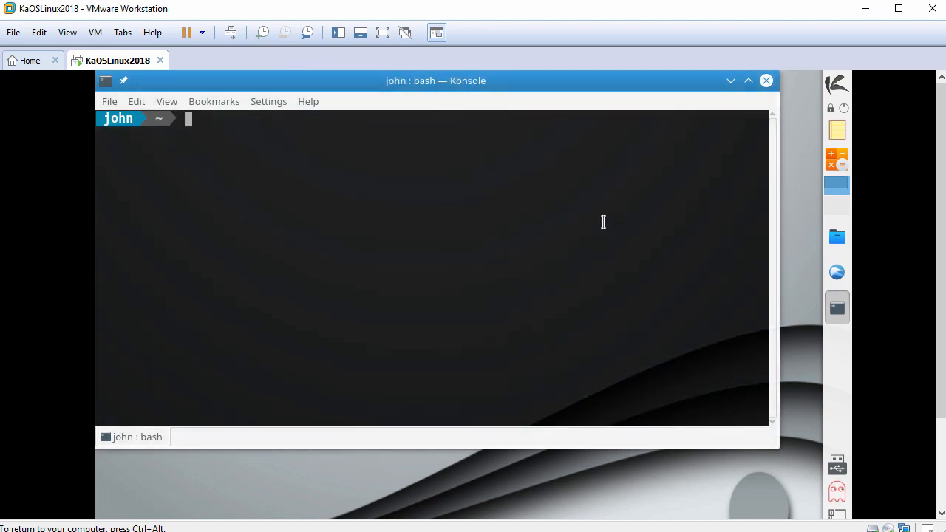
key(Return)
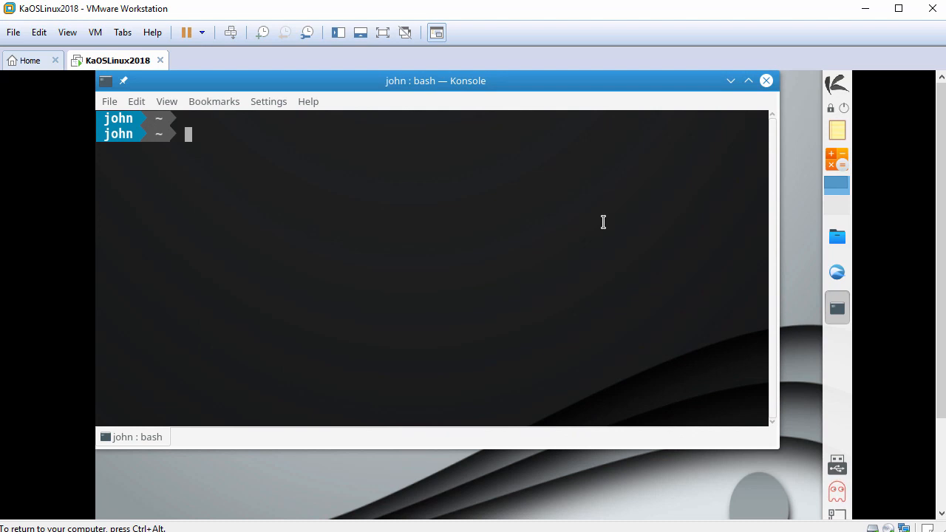
text(whoami)
key(Return)
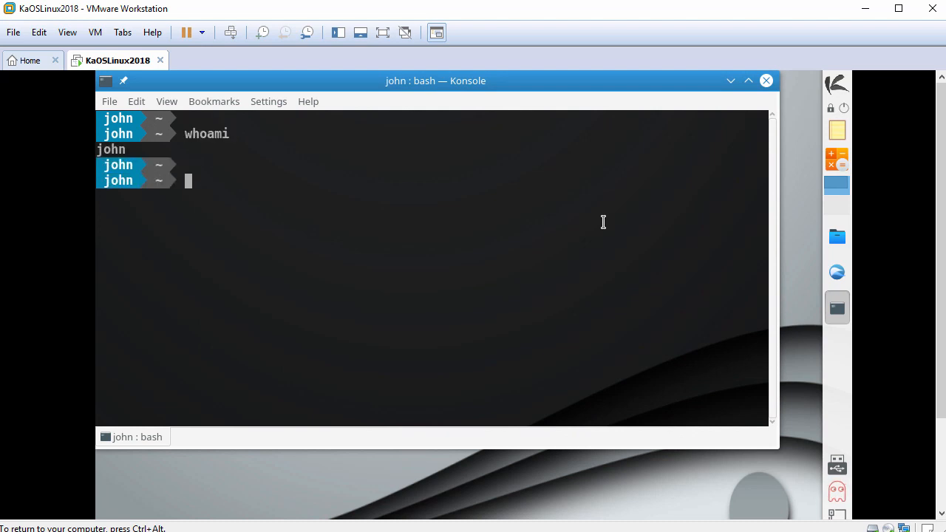
text(sudo bash)
key(Return)
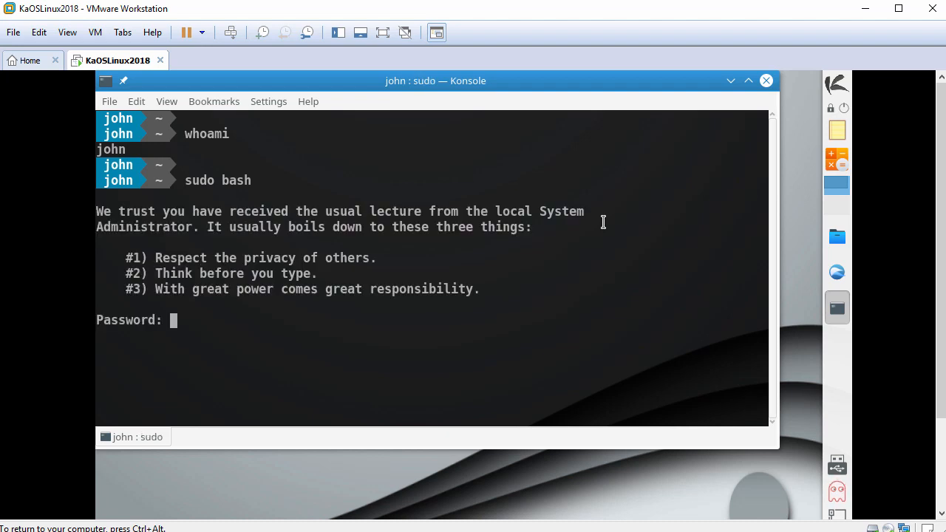
key(Return)
text(cd)
key(Return)
key(Return)
text(whoami)
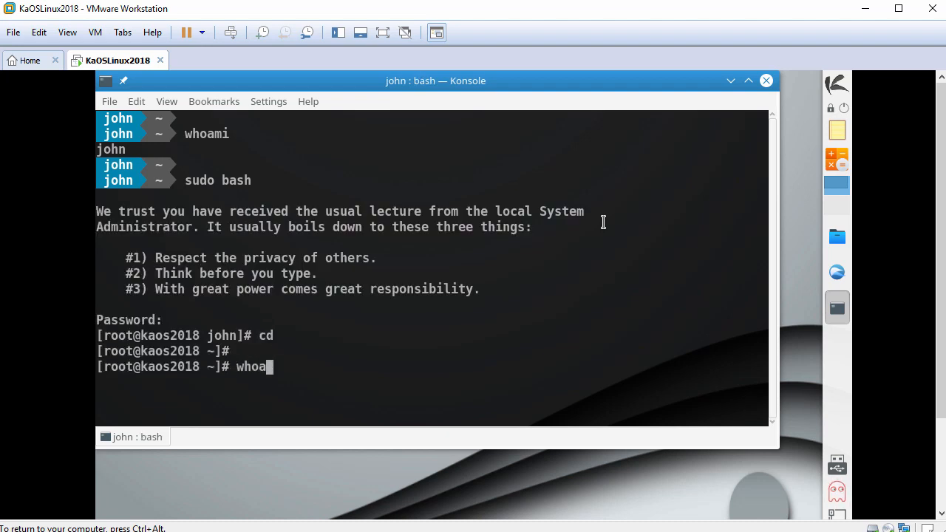
key(Return)
key(Return)
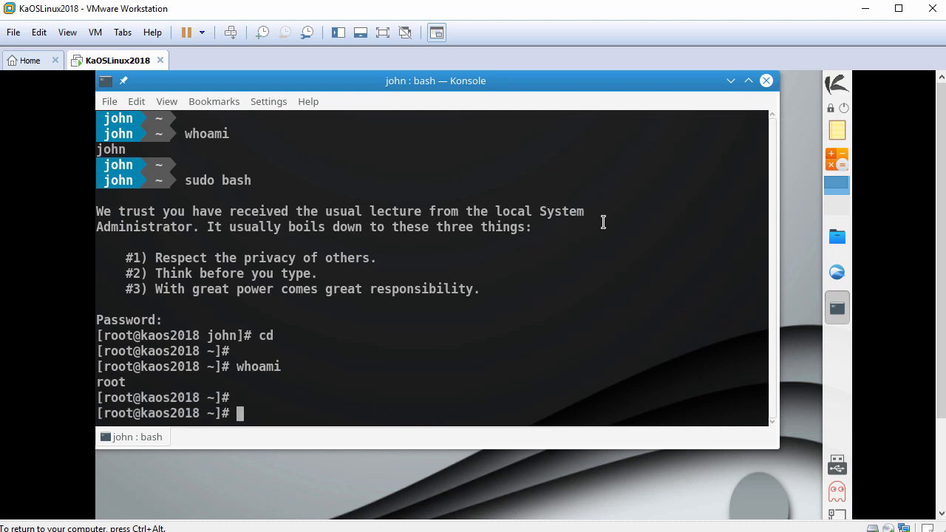
text(clear)
key(Return)
key(Return)
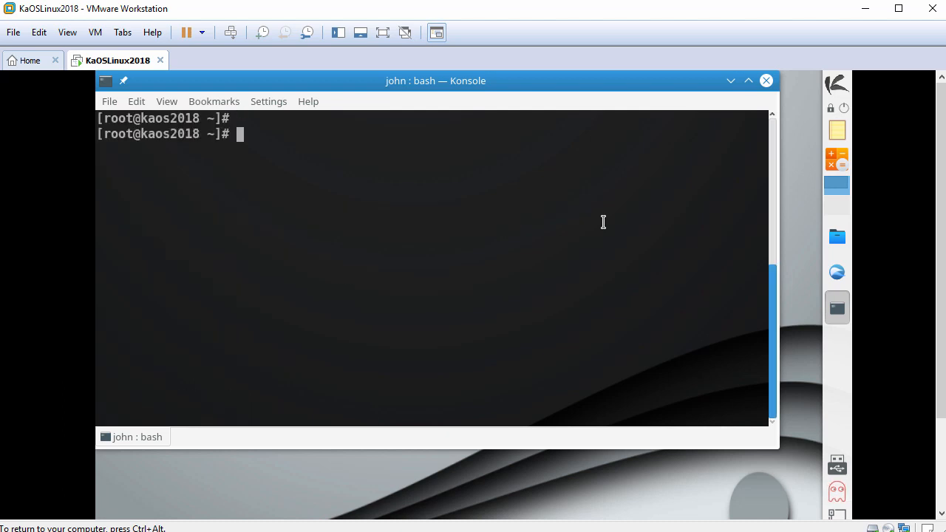
Step: Create /etc/init.d/rc0.d, rc1.d, rc2.d and rc3.d with mkdir
text(mkdir /etc/)
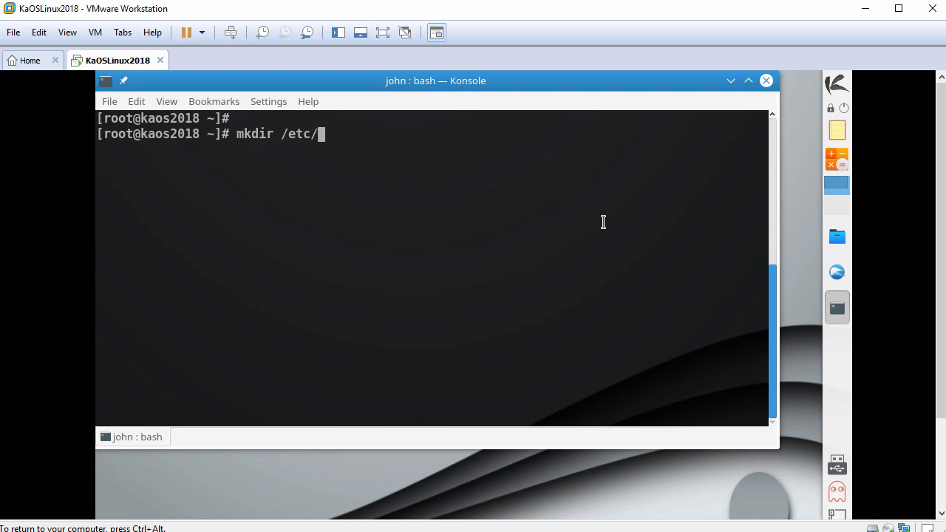
text(init.d/rc0)
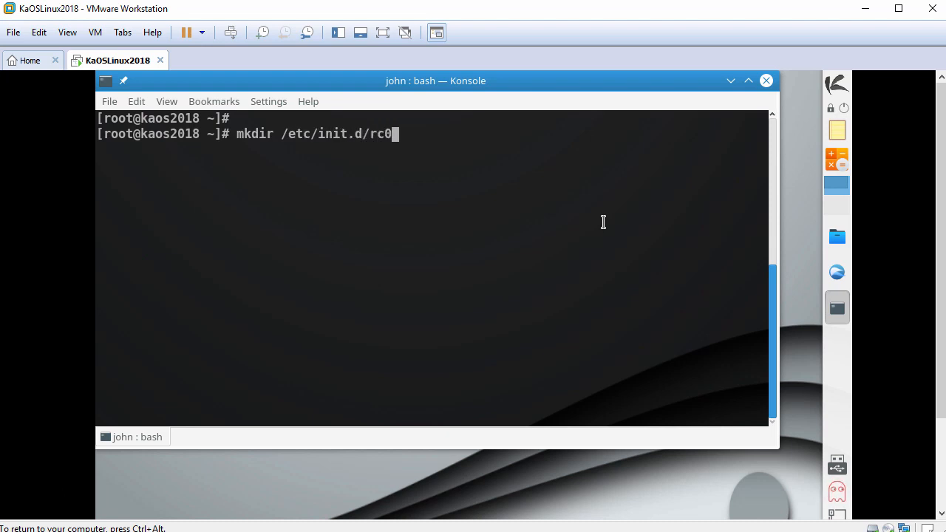
text(.d)
key(Return)
key(Up)
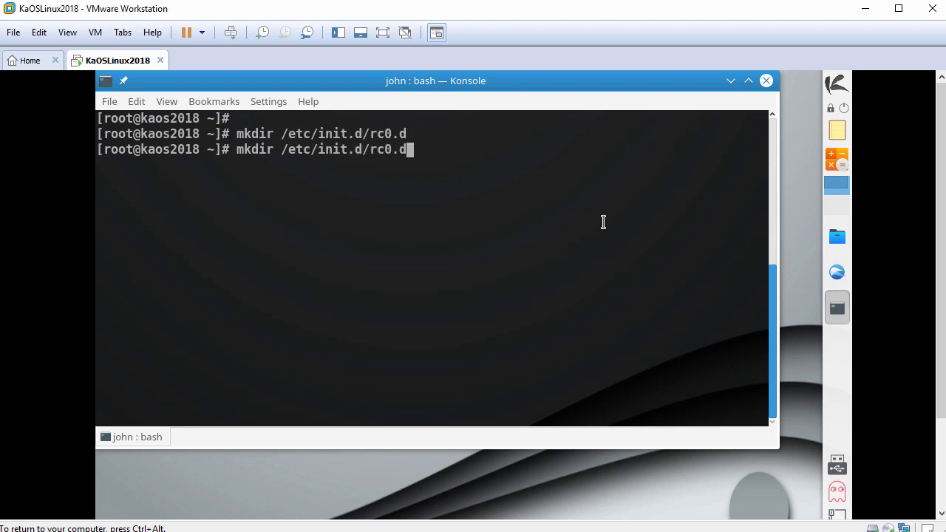
text(1)
key(Return)
key(Up)
key(Left)
key(Left)
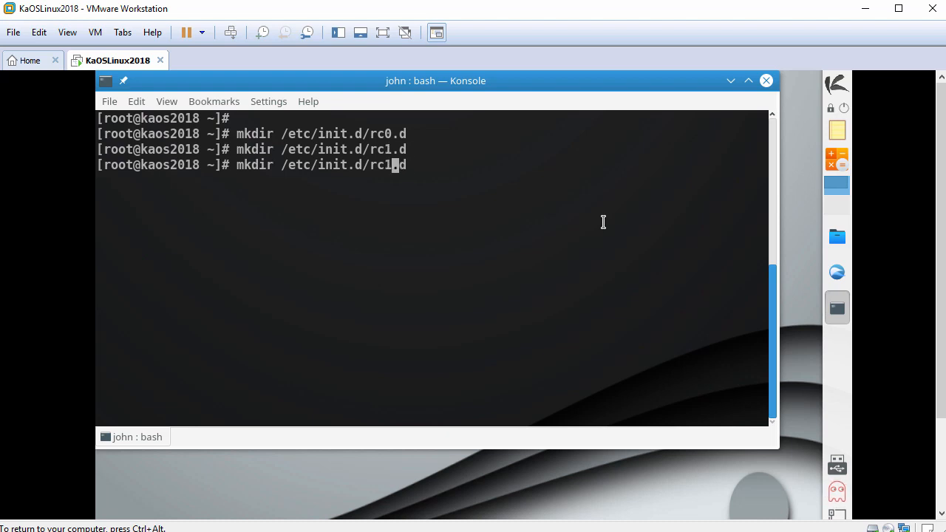
text(2)
key(Return)
key(Up)
key(Left)
key(Left)
key(BackSpace)
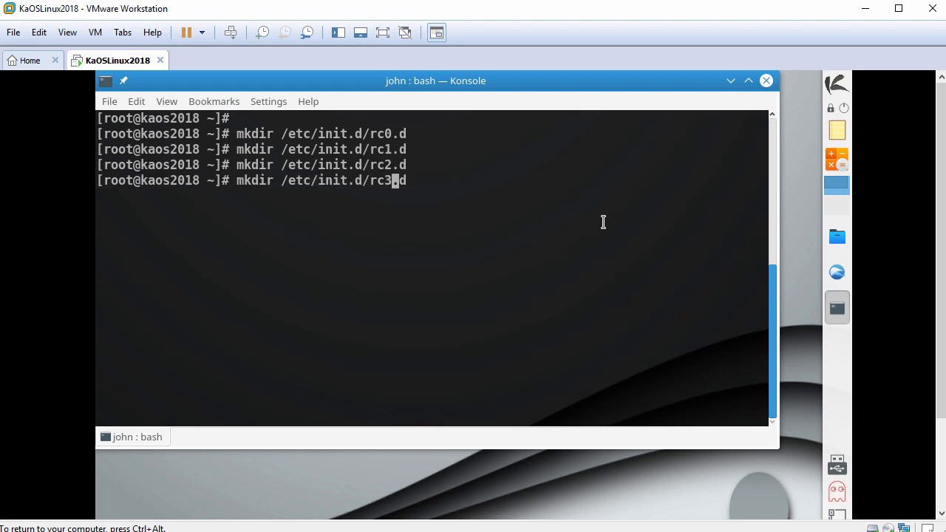
text(3)
key(Return)
Step: Create /etc/init.d/rc4.d, rc5.d and rc6.d by editing the recalled mkdir command
key(Up)
key(Left)
key(Left)
key(BackSpace)
text(4)
key(Return)
key(Up)
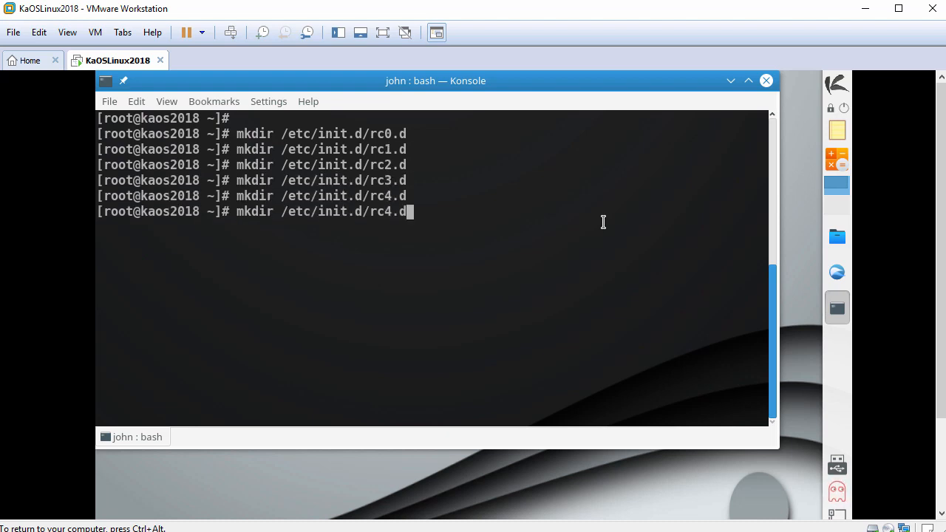
key(Return)
key(Up)
key(Left)
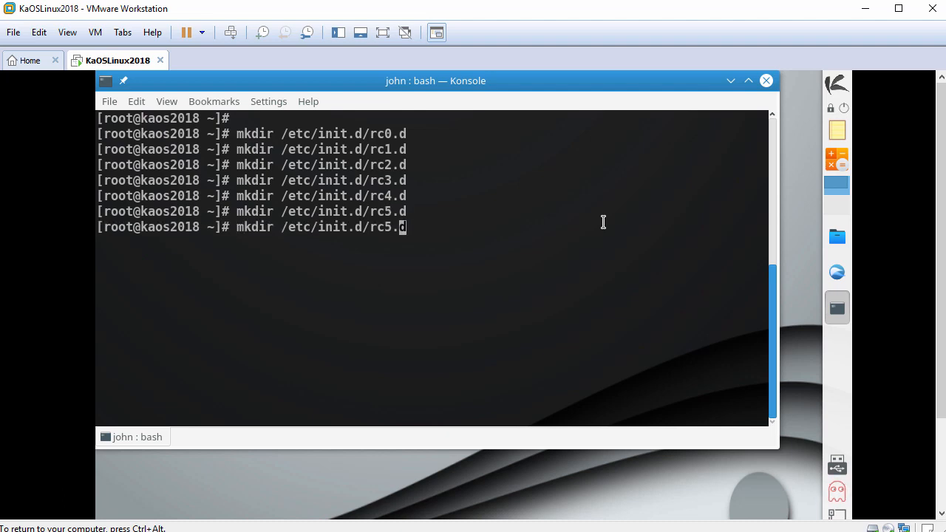
text(6)
key(Return)
key(Return)
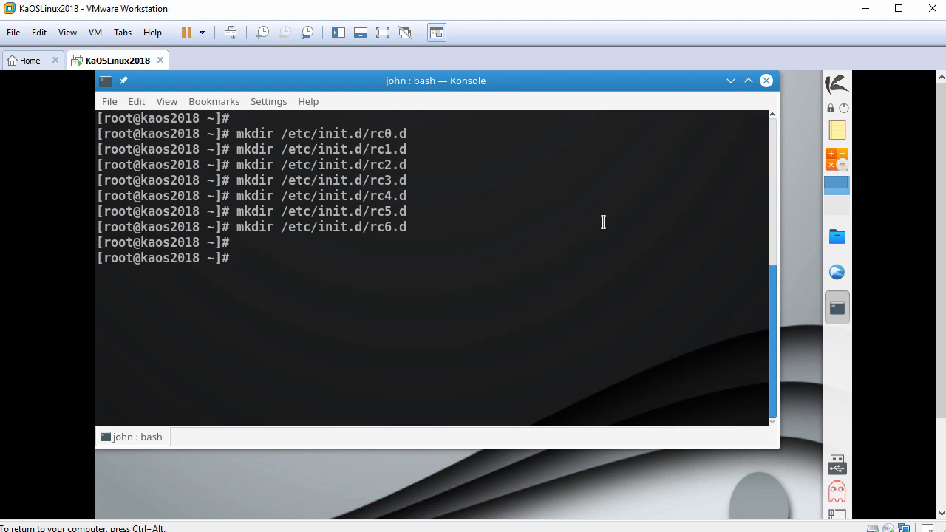
Step: Launch the Octopi package manager and search for linux-headers
click(833, 83)
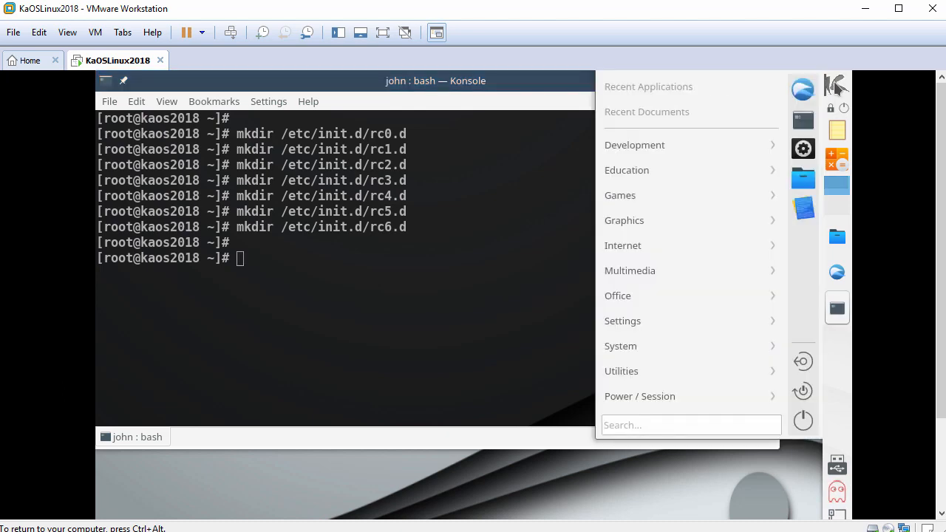
mouse_move(672, 345)
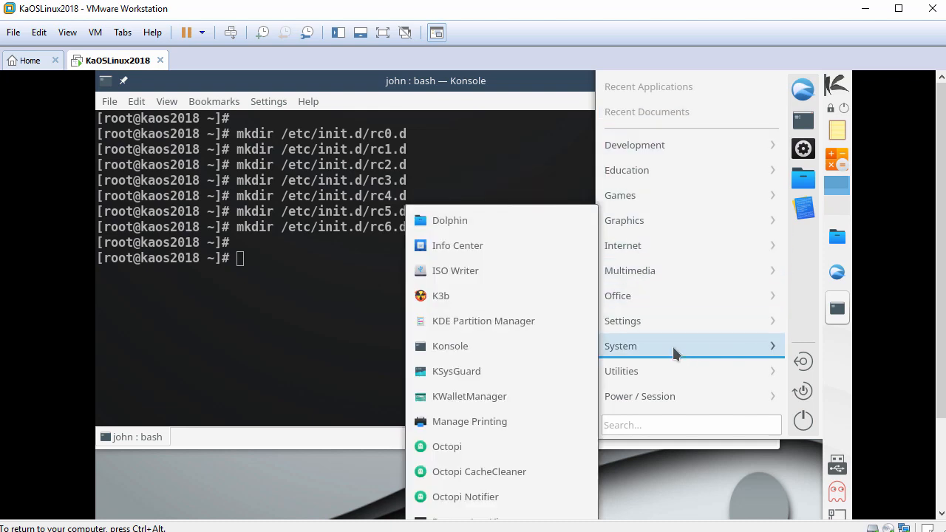
click(487, 446)
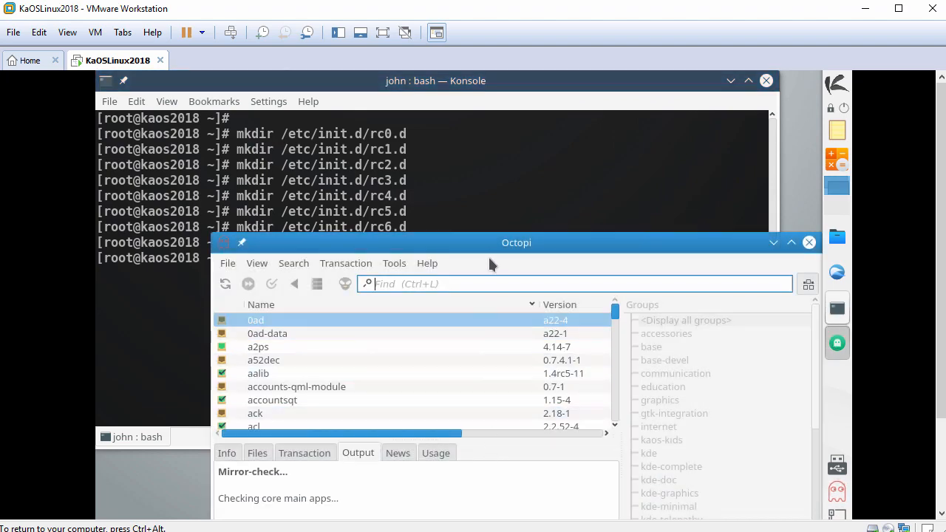
drag(492, 248, 456, 128)
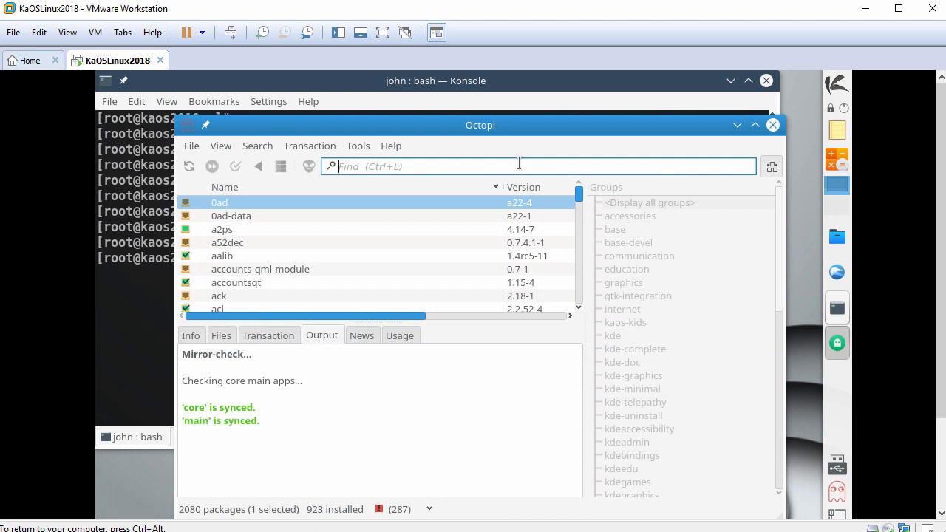
text(linux-headers)
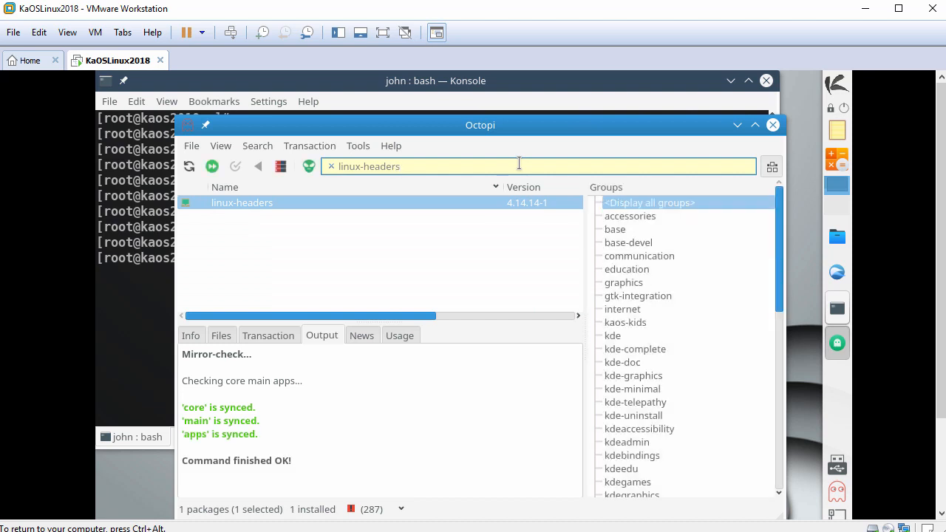
Step: Install linux-headers, authorizing with the root password, then close Octopi
right_click(276, 199)
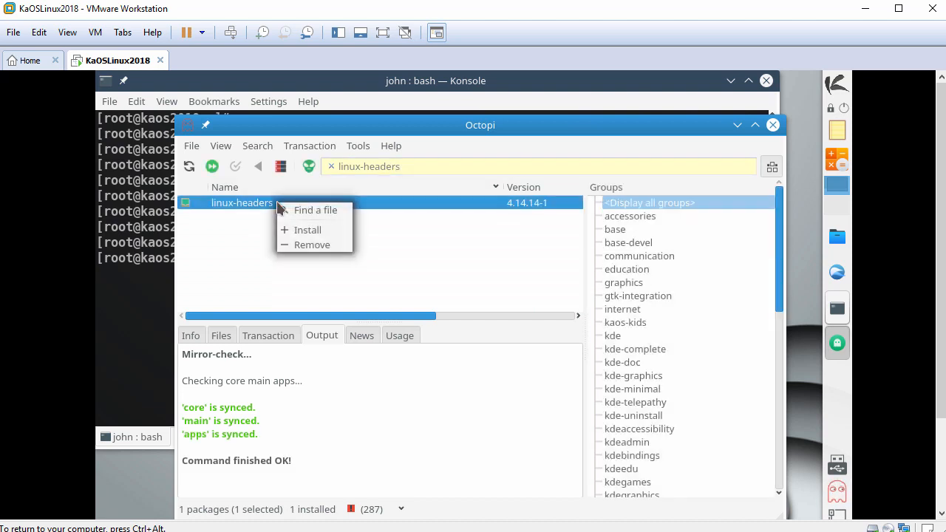
click(306, 231)
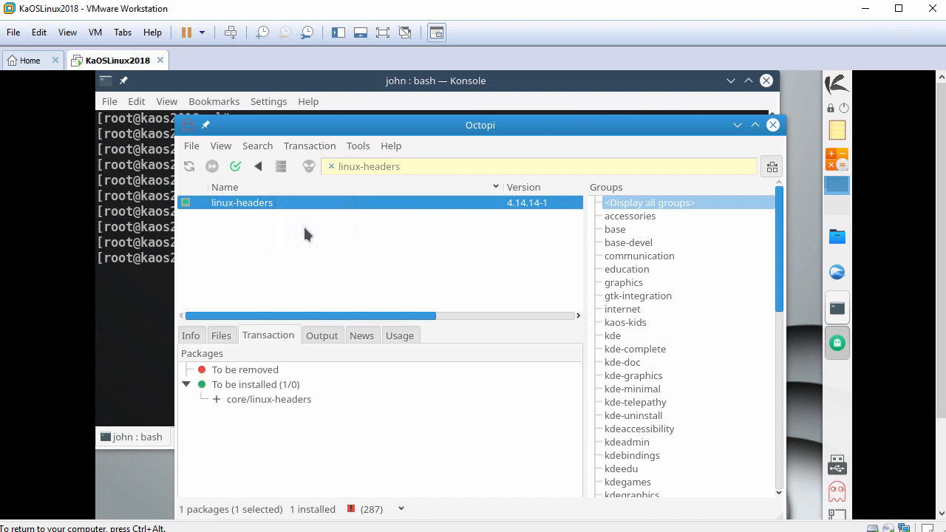
click(235, 168)
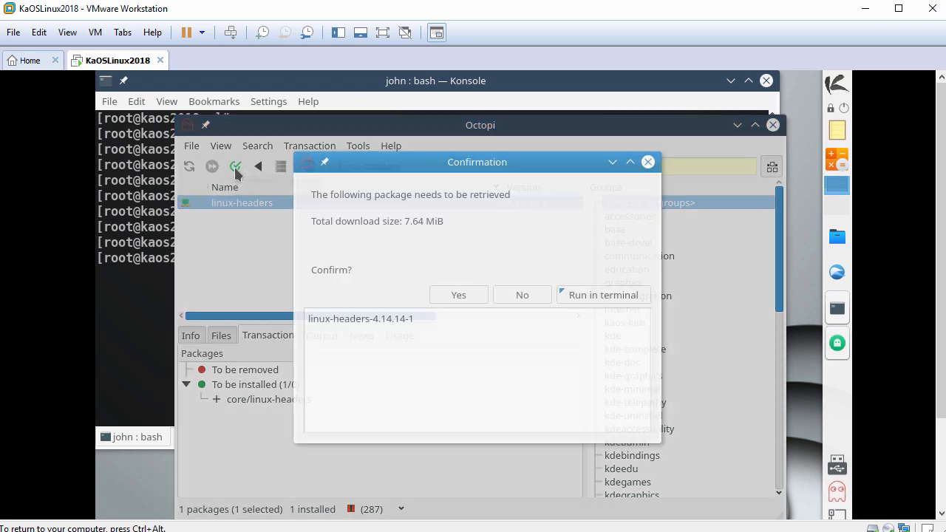
click(459, 295)
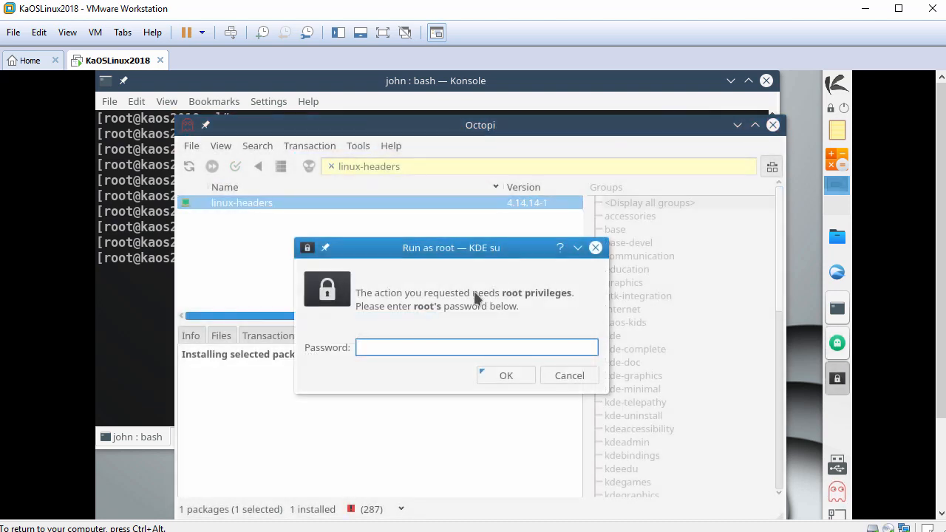
text(••)
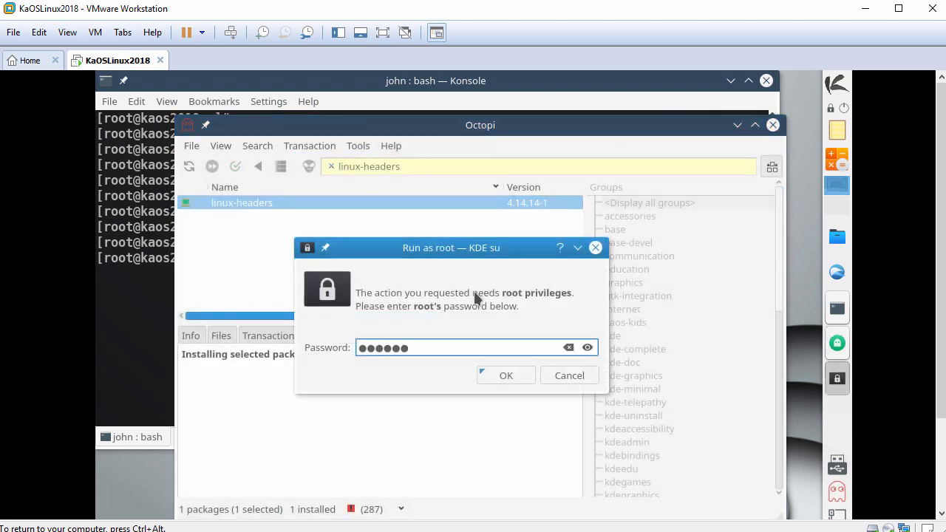
click(509, 381)
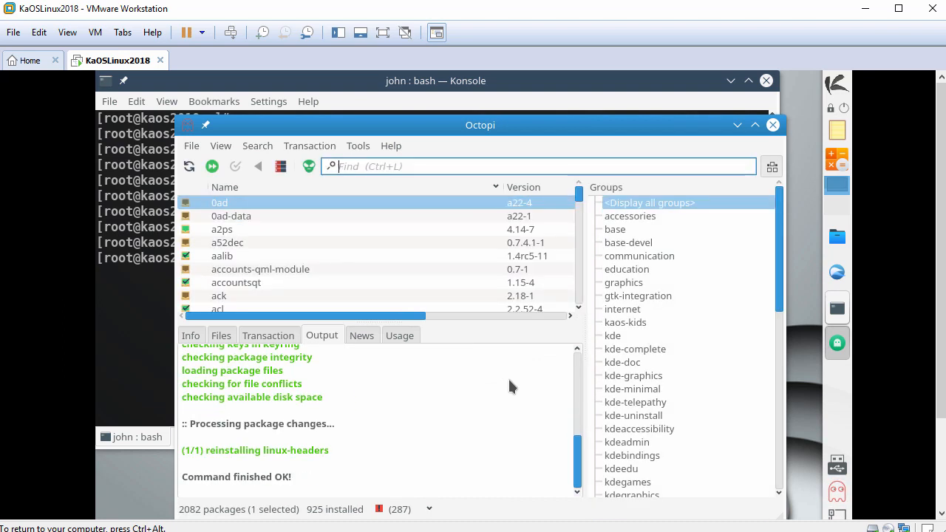
click(773, 126)
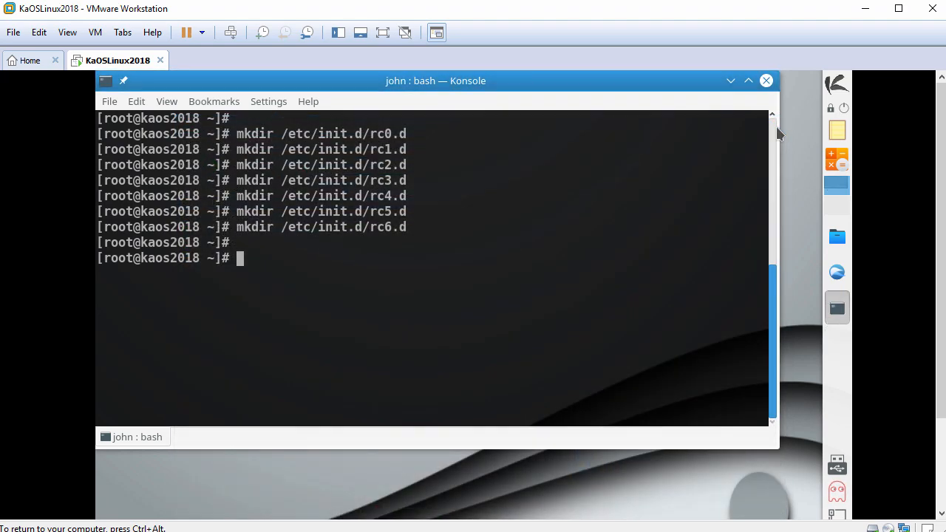
Step: Release the KAOS_20180117 disc from Dolphin's Devices list, then close Dolphin
click(838, 238)
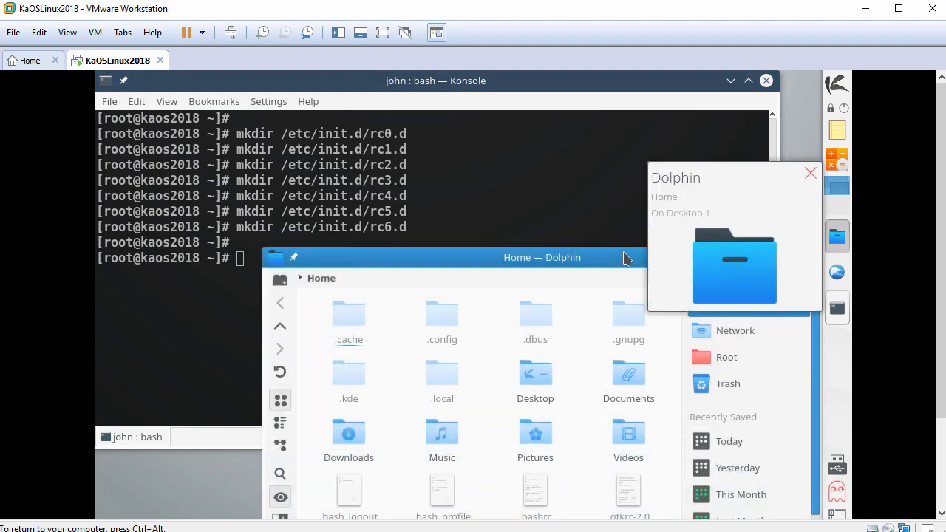
drag(563, 257, 467, 137)
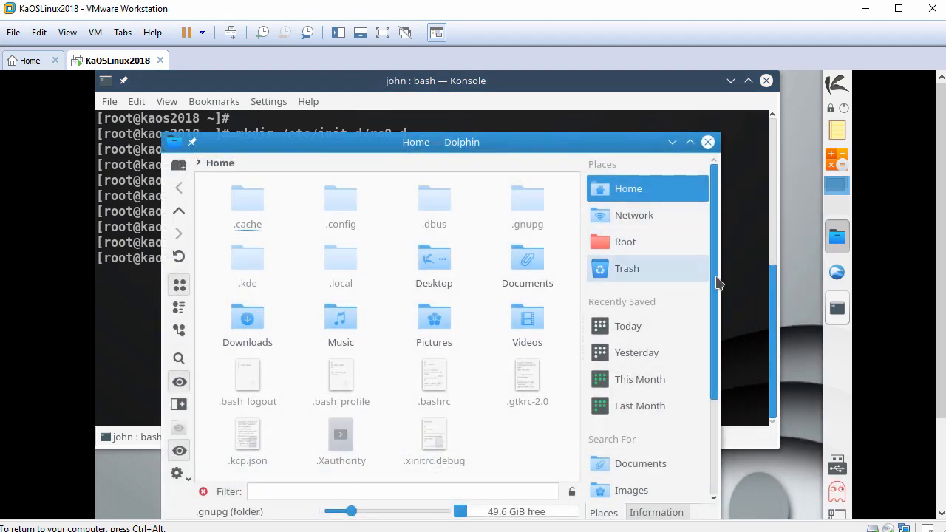
drag(717, 285, 724, 397)
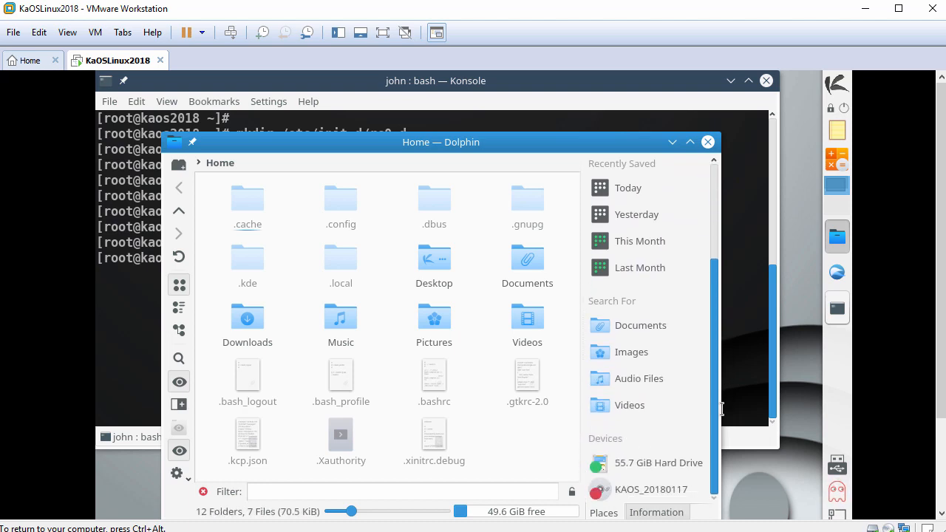
click(645, 492)
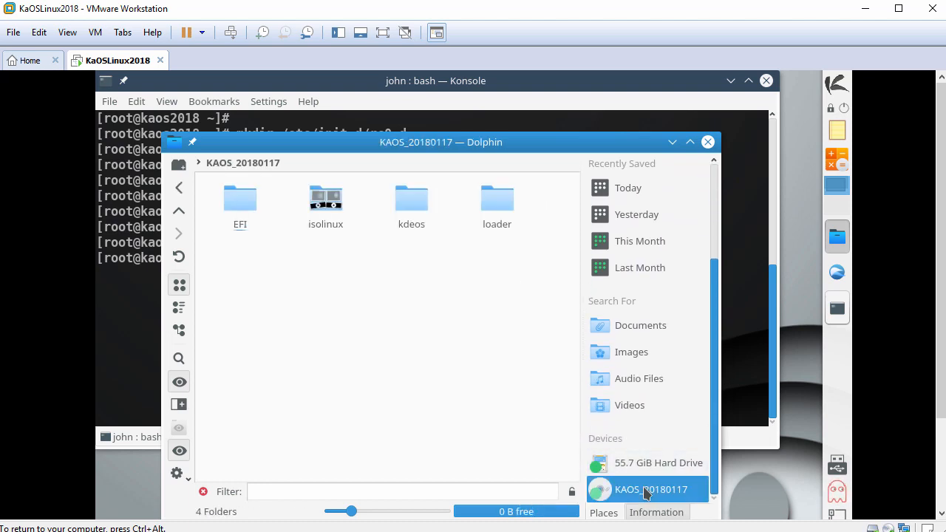
right_click(646, 493)
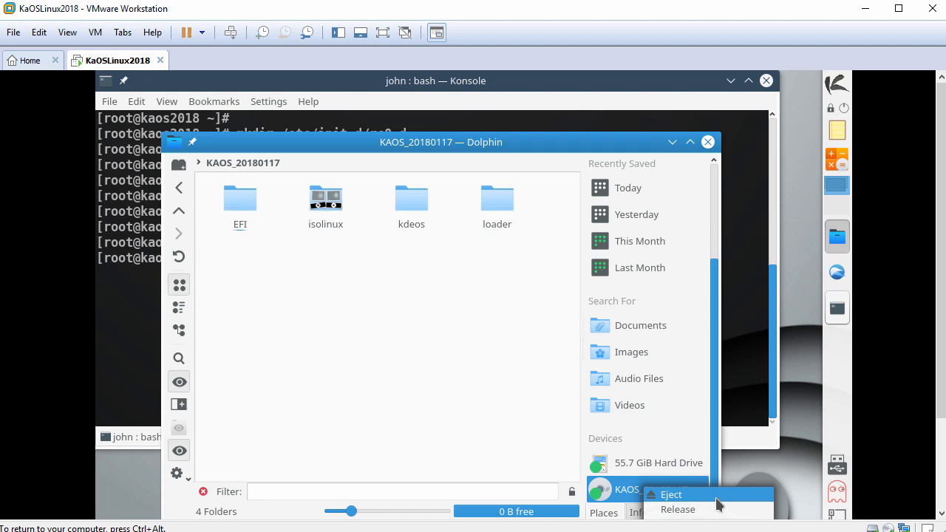
click(716, 509)
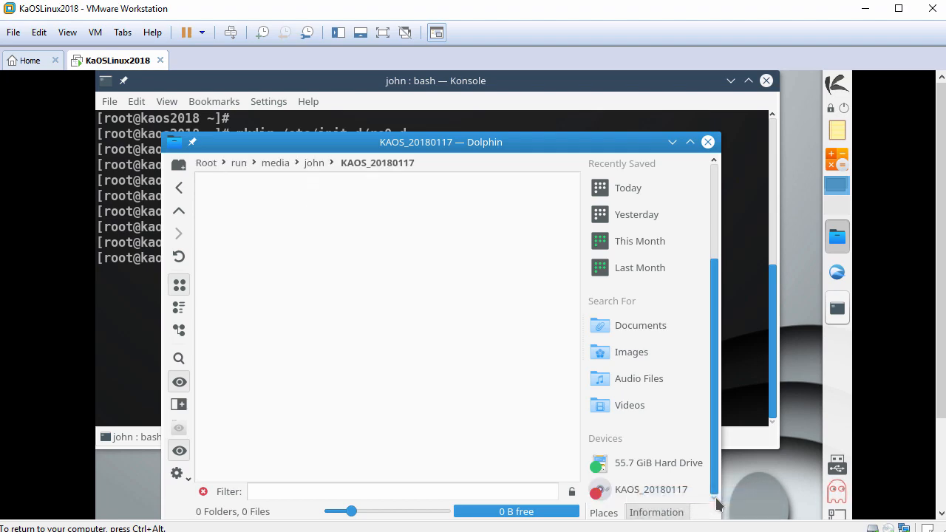
click(707, 142)
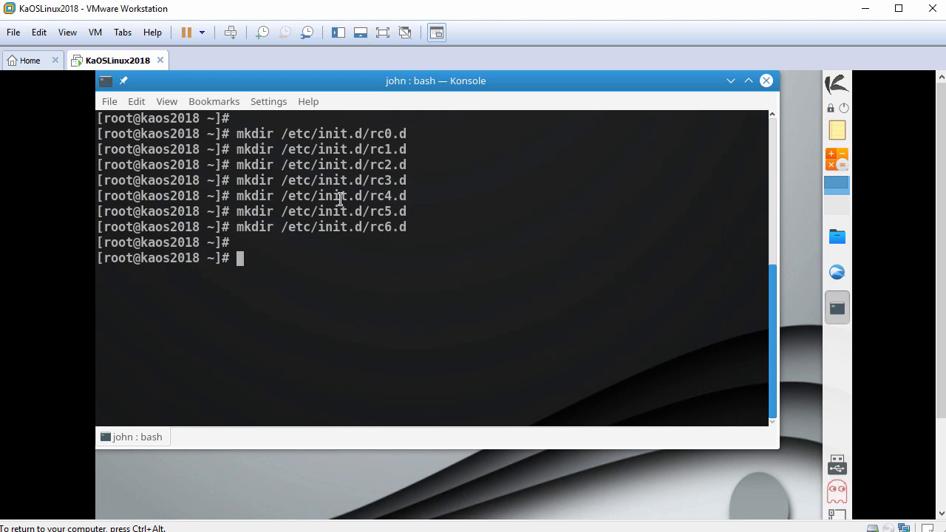
Step: Choose VM > Install VMware Tools and dismiss the instructions bar
click(96, 33)
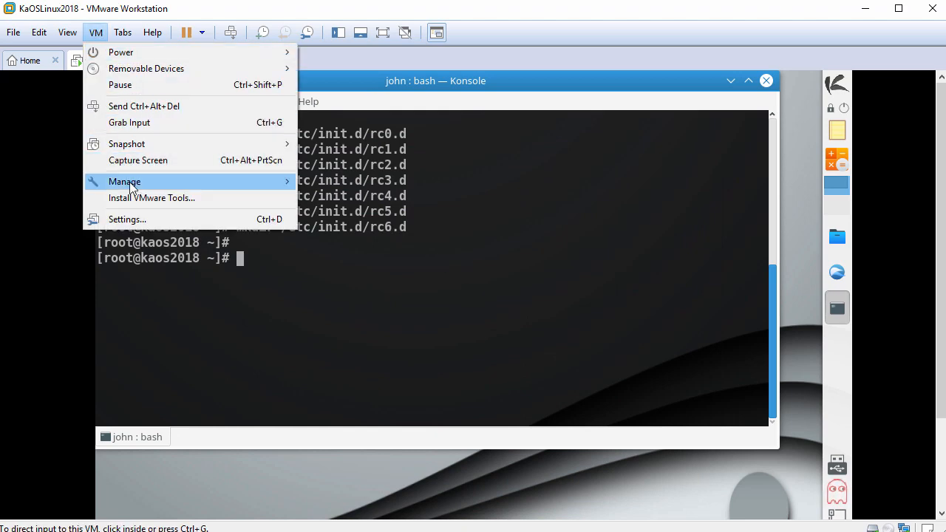
click(164, 198)
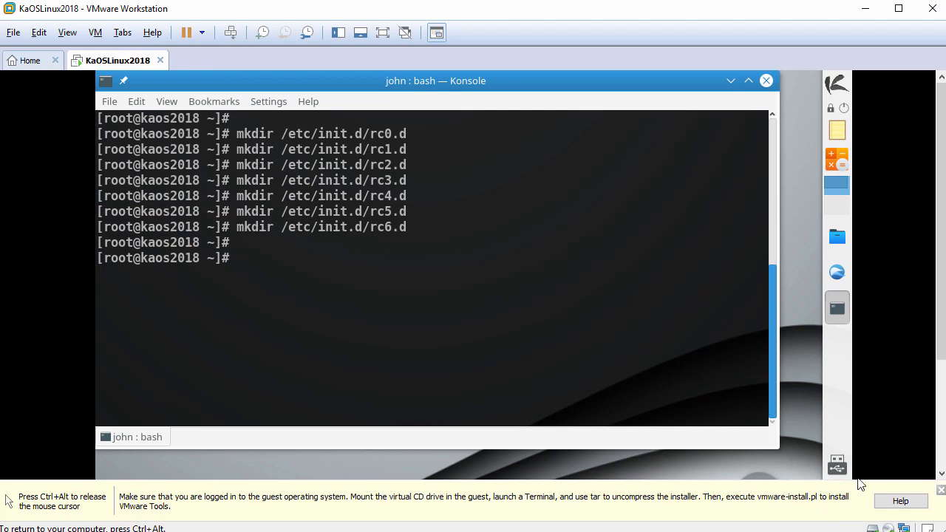
click(941, 490)
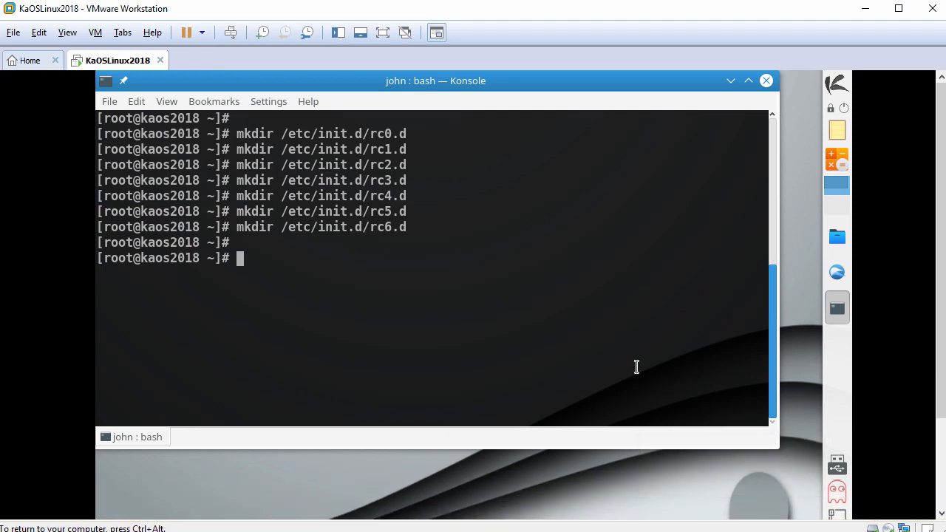
Step: Open VMwareTools-10.2.0-7259539.tar.gz from the VMware Tools disc in Ark
click(837, 238)
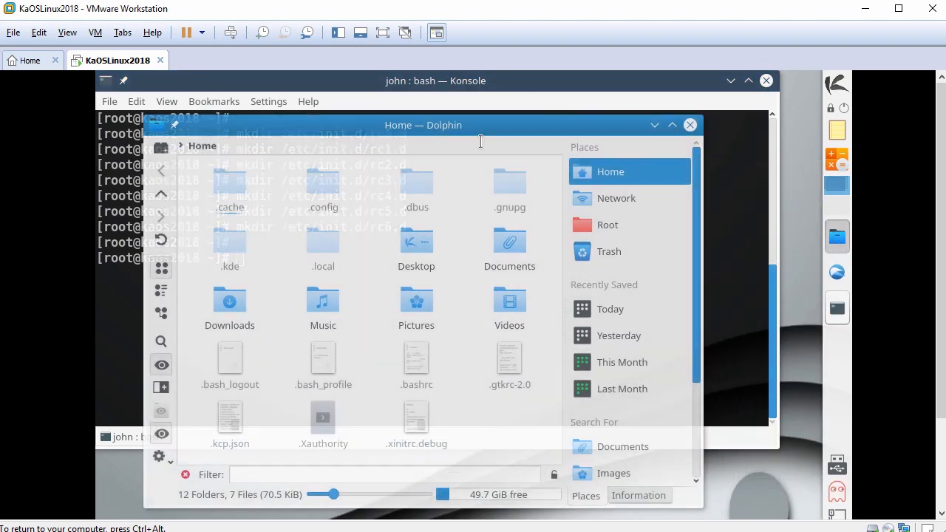
scroll(639, 283, down, 5)
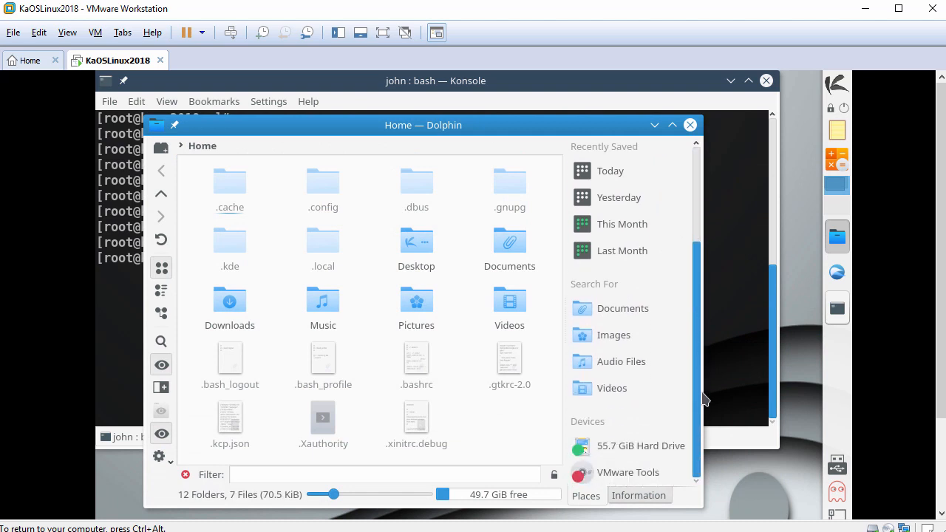
click(627, 473)
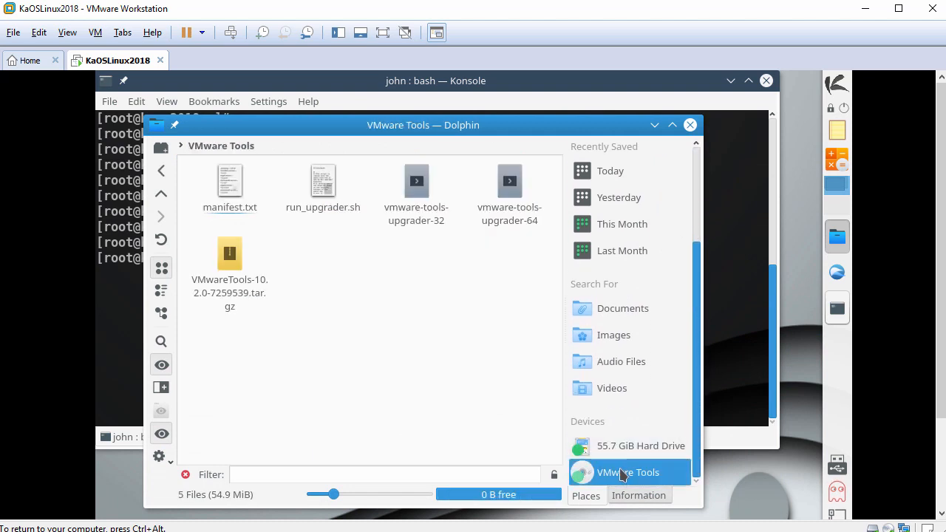
click(238, 268)
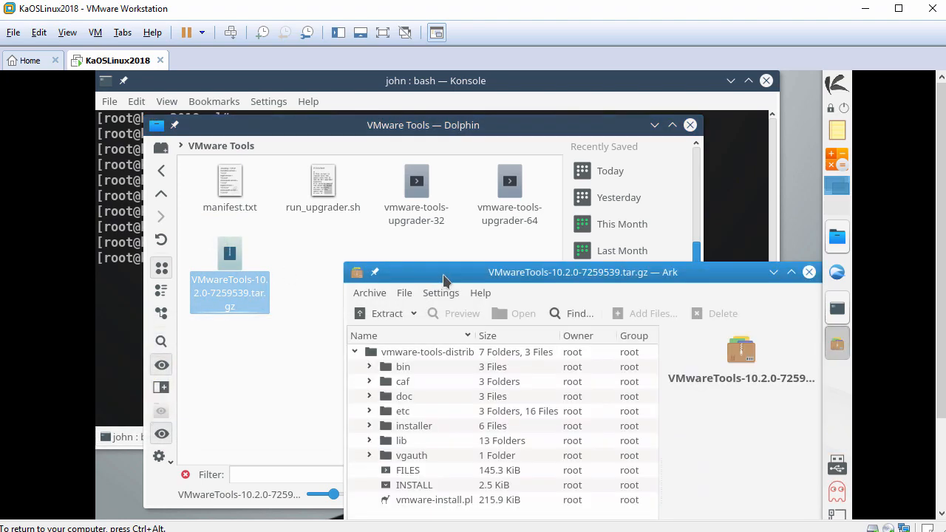
drag(443, 280, 267, 136)
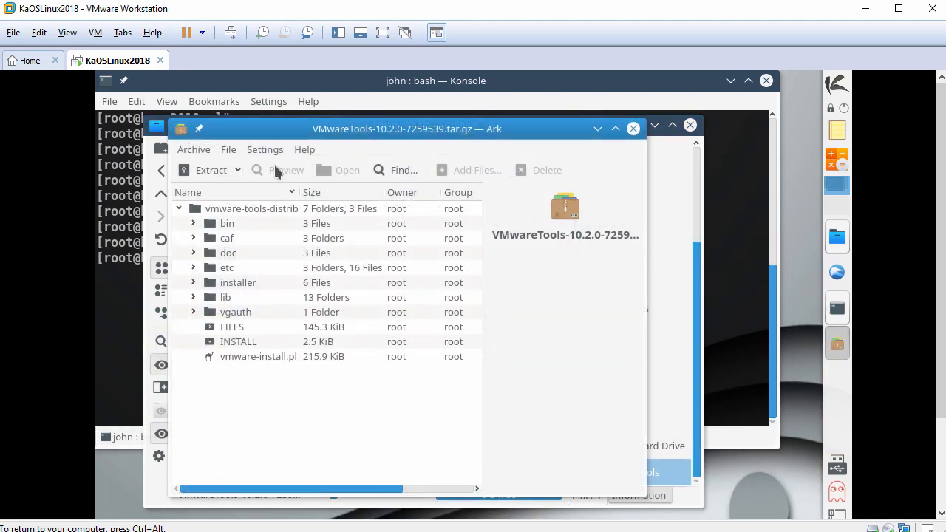
Step: Extract the archive into /tmp, then close Ark and the file manager
click(207, 170)
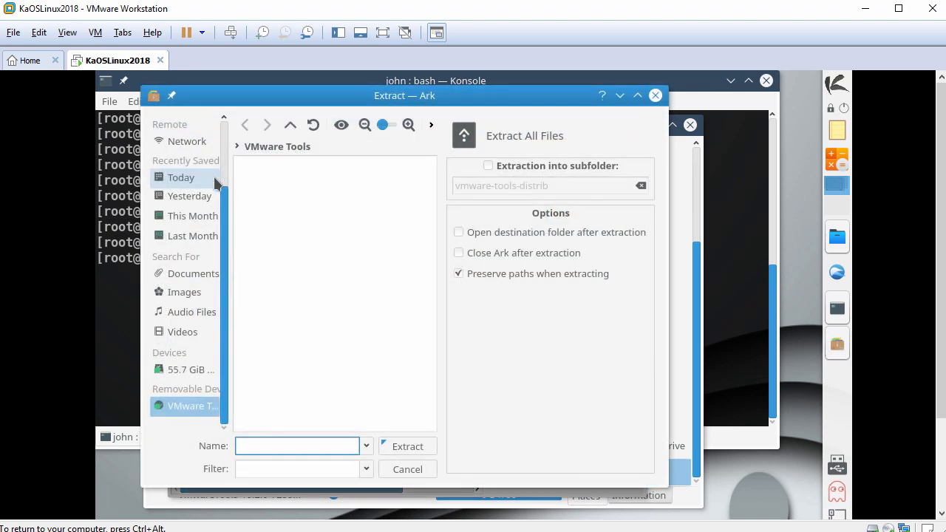
drag(225, 237, 227, 182)
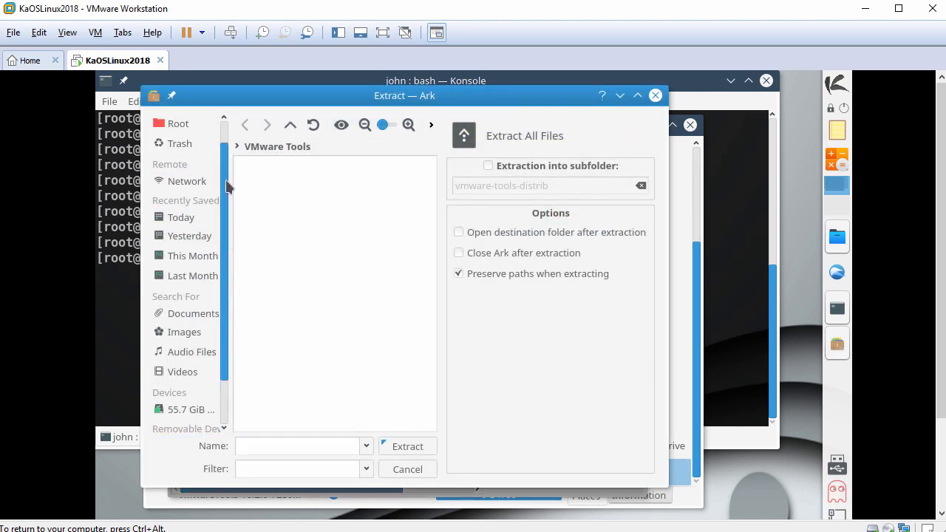
scroll(227, 187, up, 2)
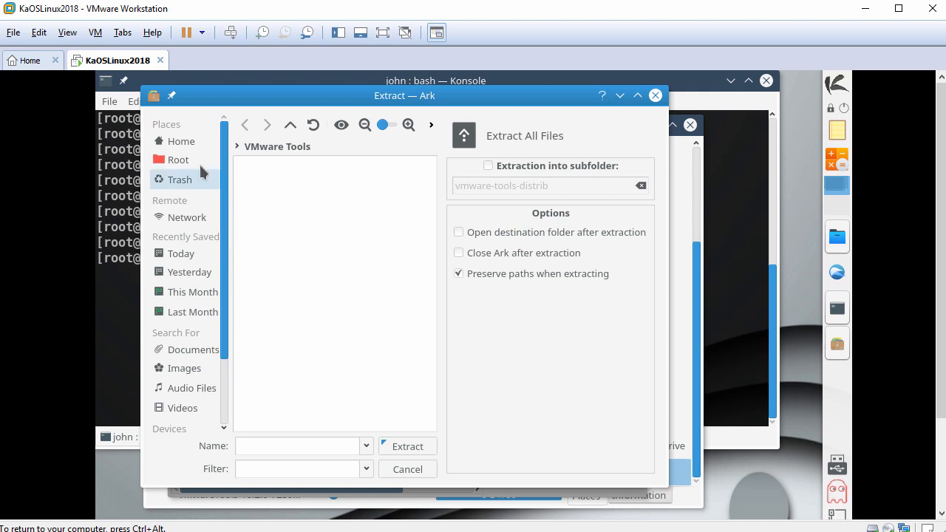
click(196, 164)
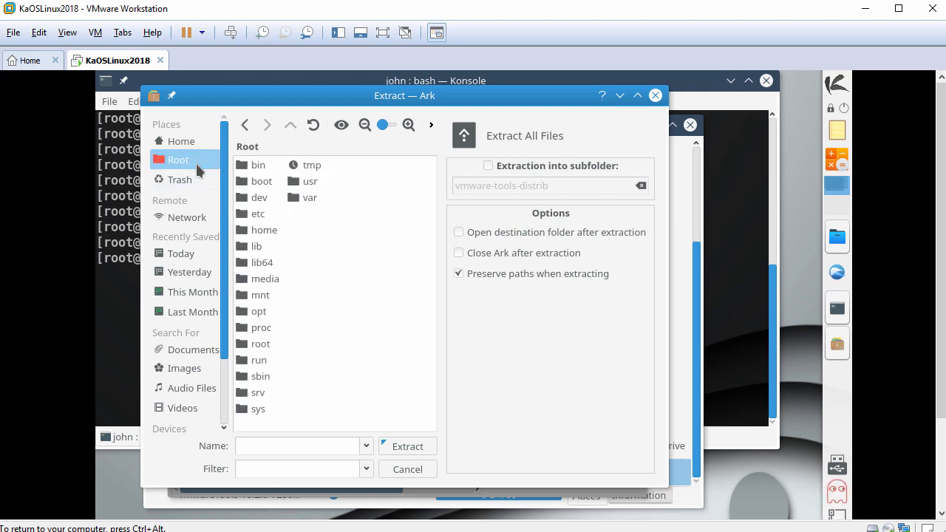
click(318, 167)
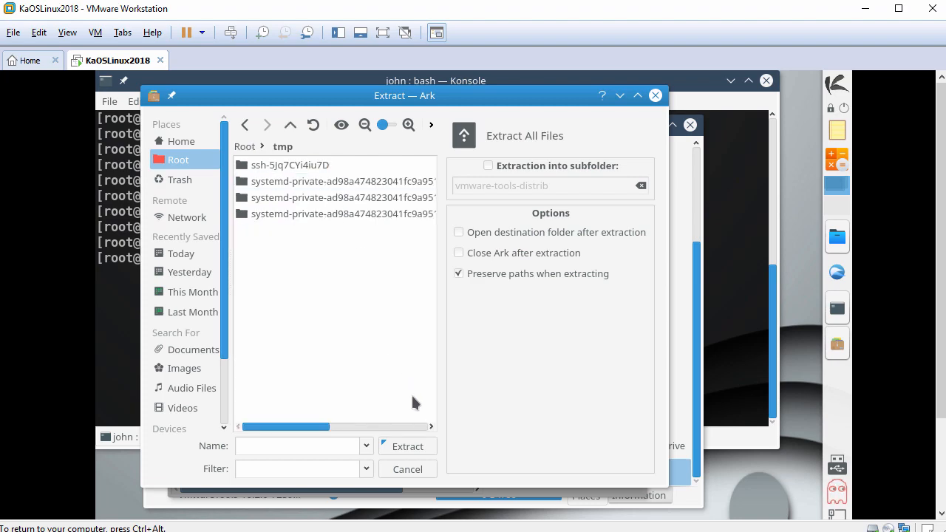
click(416, 447)
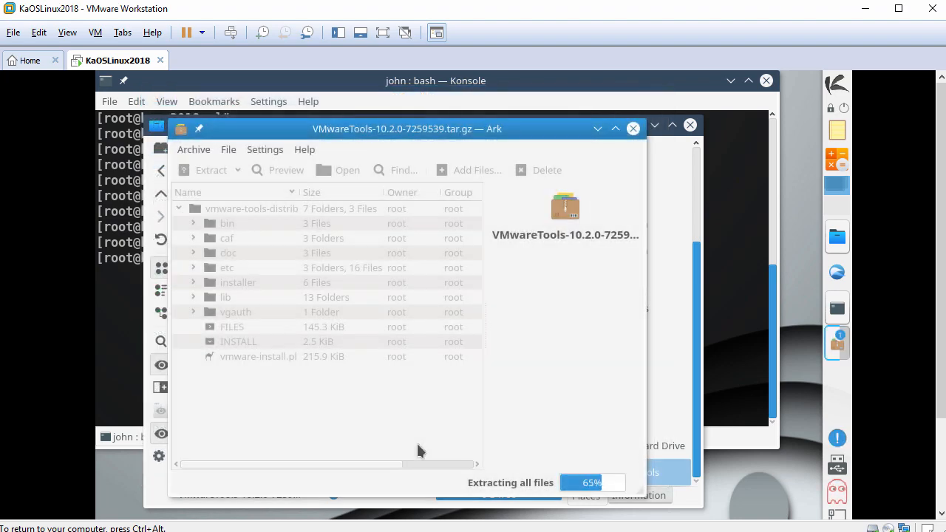
click(633, 130)
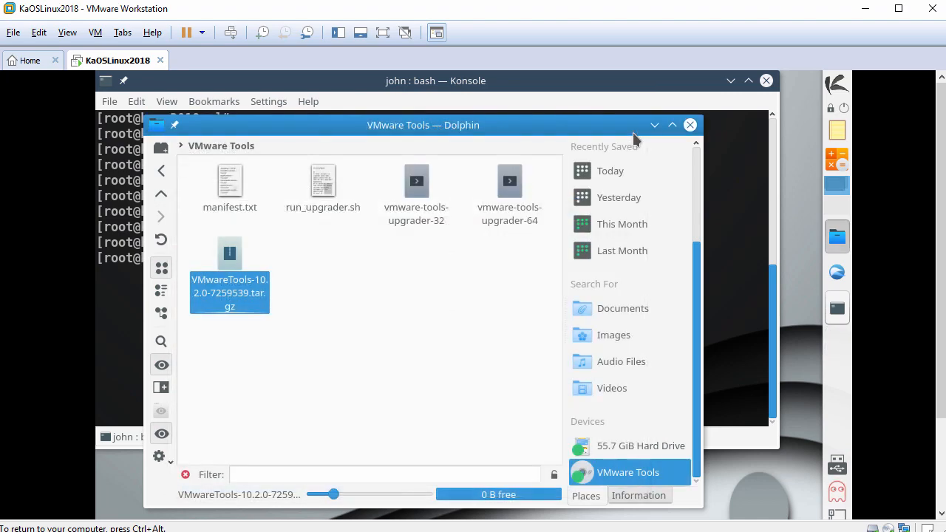
click(690, 126)
Step: List /tmp and run /tmp/vmware-tools-distrib/vmware-install.pl -d to install with default answers
key(Return)
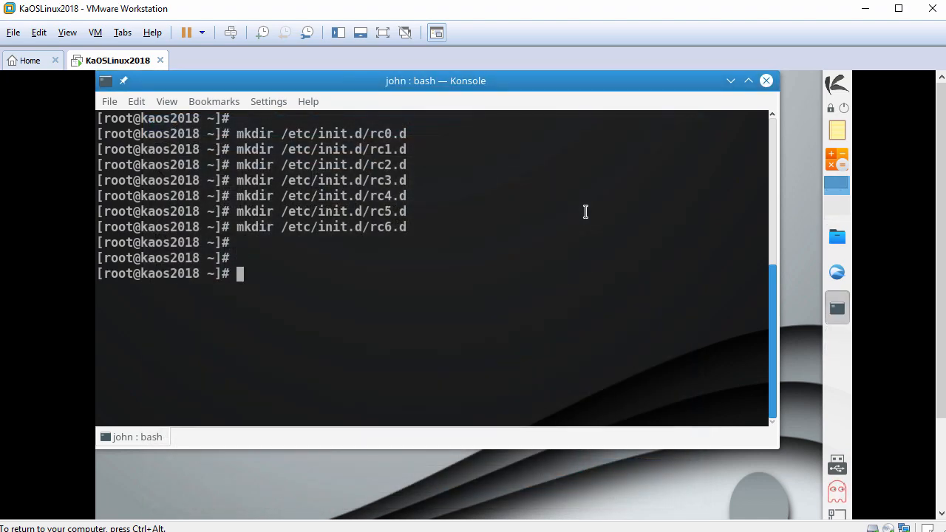
text(ls /tmp/)
key(Return)
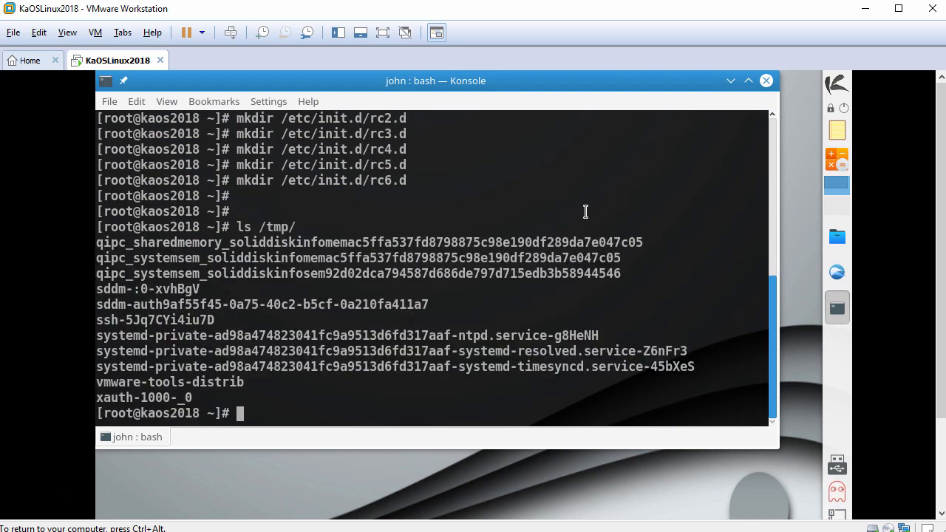
key(Return)
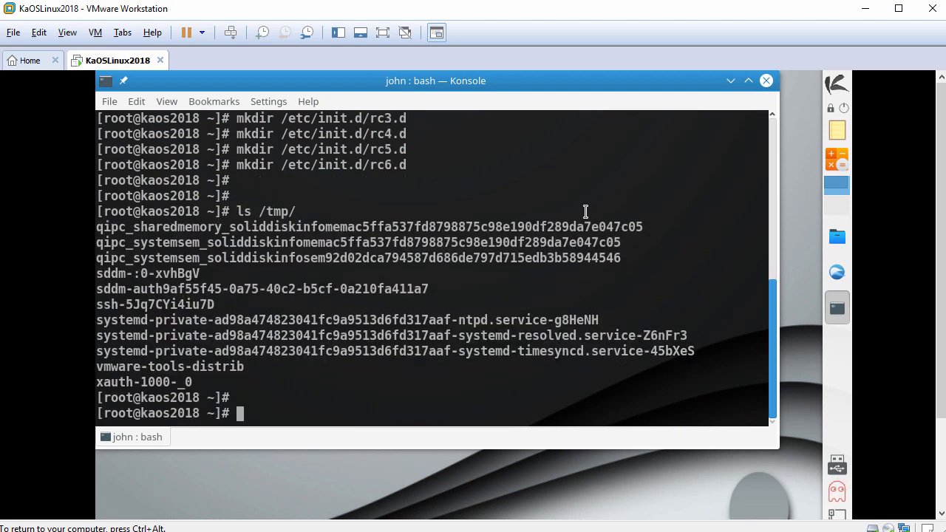
text(/tmp/vm)
key(Tab)
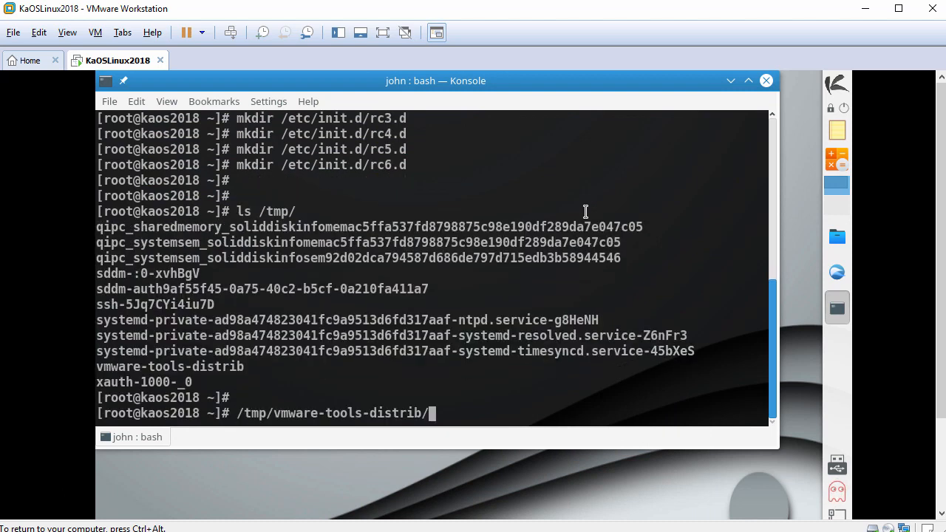
text(/vm)
key(Tab)
text(-d)
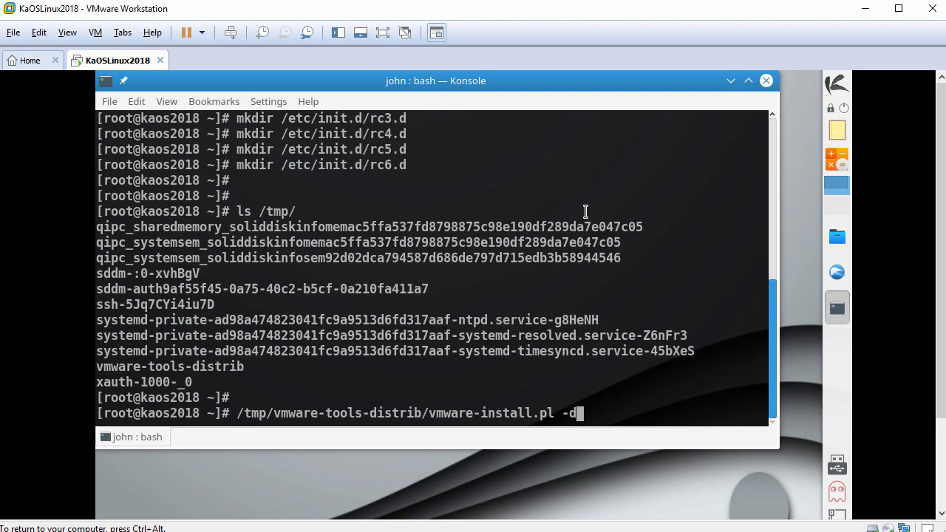
key(Return)
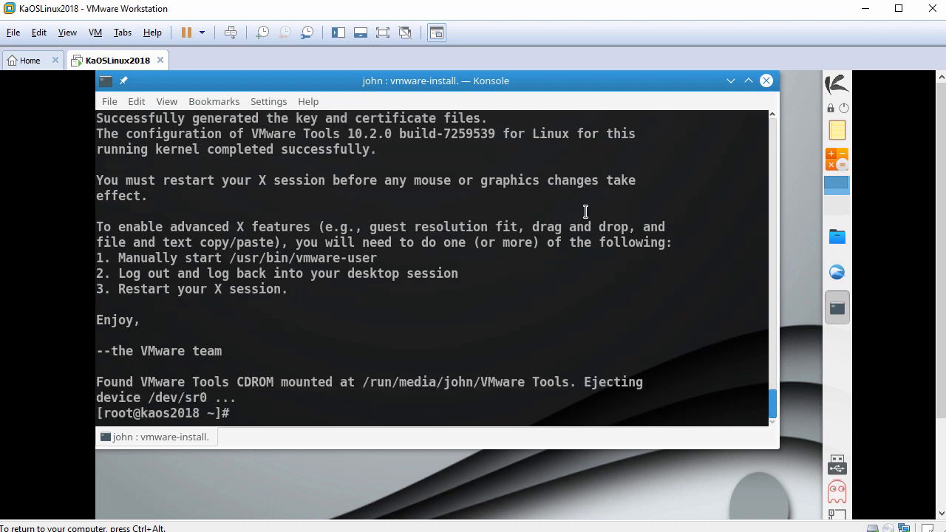
Step: Restart the guest with the reboot command
key(Return)
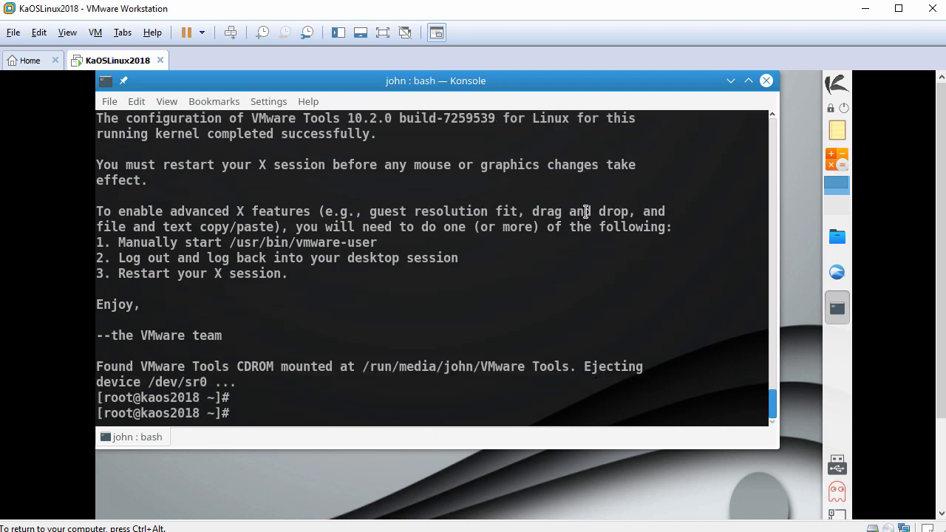
text(reboot)
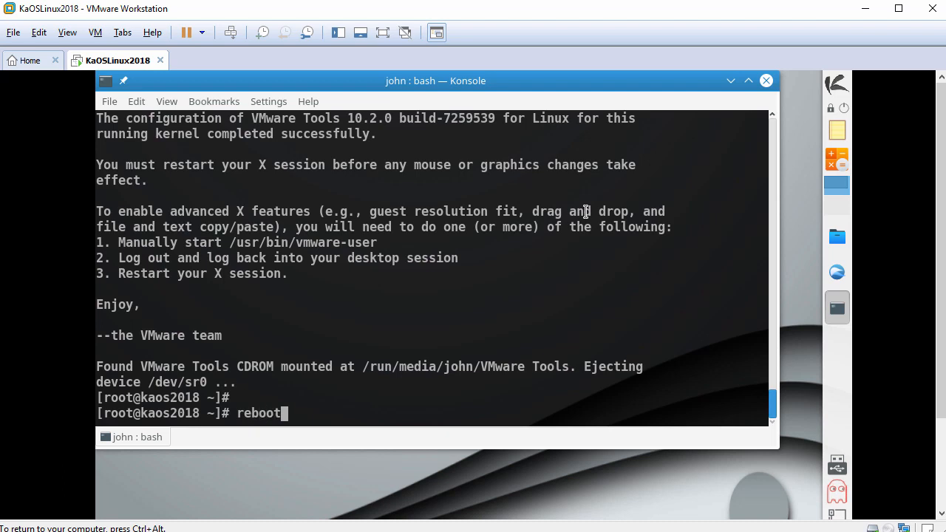
key(Return)
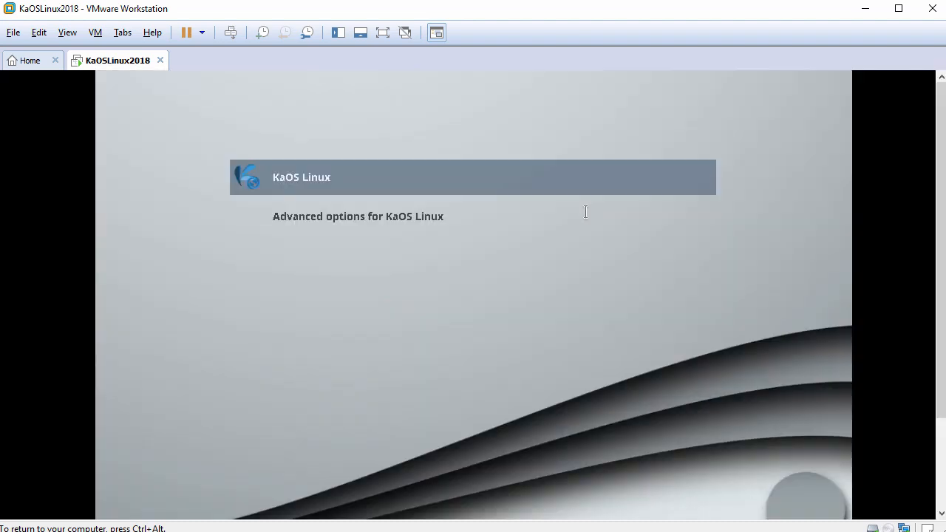
Step: Boot the default KaOS entry and log in with the user password
key(Return)
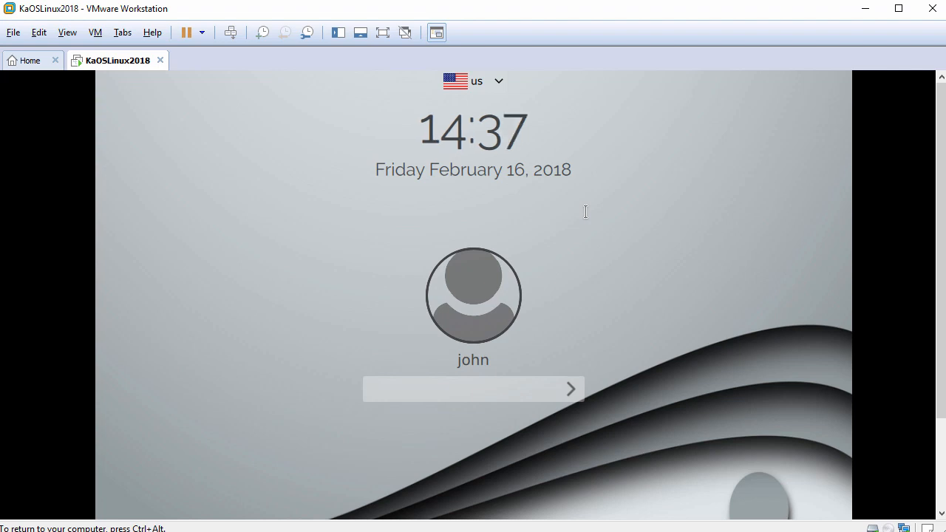
text(•••••••)
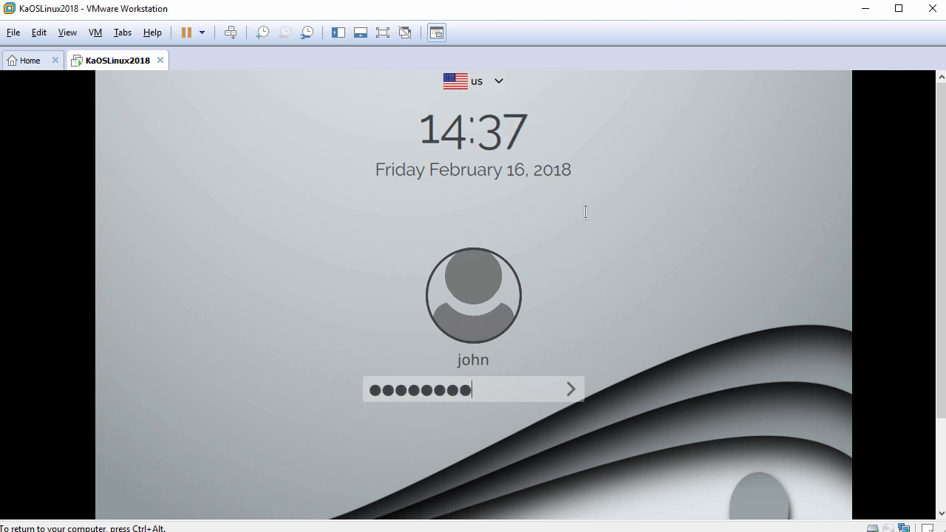
key(Return)
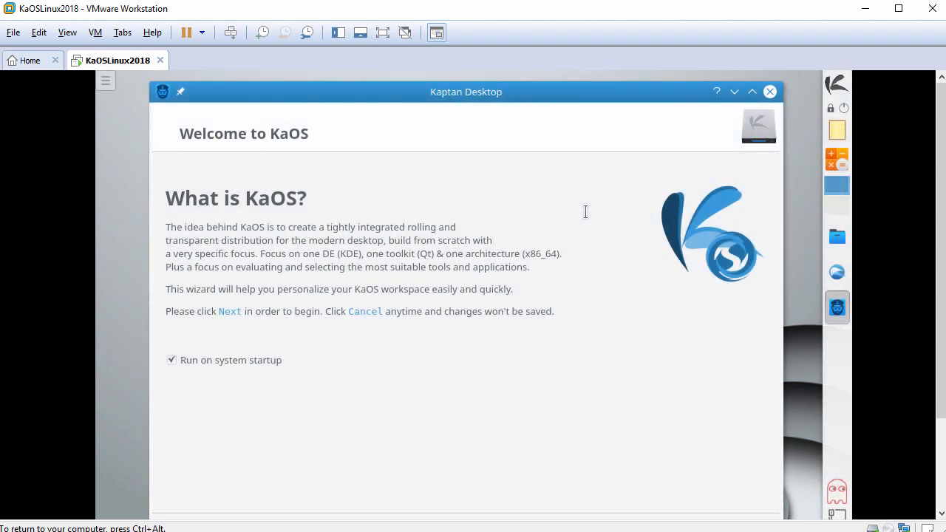
Step: Untick Kaptan's Run on system startup, close Kaptan, and launch Konsole
click(227, 361)
click(769, 92)
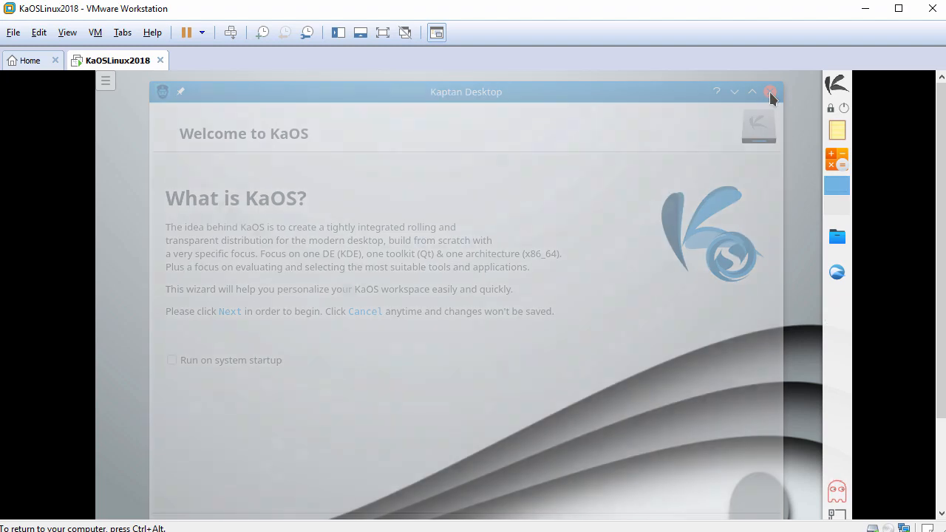
click(838, 83)
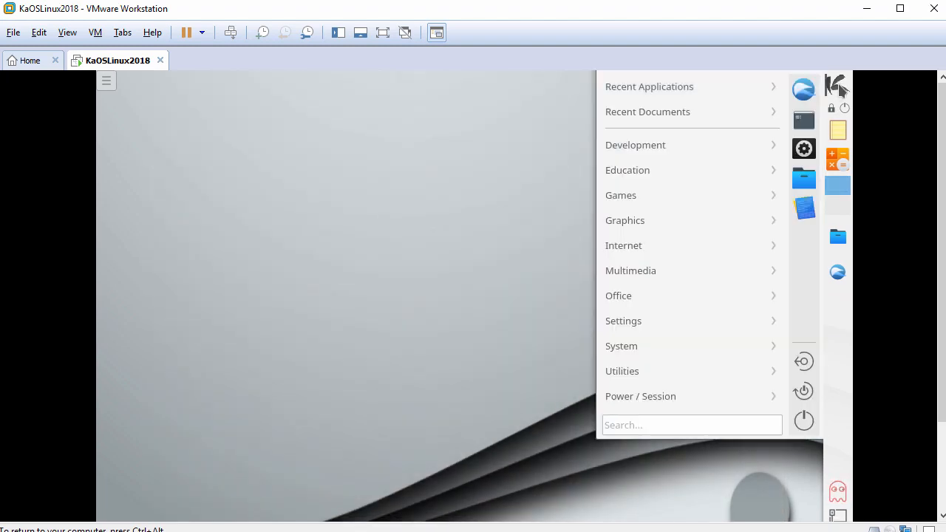
click(806, 125)
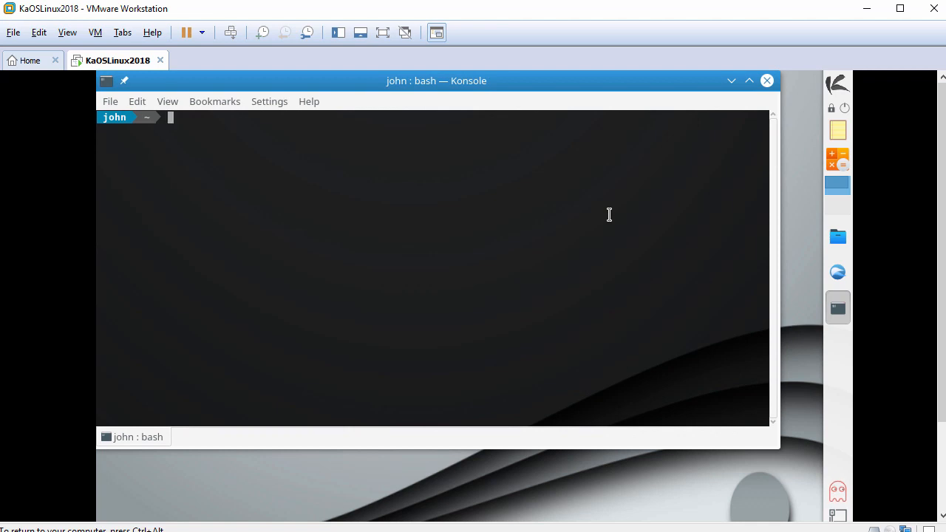
Step: Enlarge the Konsole font and become root with sudo bash
key(ctrl+plus)
key(ctrl+plus)
key(Return)
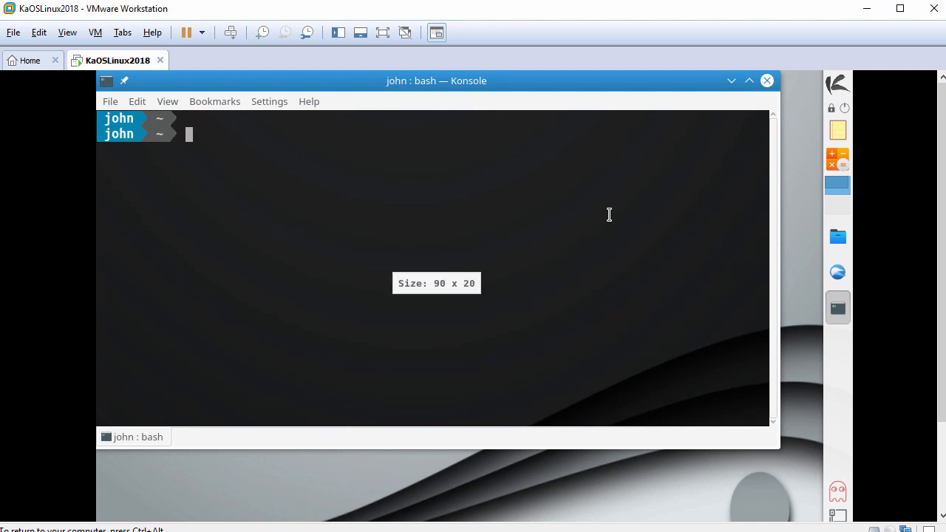
text(sudo bash)
key(Return)
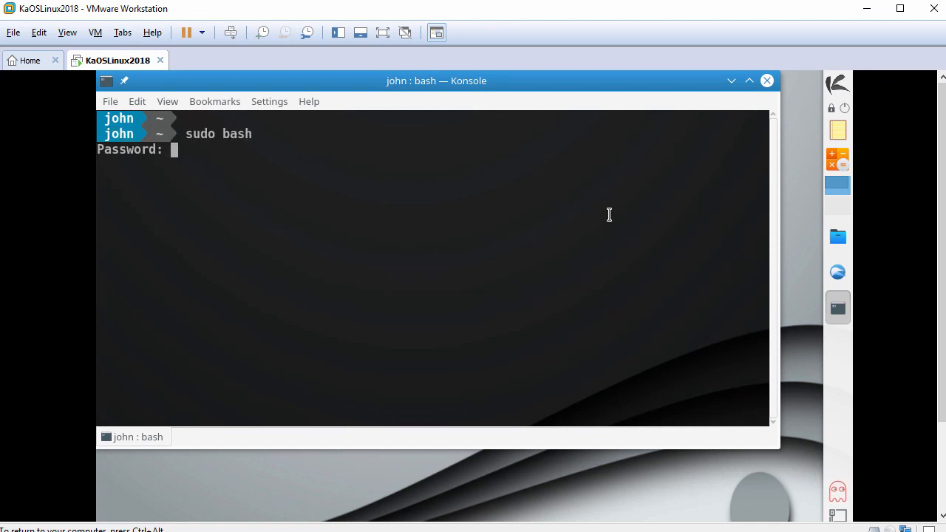
key(Return)
key(Return)
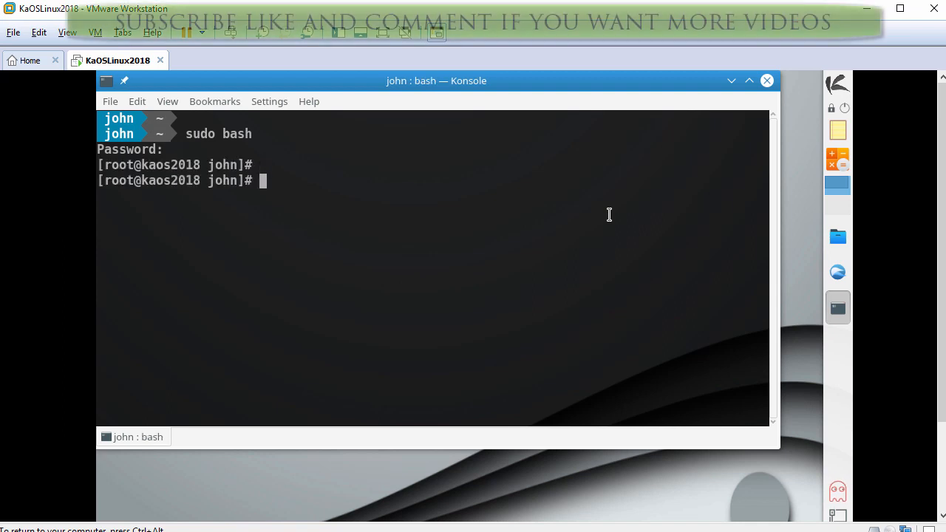
text(cd)
key(Return)
key(Return)
Step: Check /etc/init.d/vmware-tools status, then start the VMware Tools services
text(/etc/)
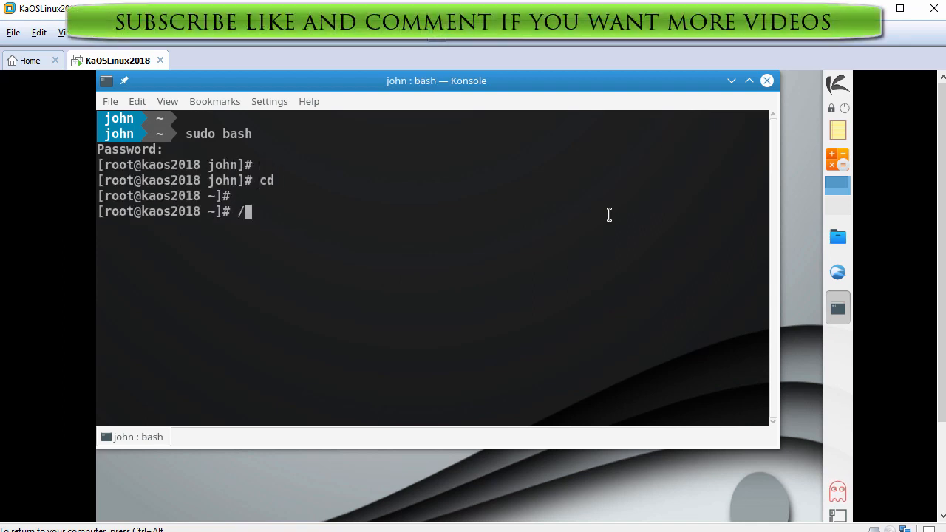
text(init.d)
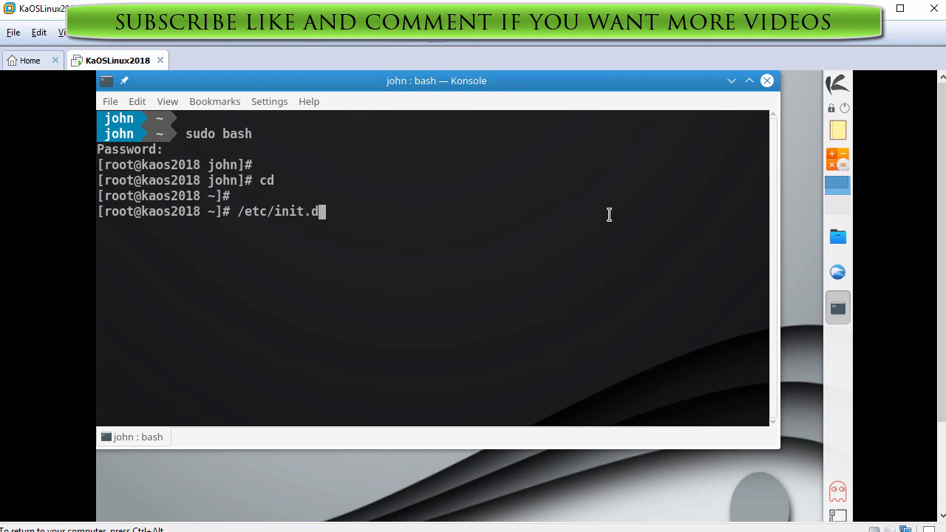
text(/vmware-tools)
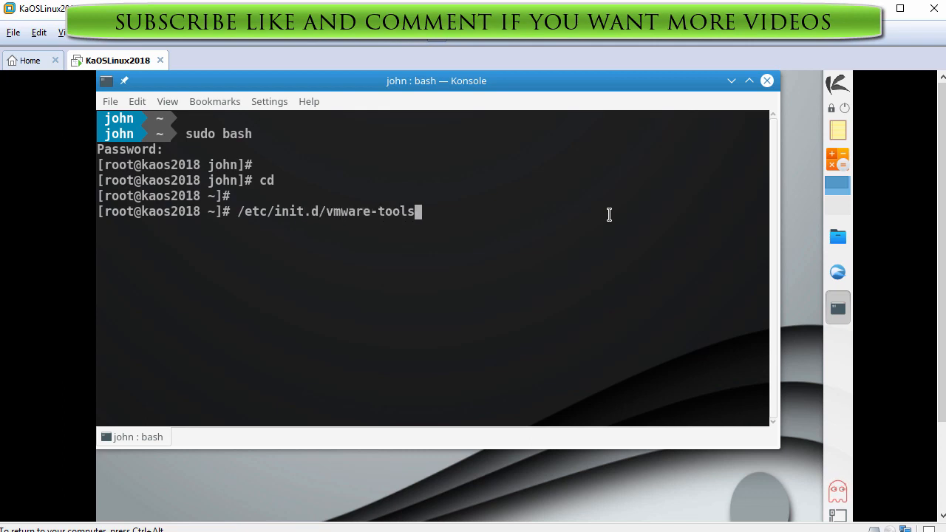
text( status)
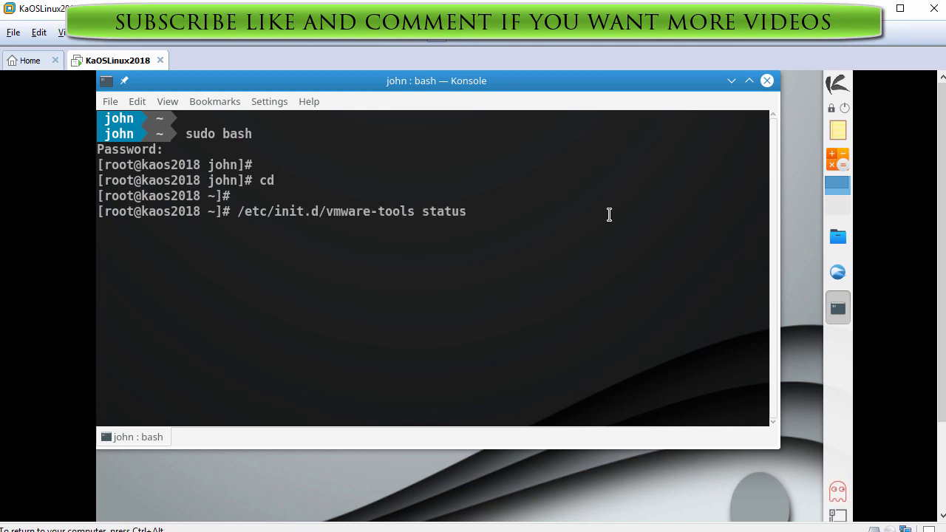
key(Return)
key(Up)
key(BackSpace)
key(BackSpace)
key(BackSpace)
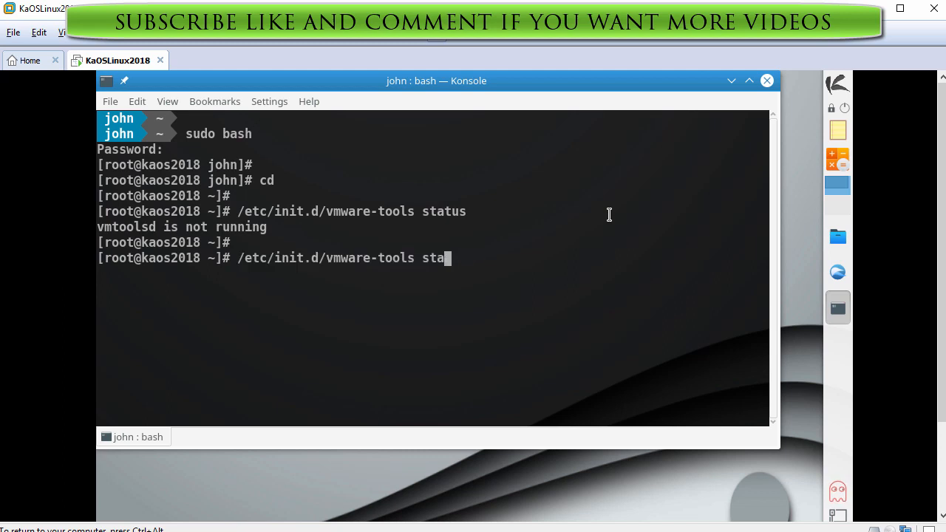
key(BackSpace)
key(BackSpace)
text(star)
key(Return)
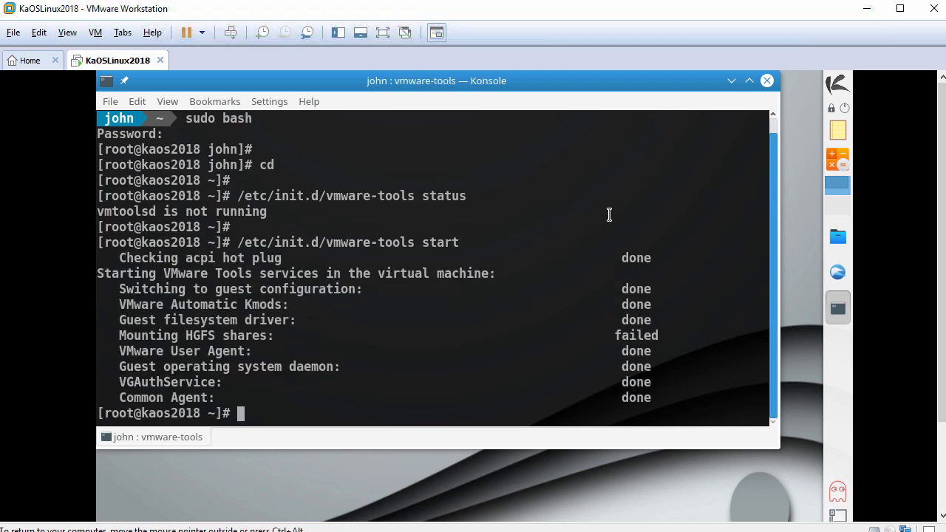
key(Return)
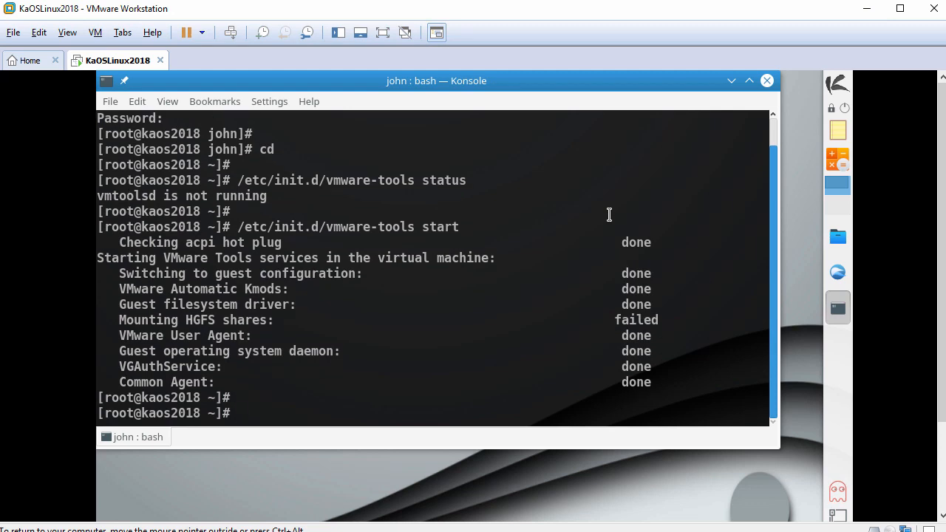
click(836, 84)
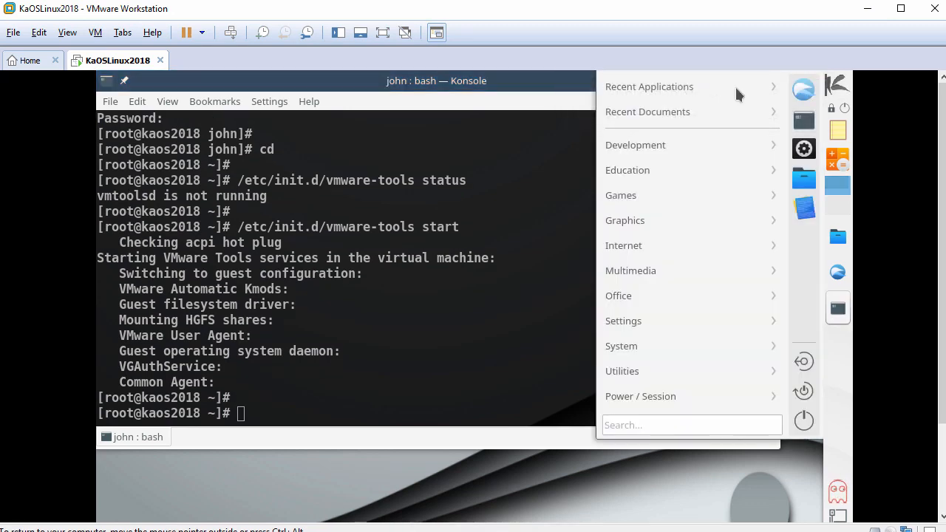
Step: Launch Octopi and search 'vmwa' to find the xf86-video-vmware package
mouse_move(662, 345)
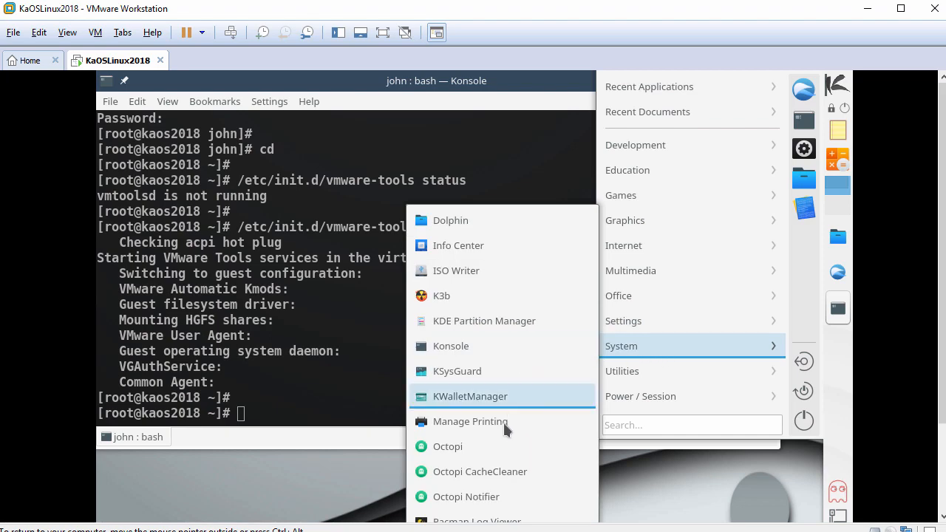
click(490, 453)
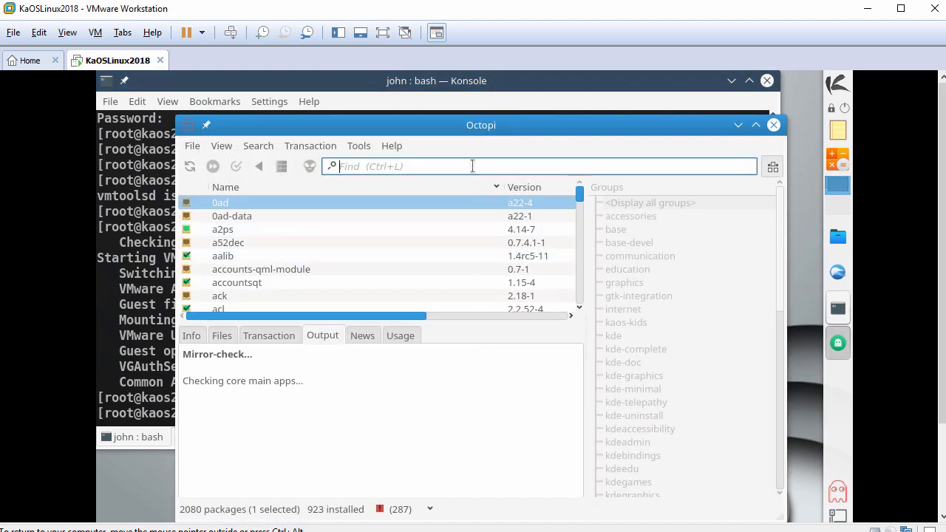
text(vmware)
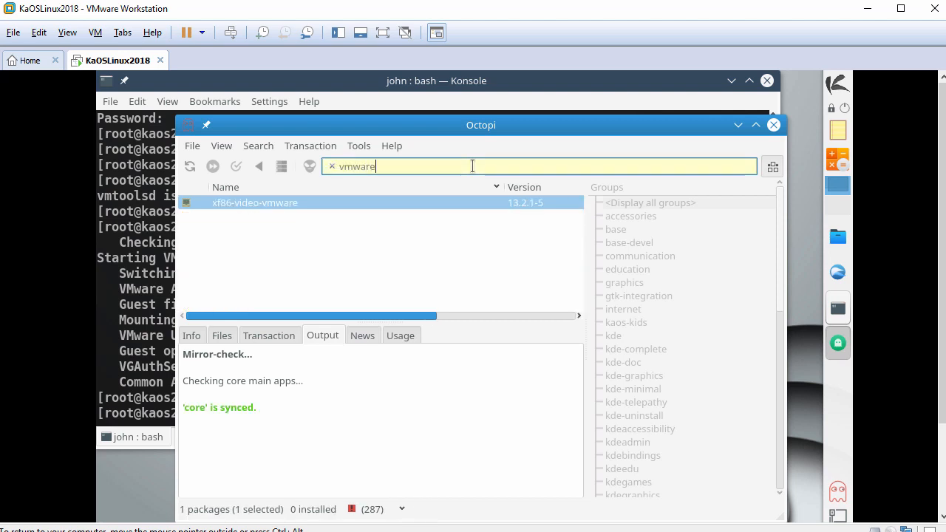
click(239, 202)
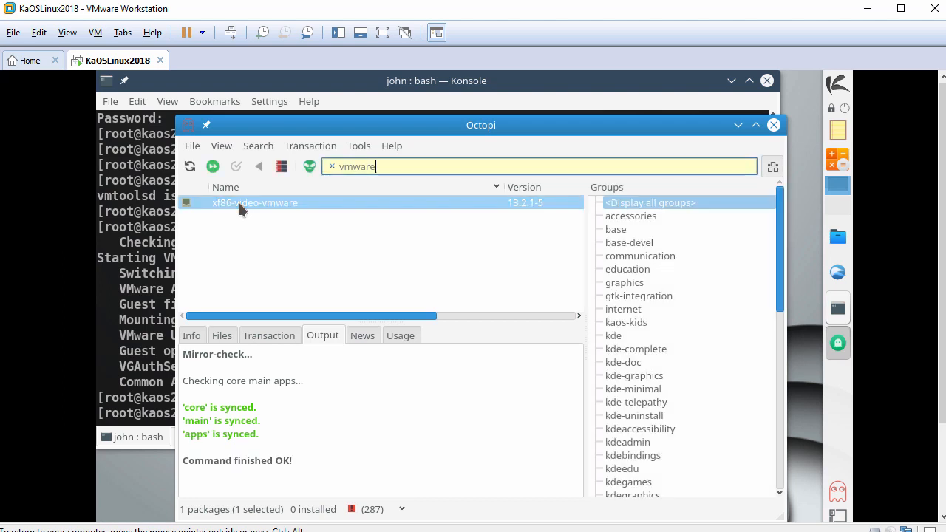
Step: Install xf86-video-vmware, authorizing with the root password, then close Octopi
right_click(239, 203)
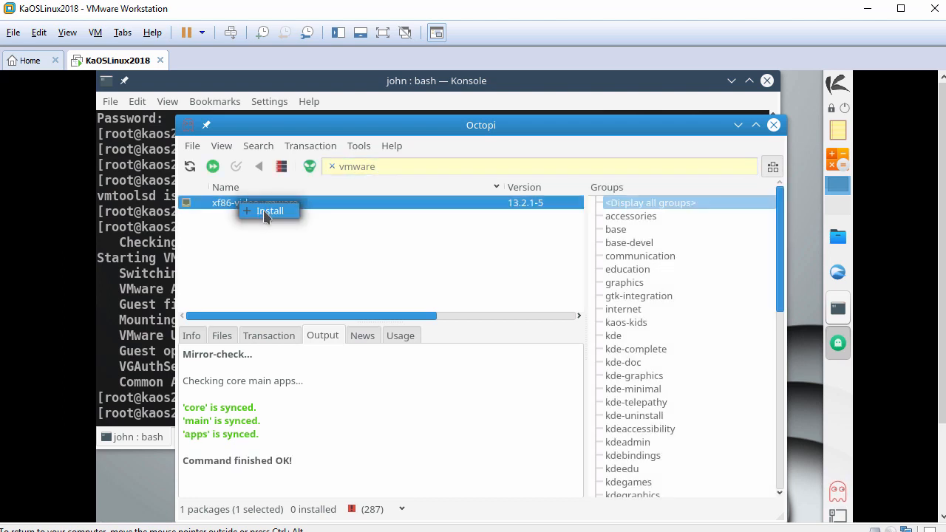
click(268, 212)
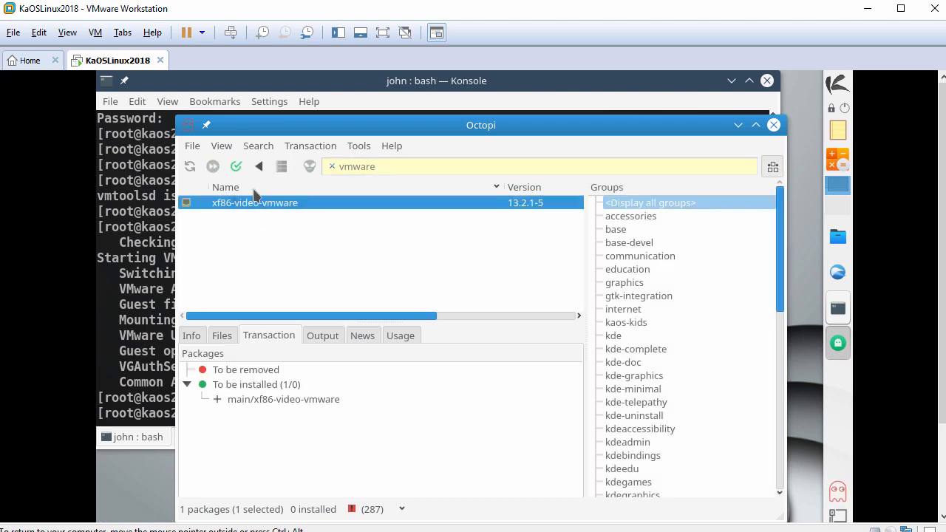
click(237, 167)
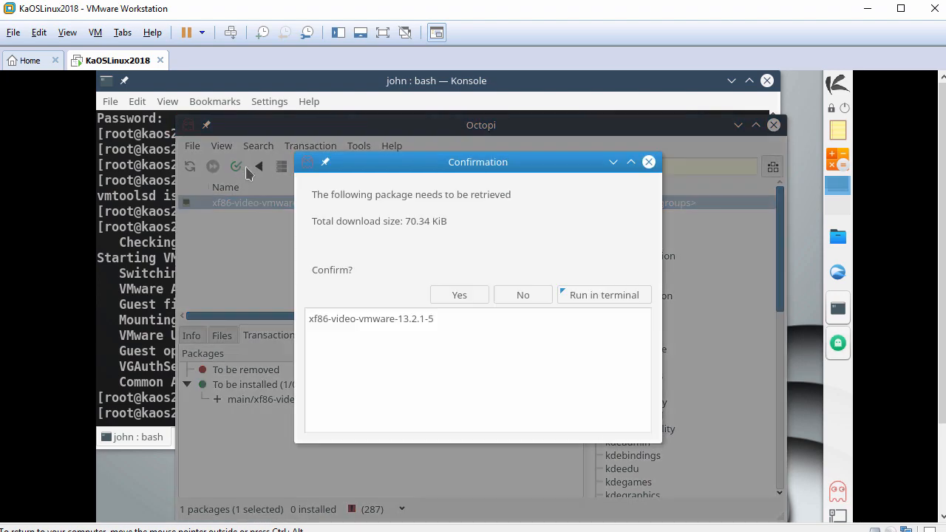
click(453, 293)
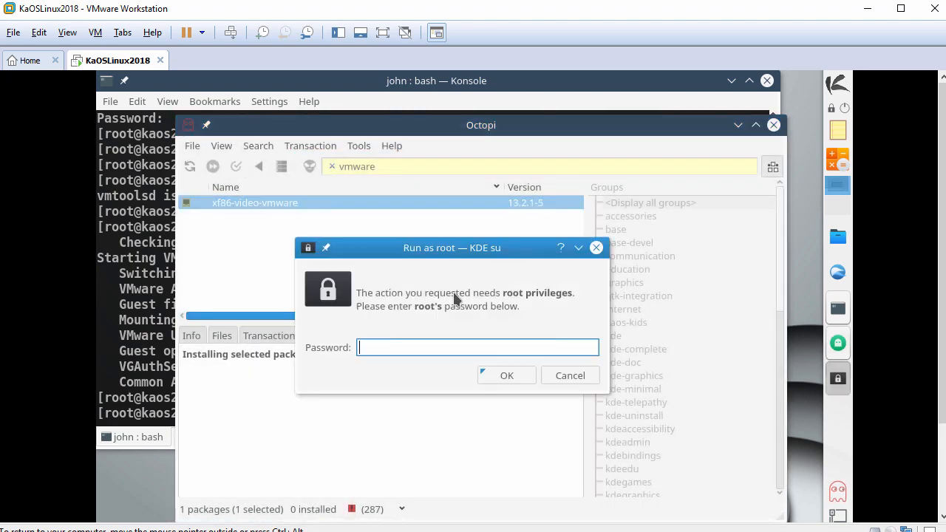
text(*******)
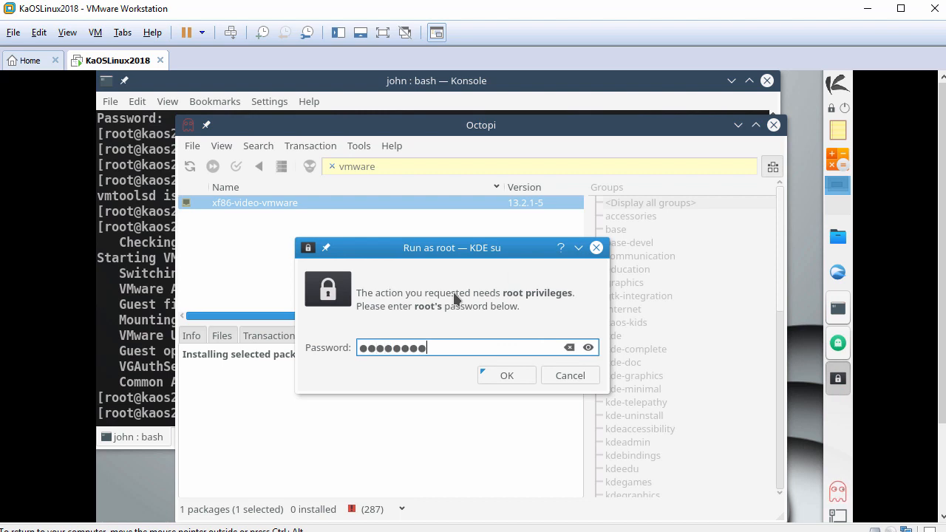
click(510, 377)
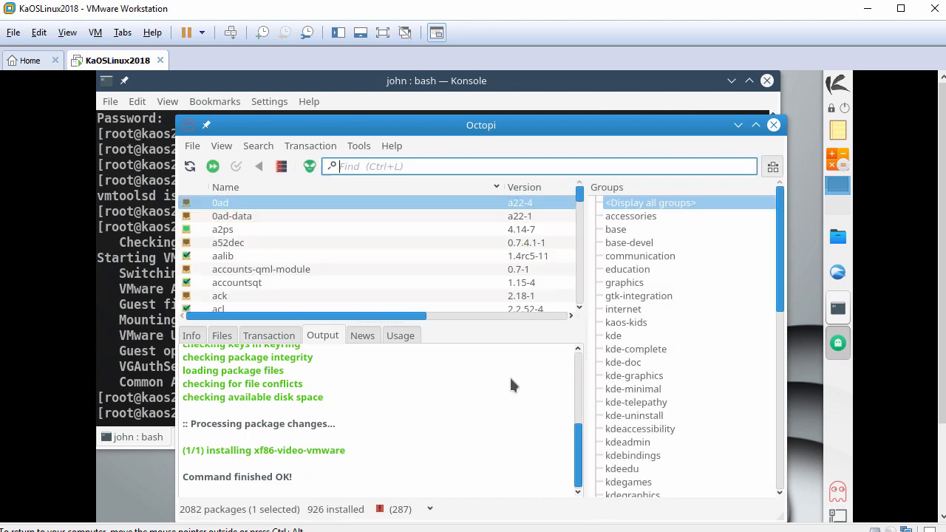
click(773, 126)
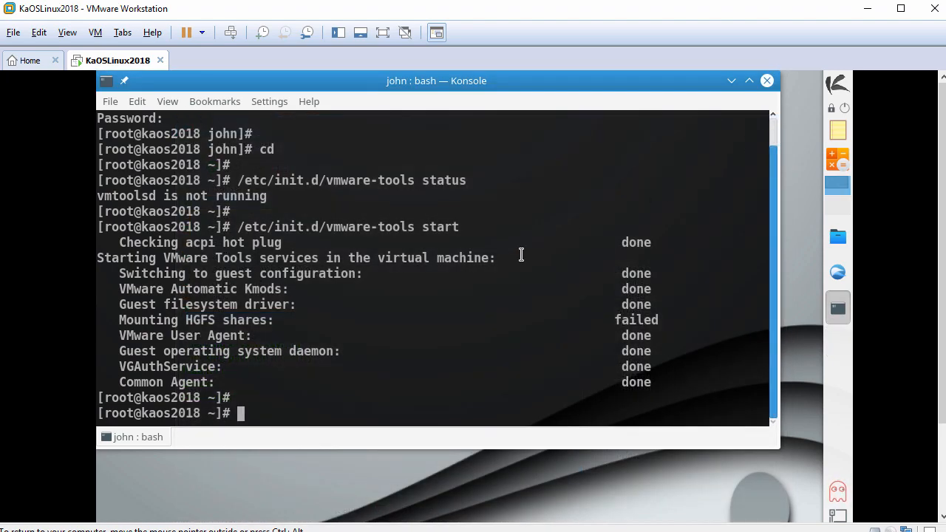
Step: Reboot the KaOS guest, boot the default GRUB entry, and log in with the user's password
text(reboot)
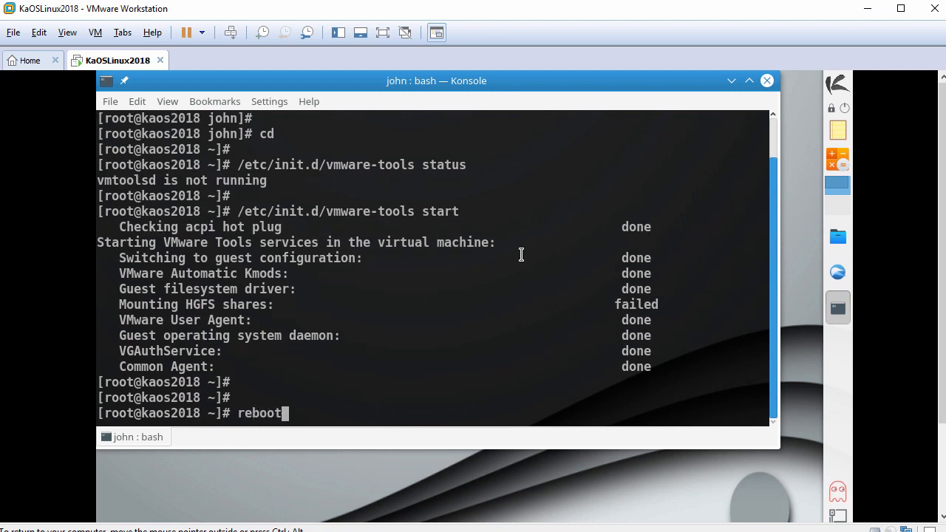
key(Return)
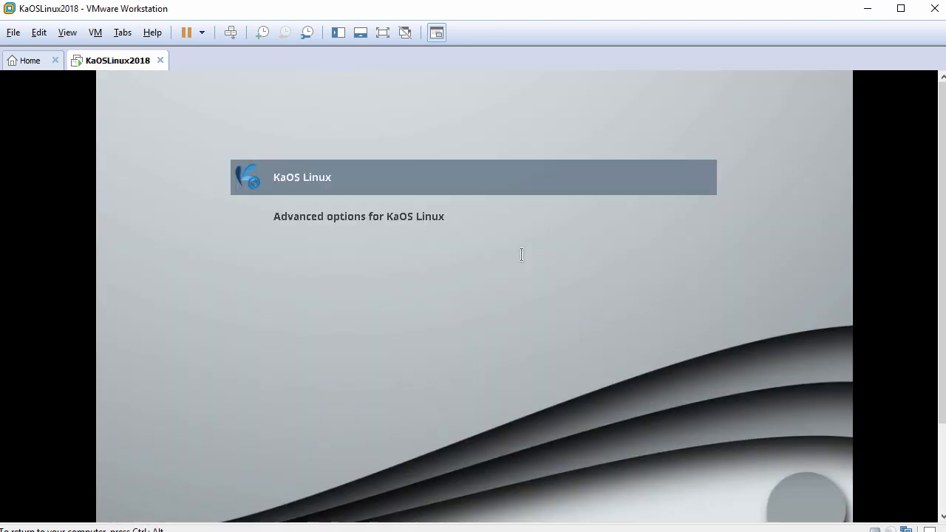
key(Return)
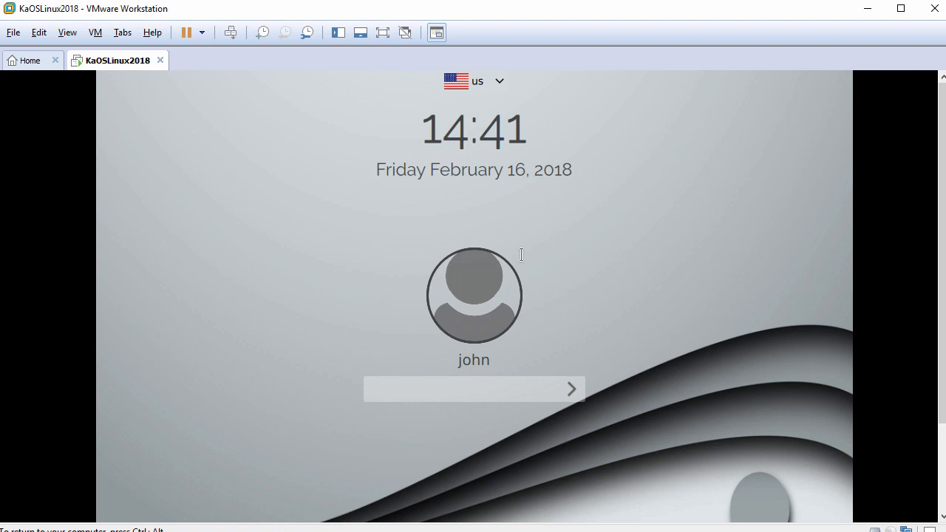
text(*********)
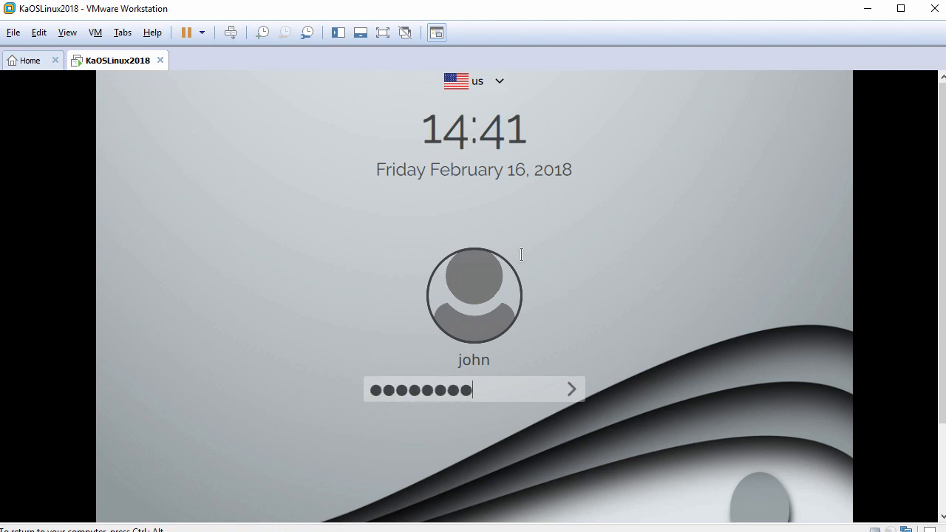
key(Return)
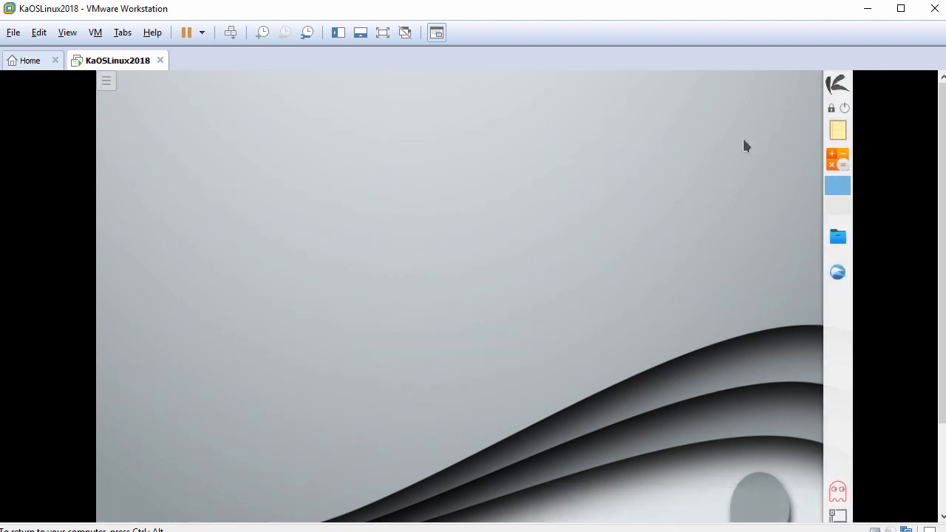
Step: Open Konsole from the launcher and get a root shell with sudo bash
click(839, 81)
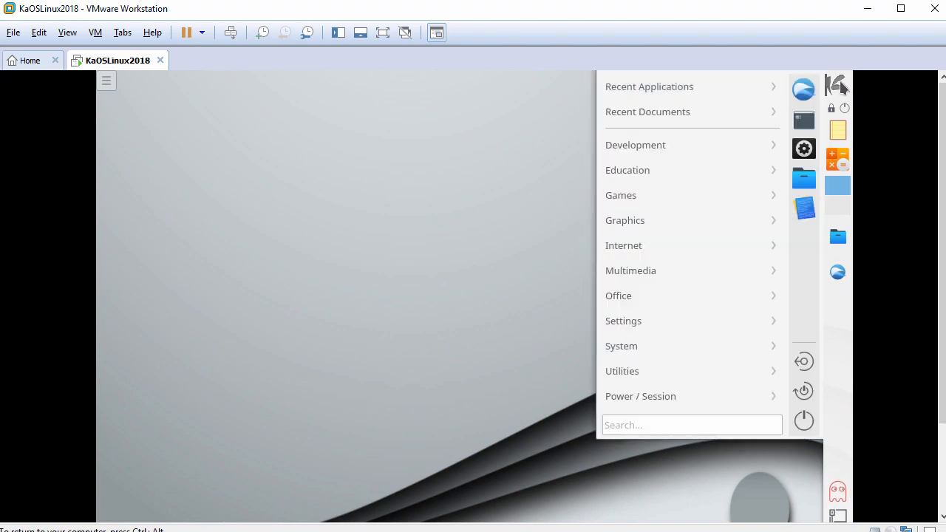
click(807, 120)
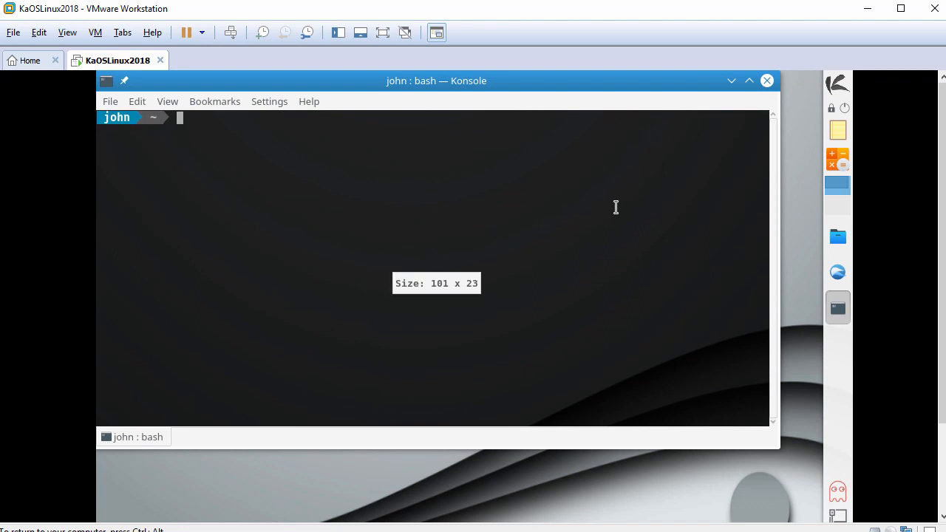
text(sudo)
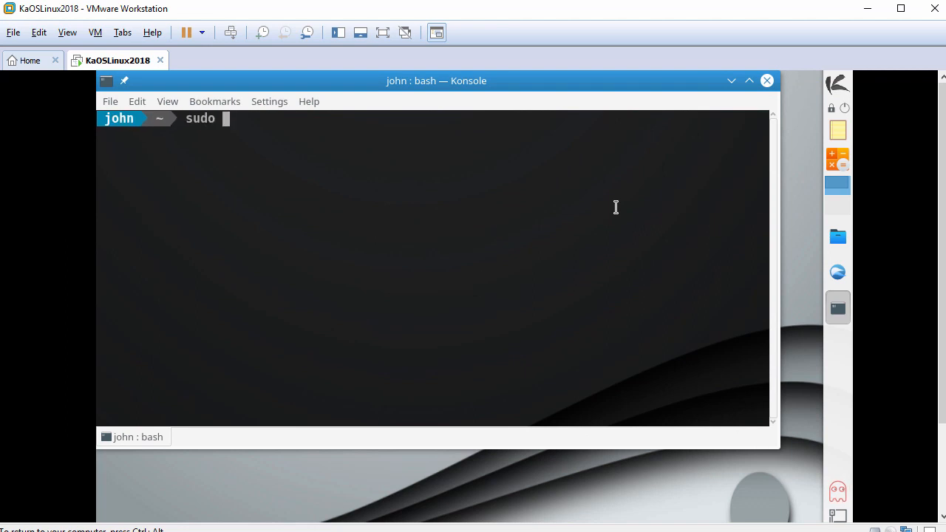
text( bash)
key(Return)
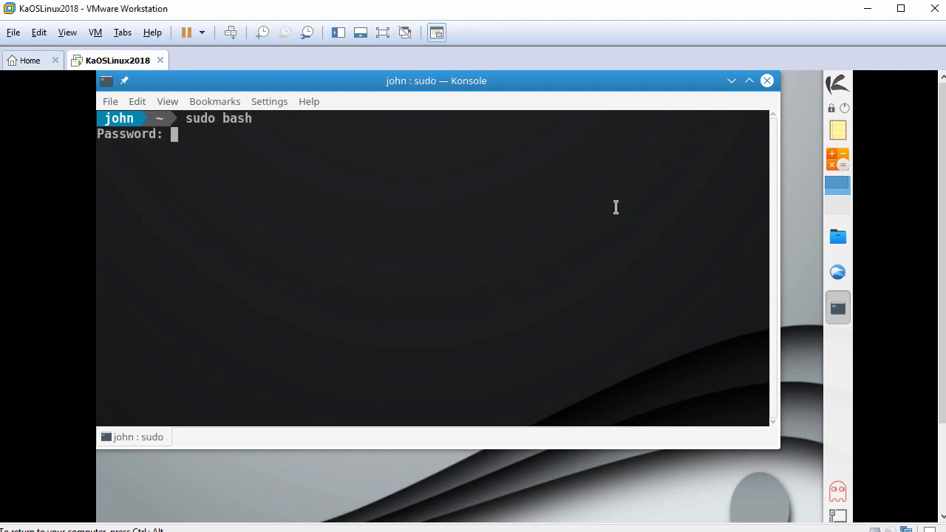
key(Return)
key(Return)
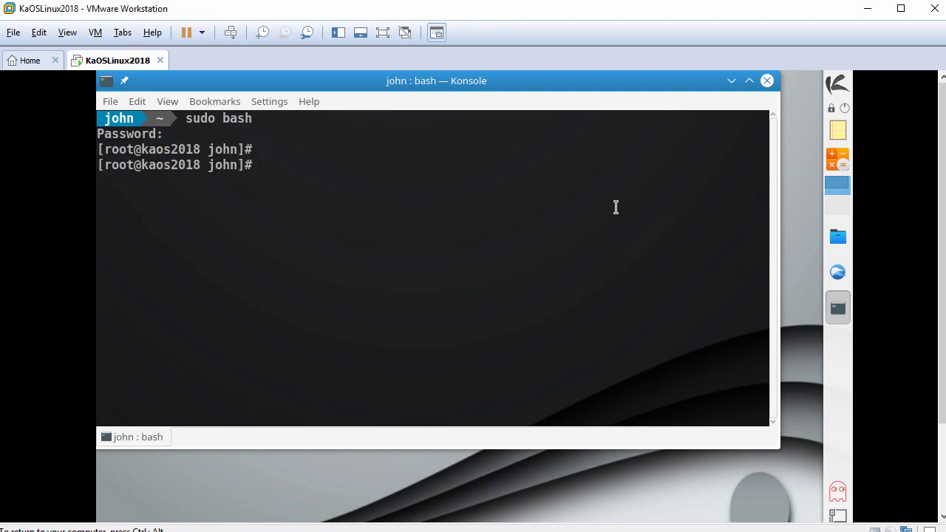
Step: Start the VMware Tools services with /etc/init.d/vmware-tools start
text(/etc/init.d/v)
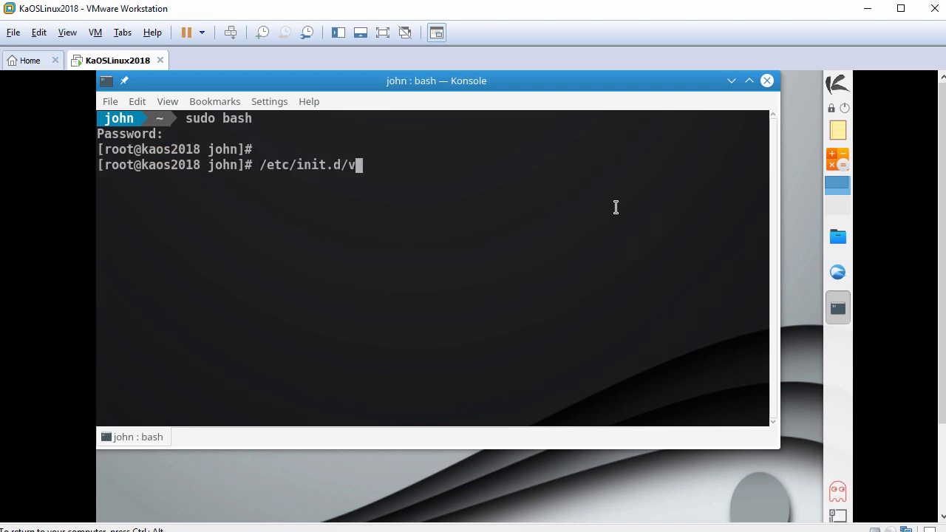
text(mware-tools s)
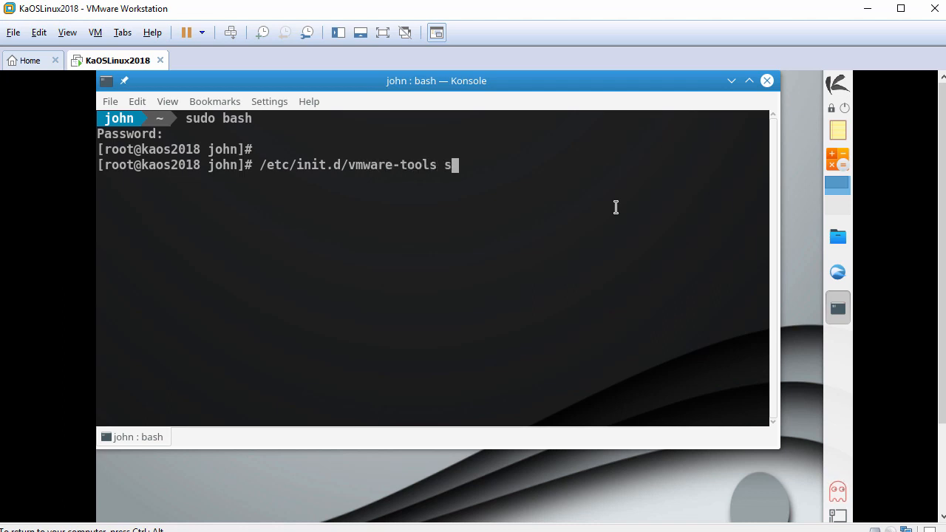
text(tart)
key(Return)
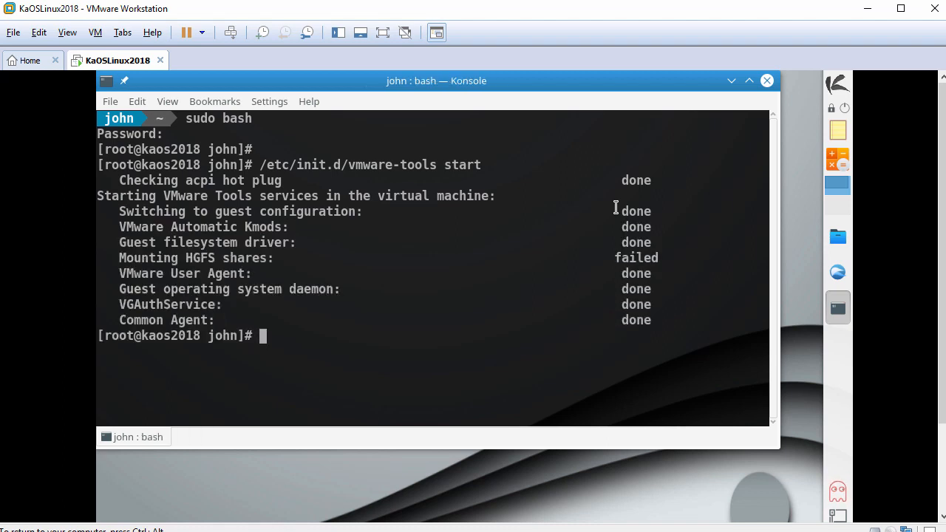
key(Return)
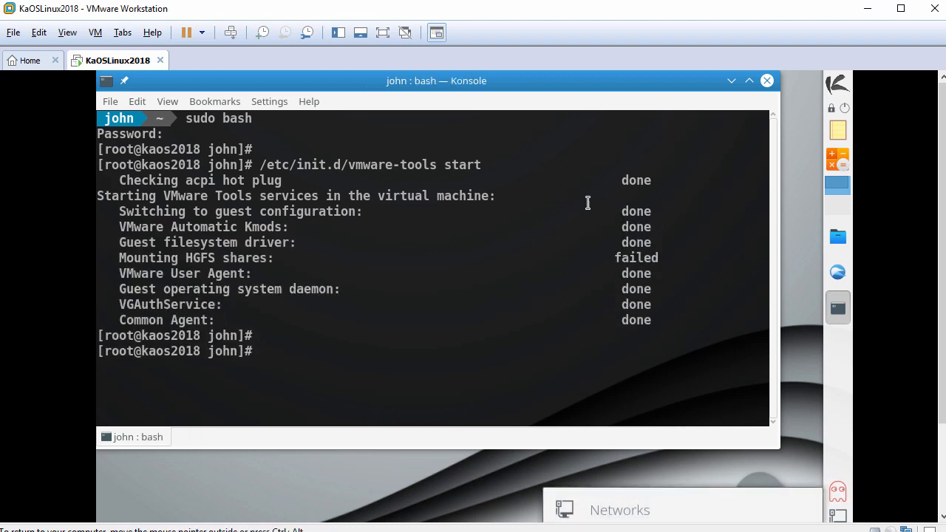
Step: Fit the guest display to the window with View > Fit Guest Now and close Konsole
click(68, 34)
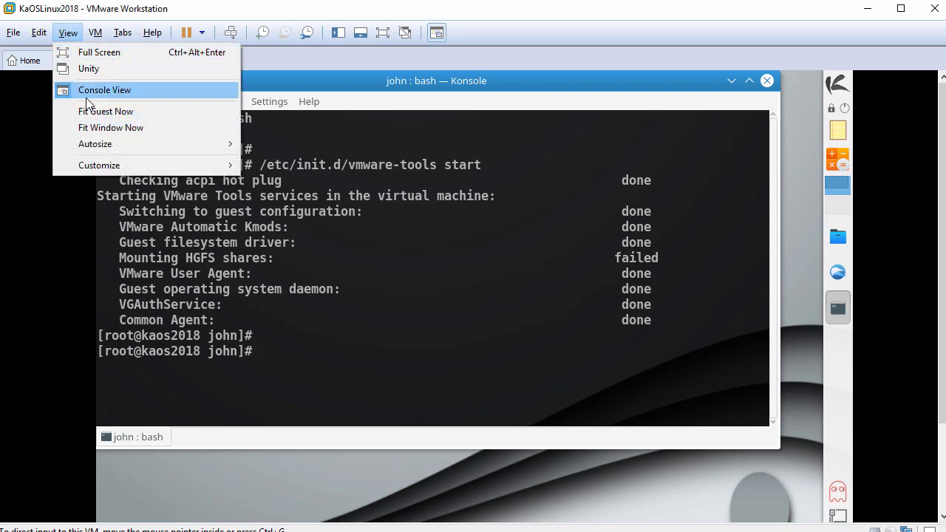
click(133, 110)
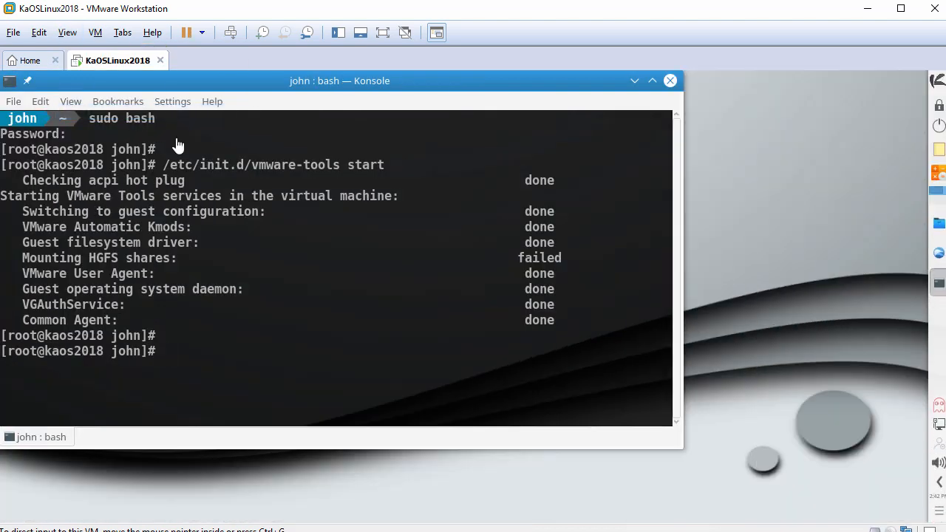
key(Return)
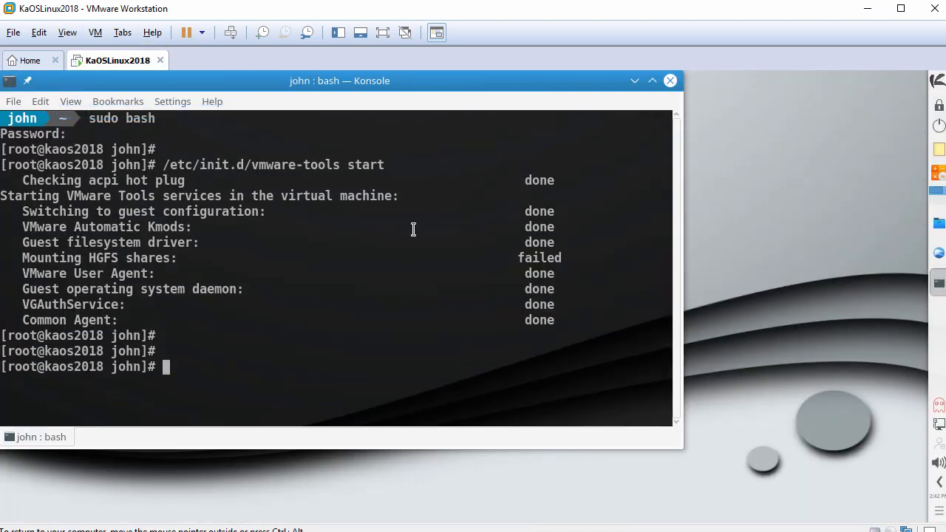
click(671, 80)
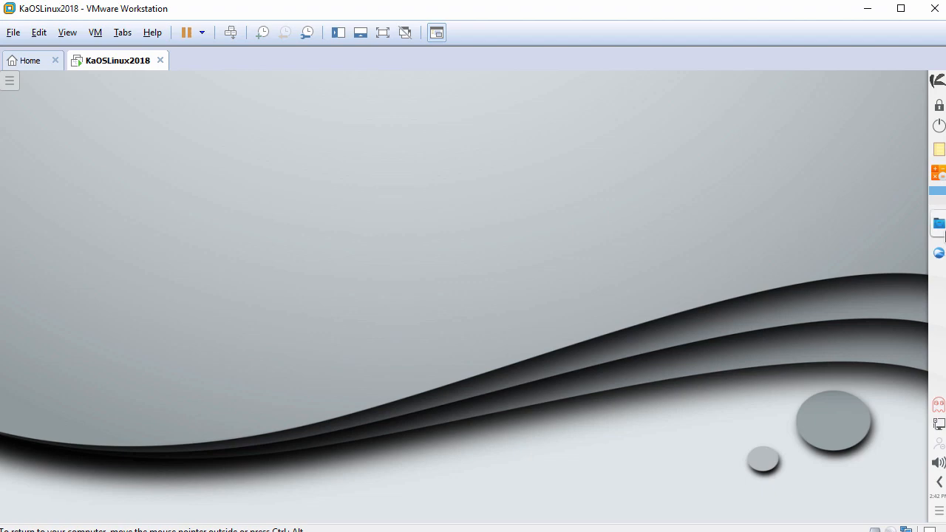
Step: In a widened Dolphin window, paste the file copied from the host into the Home folder
click(940, 223)
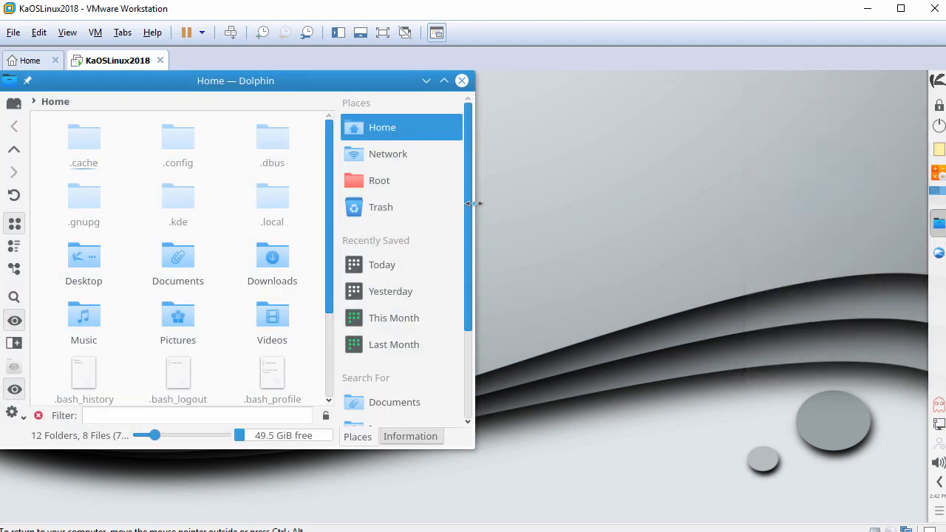
drag(478, 201, 842, 222)
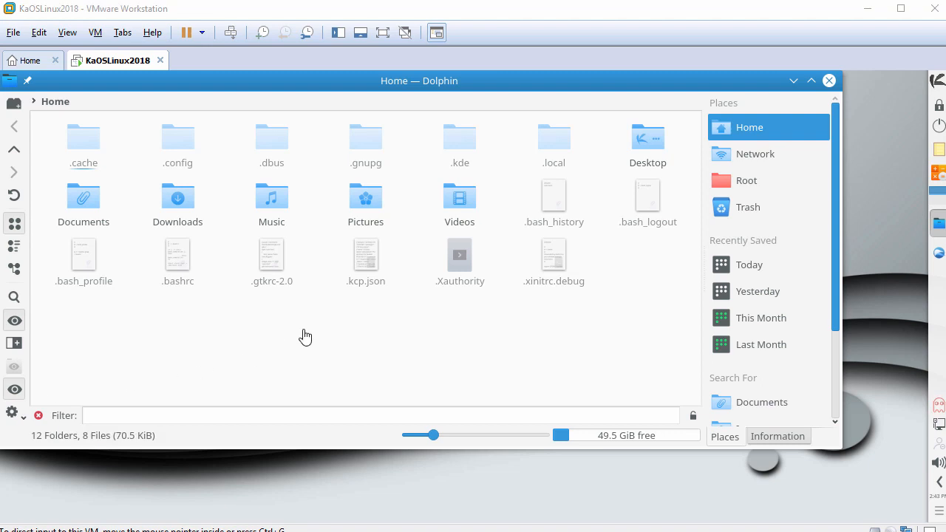
right_click(305, 331)
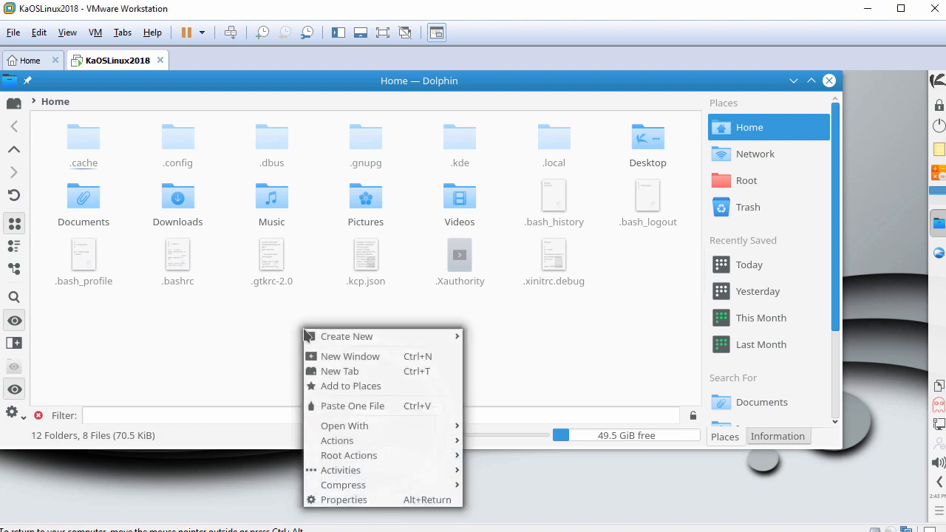
click(351, 407)
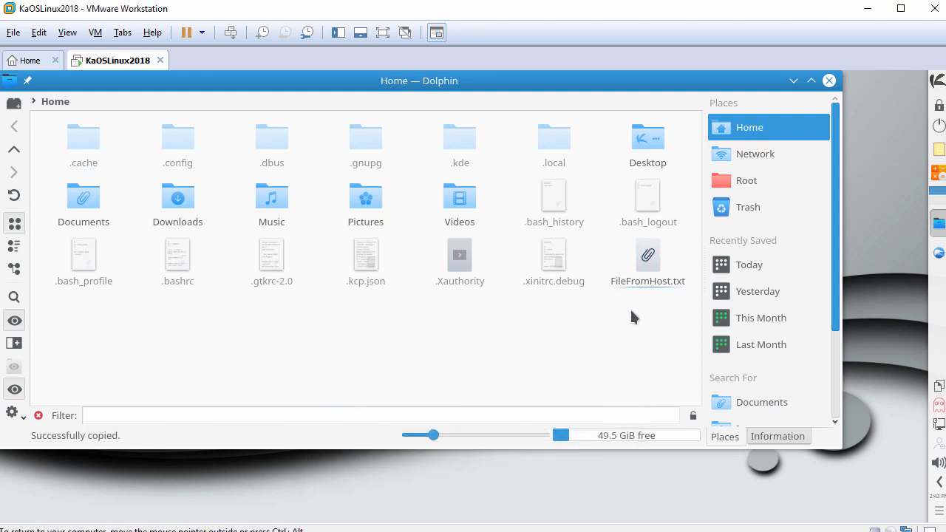
Step: Open FileFromHost.txt in Kate and move the editor window up and left
click(650, 260)
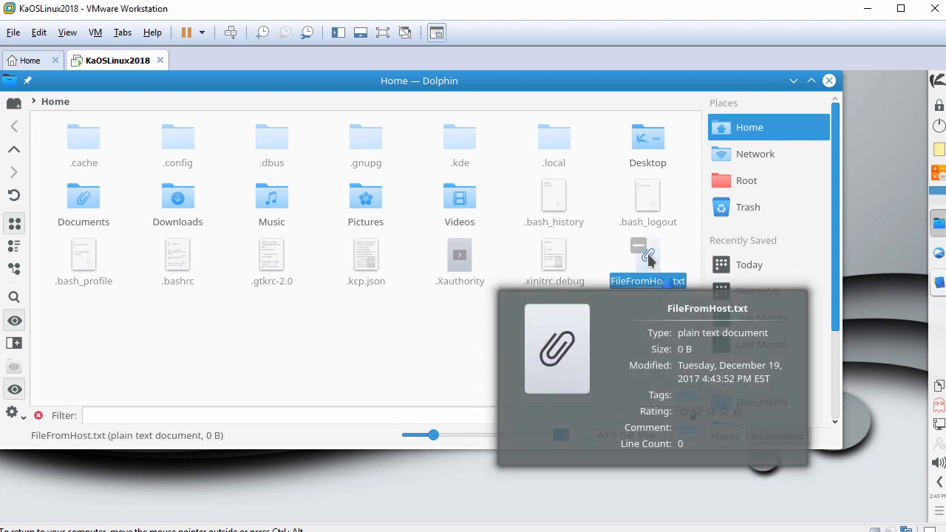
double_click(648, 260)
drag(647, 206, 491, 138)
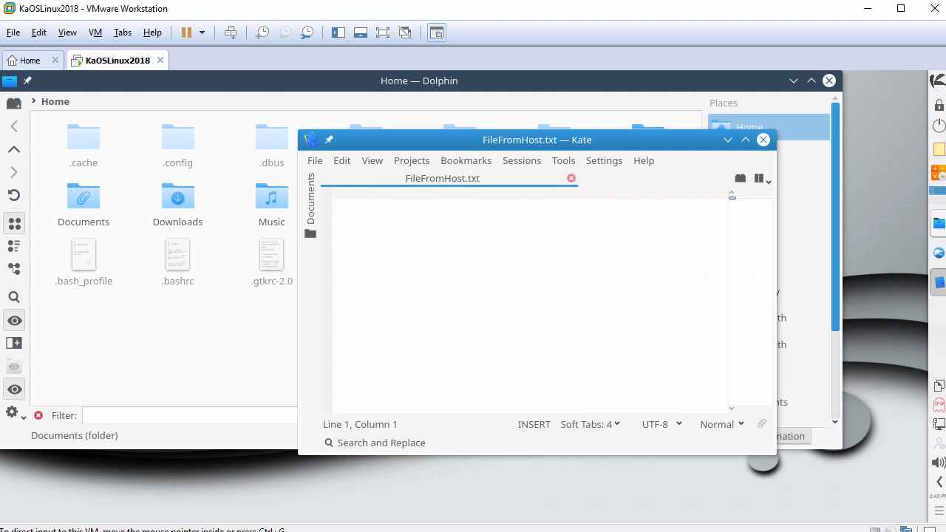
Step: Paste the host clipboard text into the empty FileFromHost.txt in Kate
right_click(484, 213)
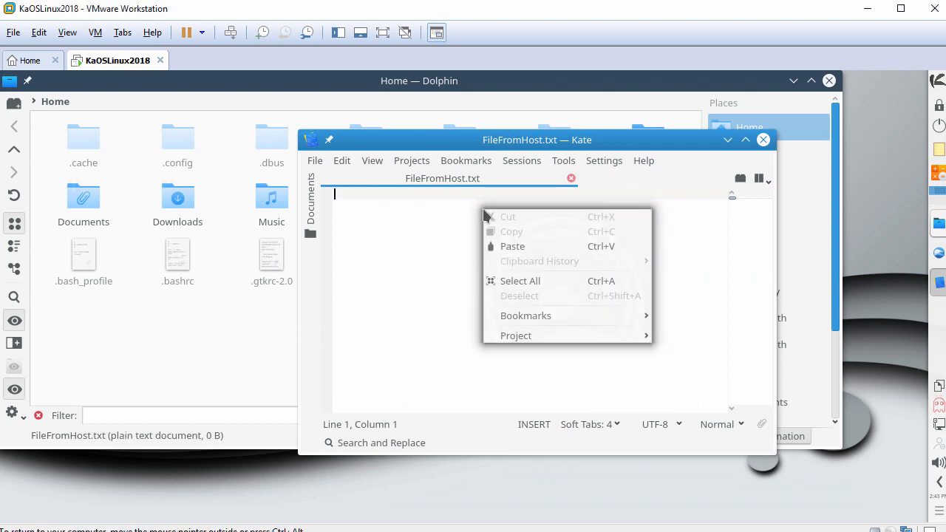
click(513, 247)
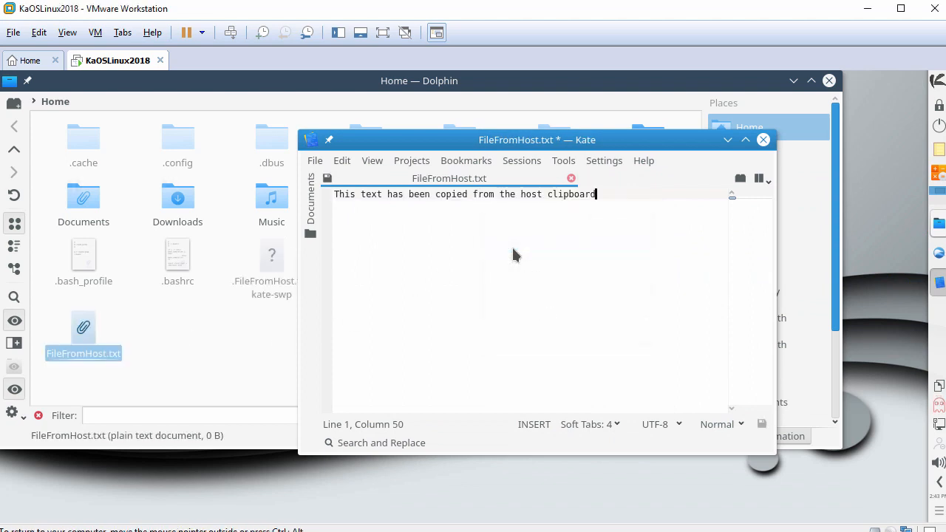
scroll(513, 249, up, 3)
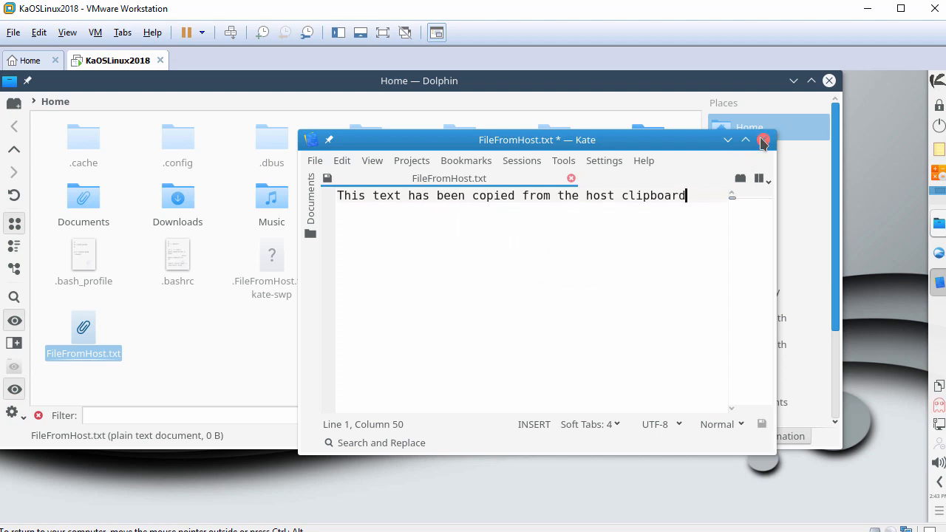
Step: Close Kate, discarding the pasted text, and close Dolphin
click(764, 140)
click(644, 371)
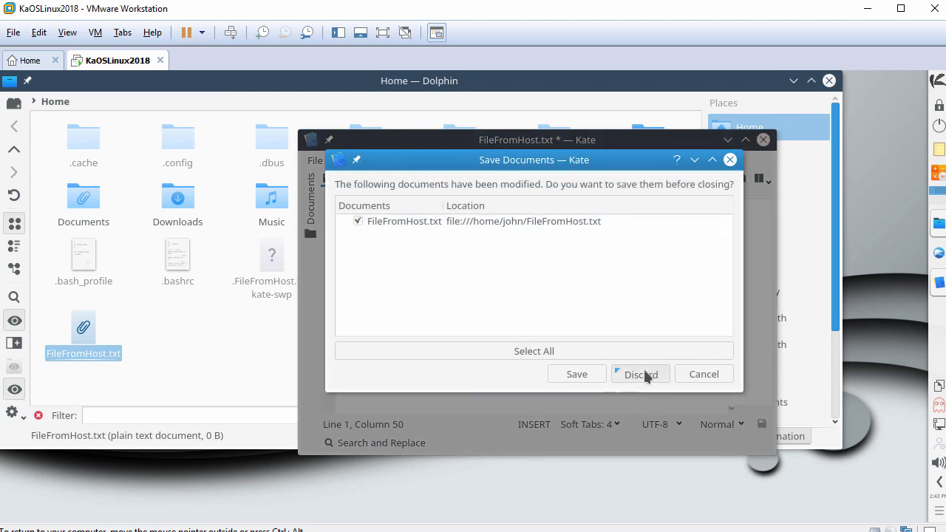
click(829, 81)
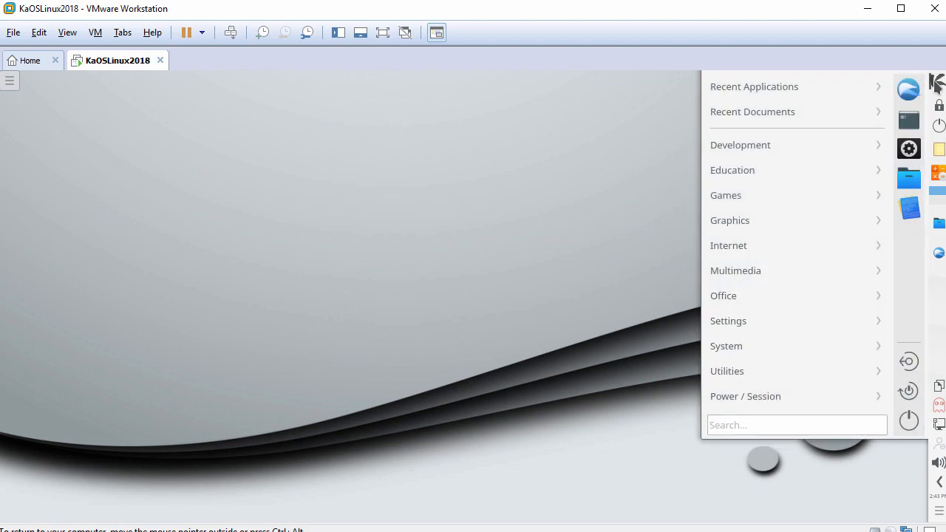
Step: Open a widened Konsole with larger text and run hostnamectl to show the guest's host details
click(910, 122)
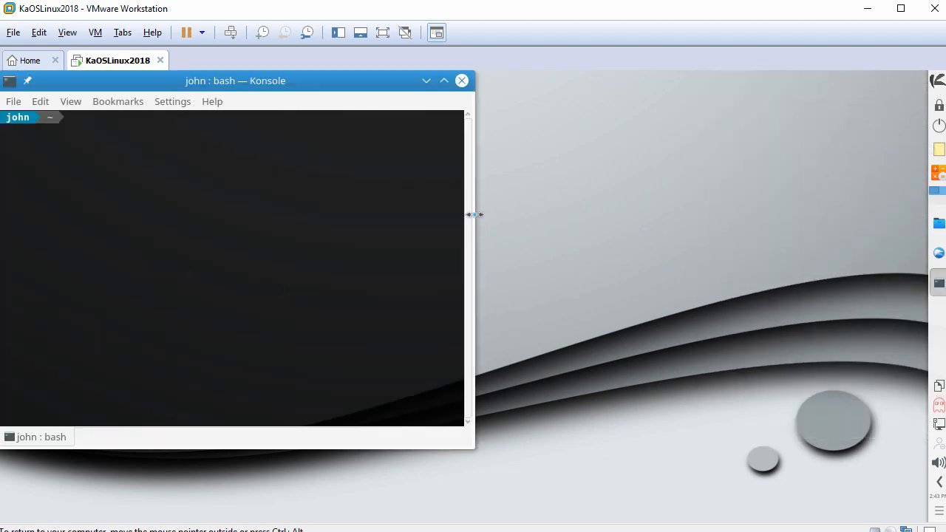
drag(474, 214, 765, 224)
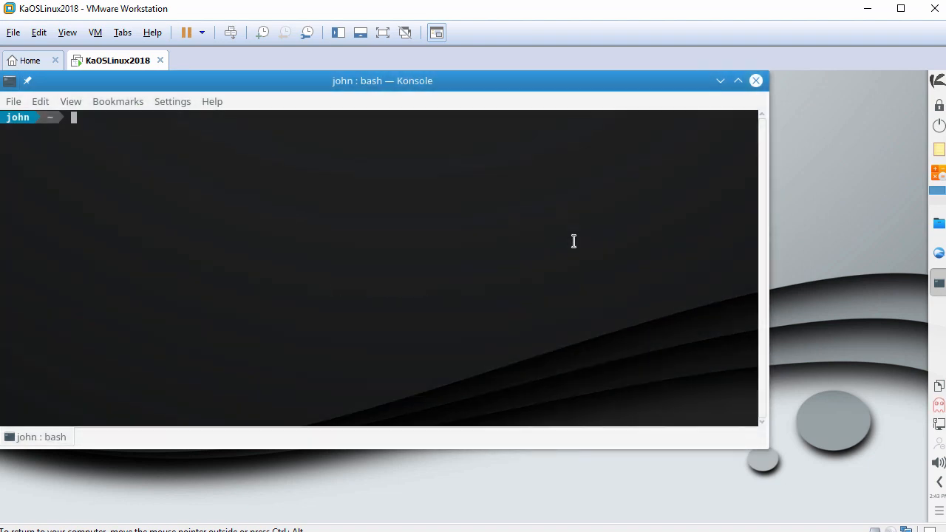
key(ctrl+plus)
text(hostnamectl)
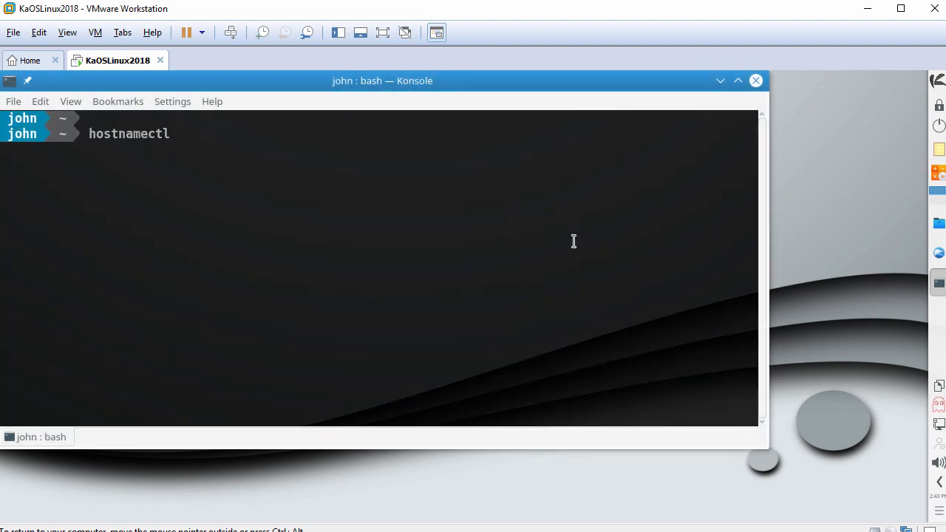
key(Return)
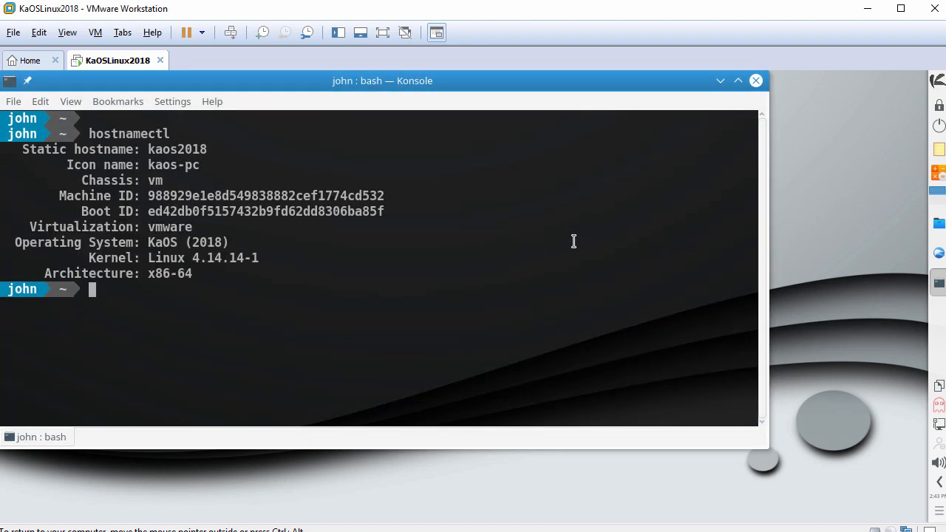
key(Return)
text(pin)
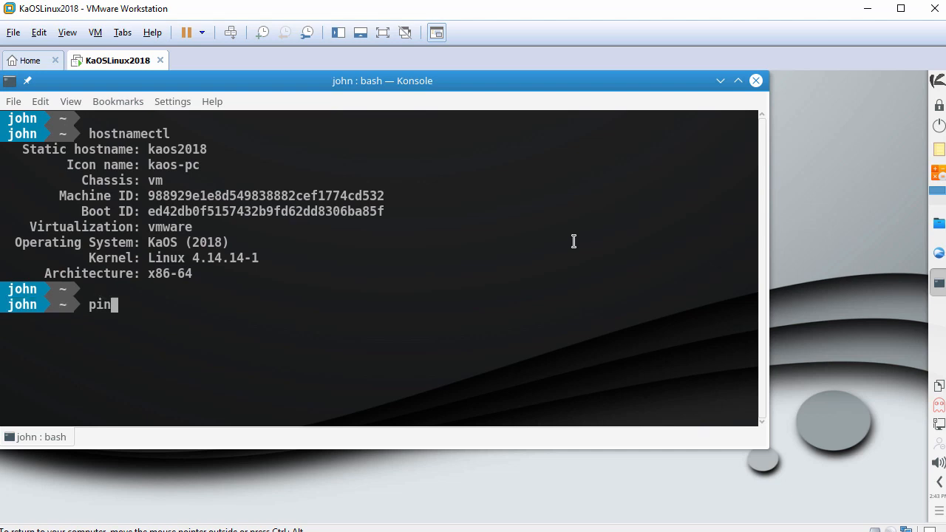
text(g -c 3 www.google.com)
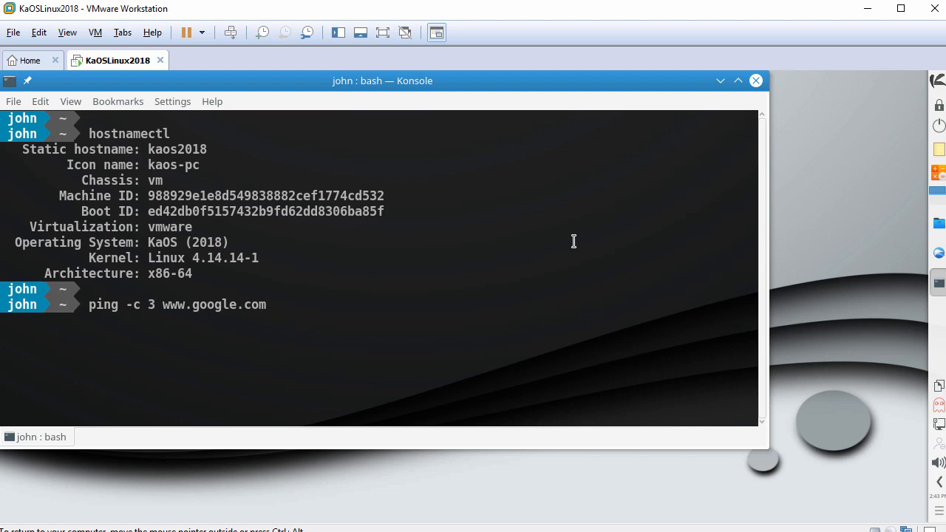
key(Return)
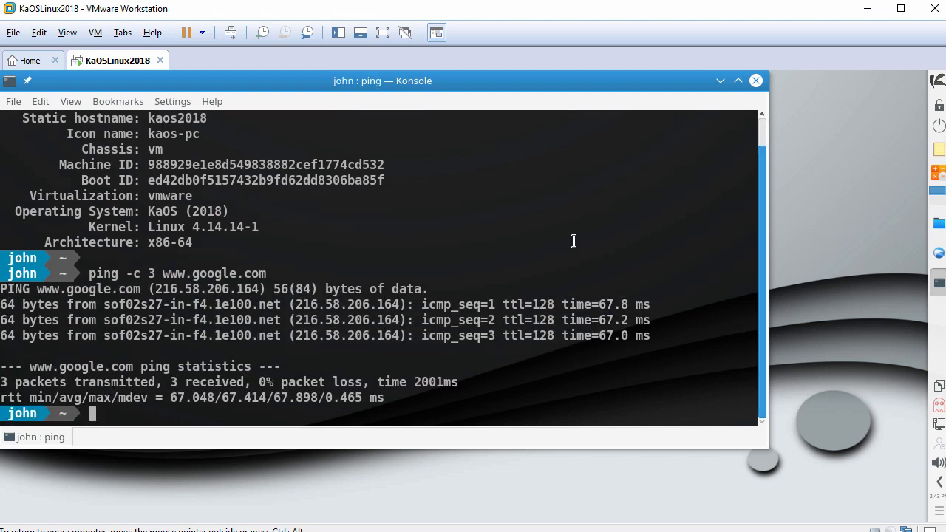
text(e)
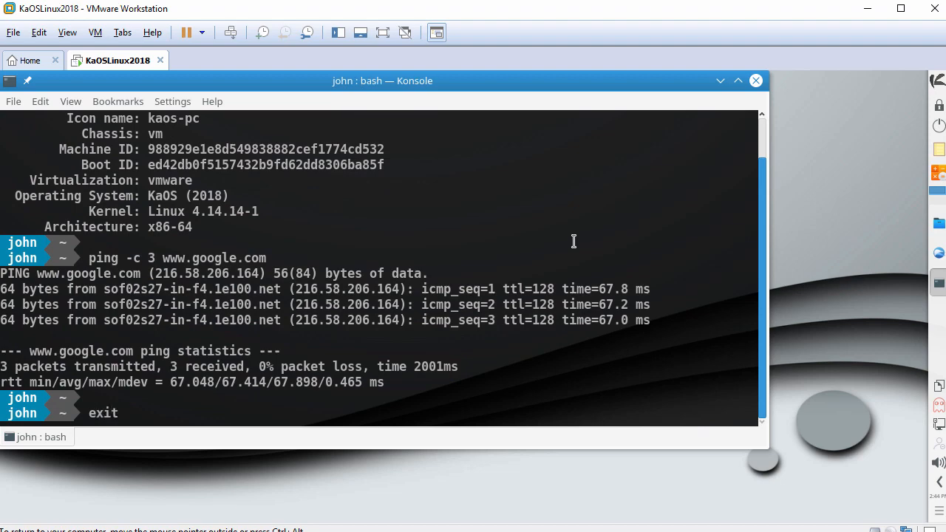
text(xit)
key(Return)
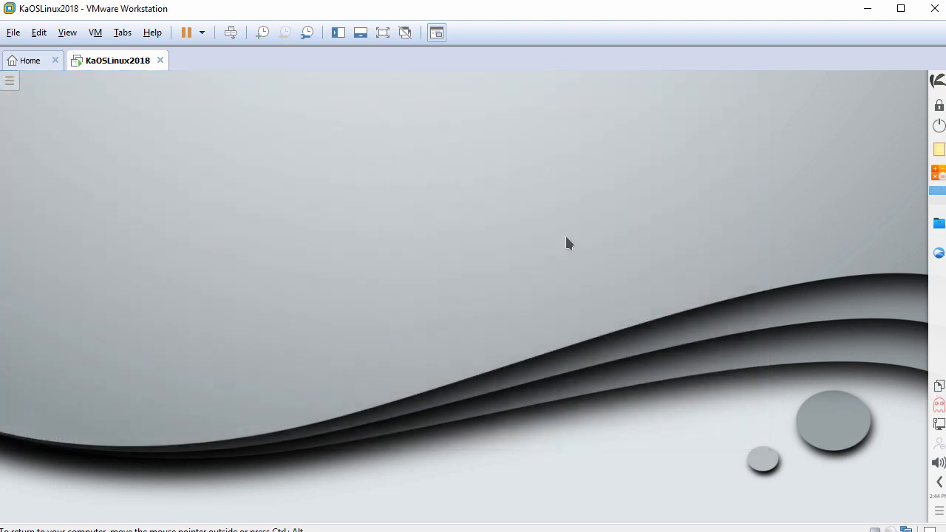
Step: In Configure Desktop, select the airplane-at-sunset wallpaper, then Apply and OK
right_click(433, 126)
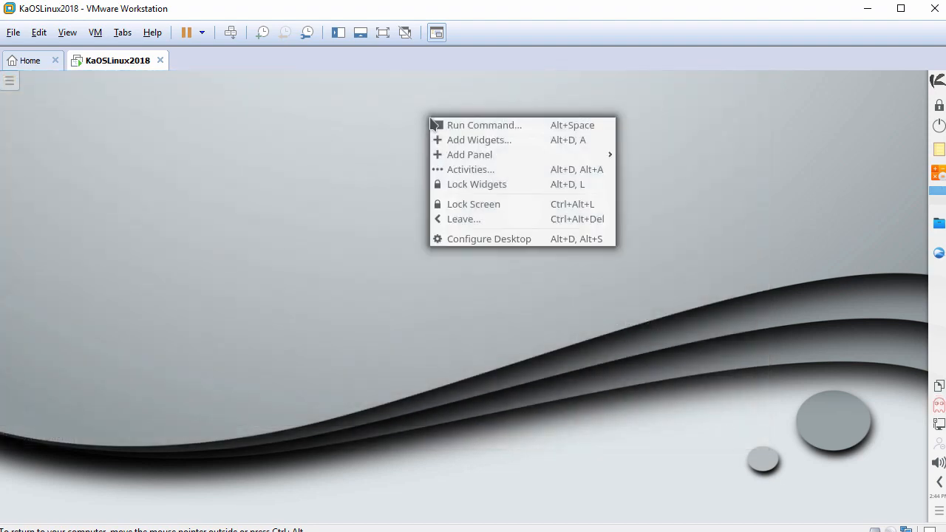
click(485, 241)
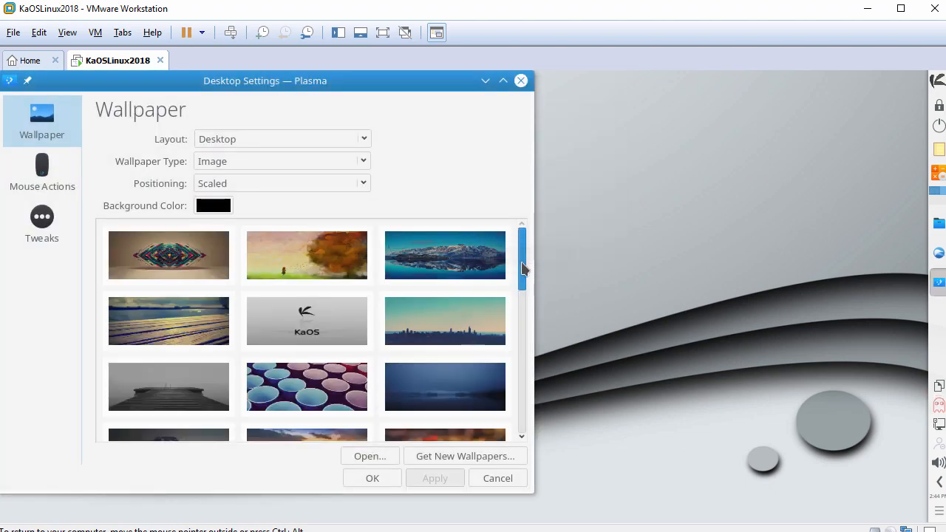
drag(521, 264, 544, 419)
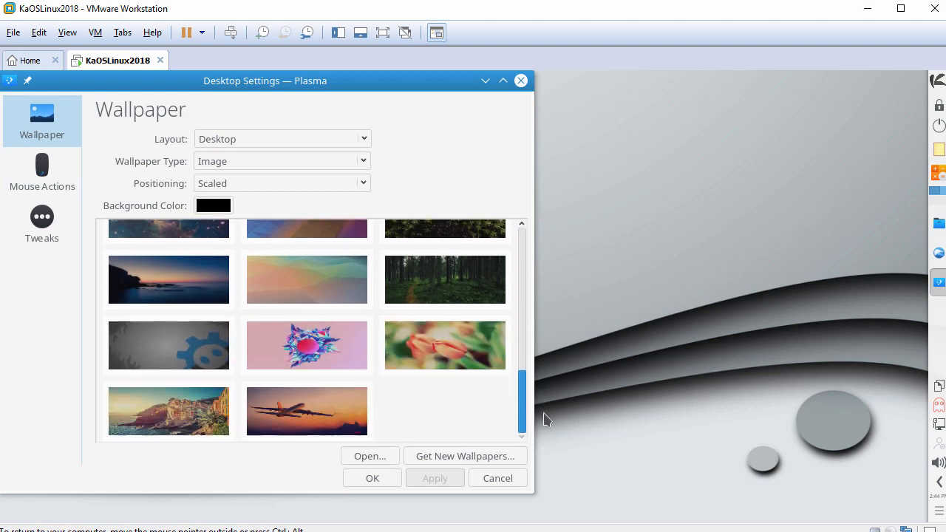
click(293, 423)
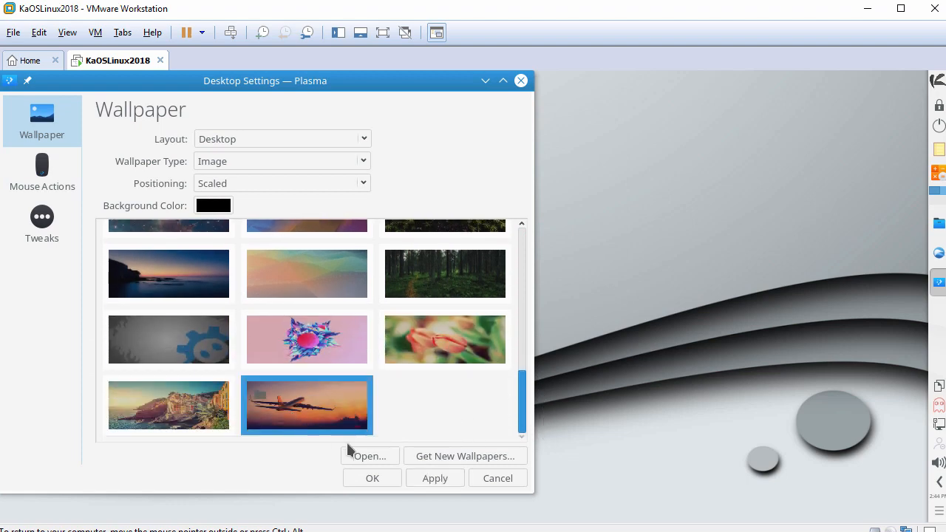
click(427, 478)
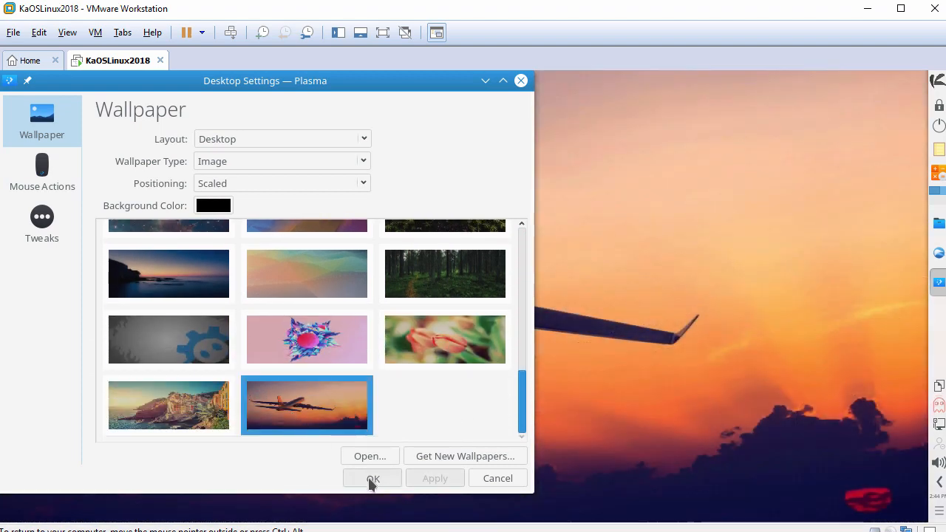
click(369, 478)
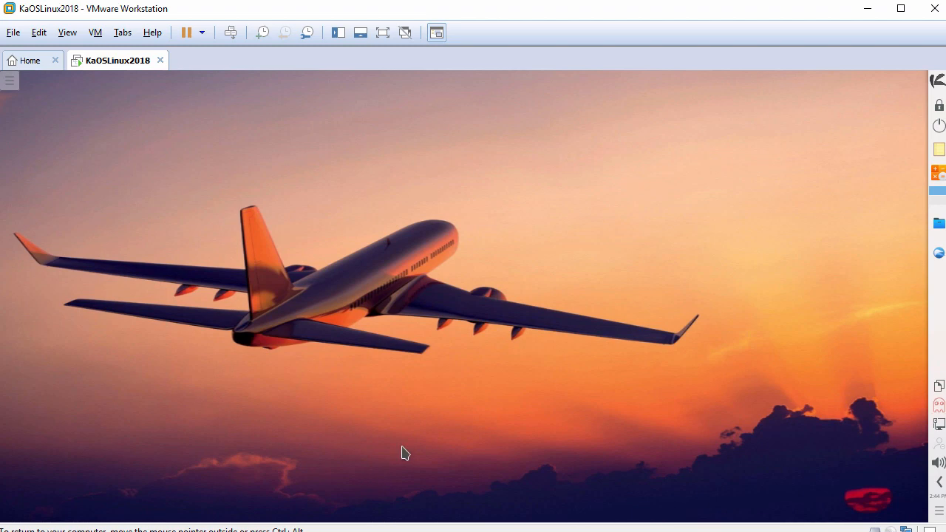
click(934, 82)
Step: Browse the menu's Recent Documents, Games, Graphics, Multimedia, Office and Settings categories, ending on System Settings
mouse_move(808, 138)
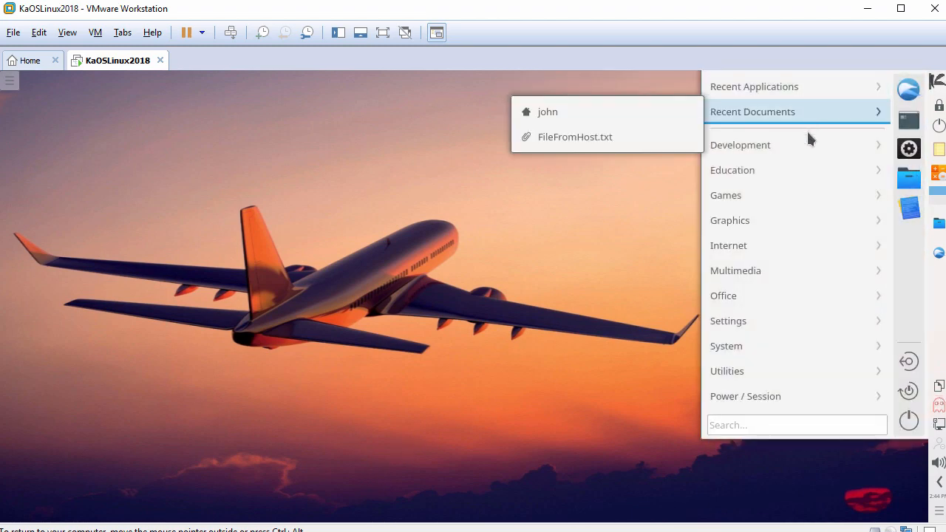
mouse_move(804, 192)
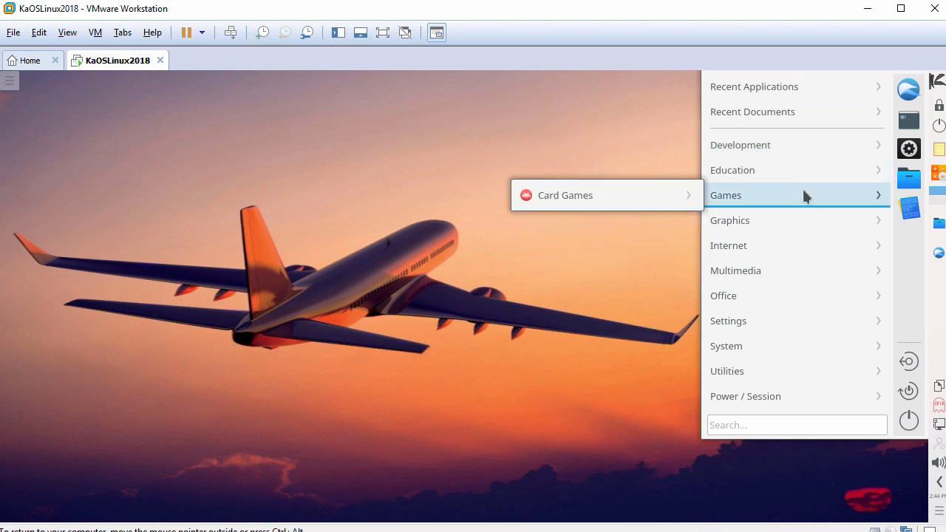
mouse_move(804, 216)
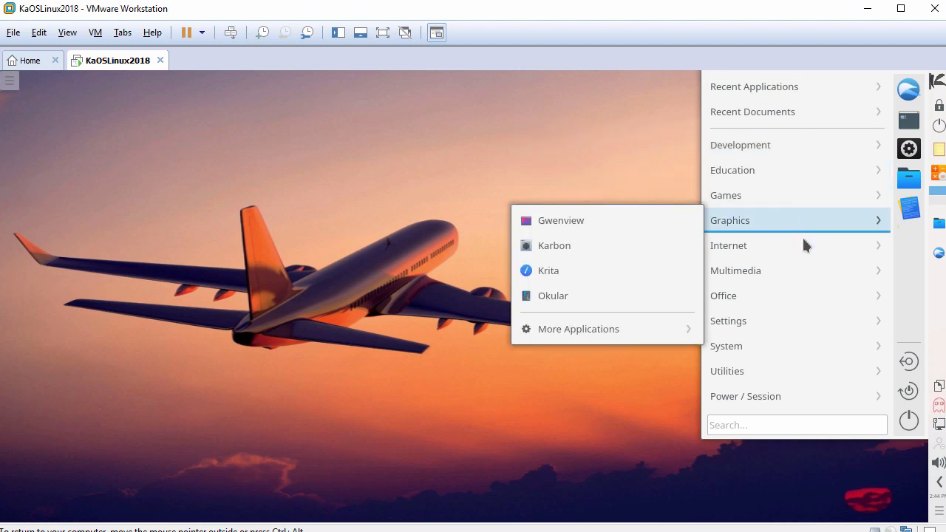
mouse_move(802, 273)
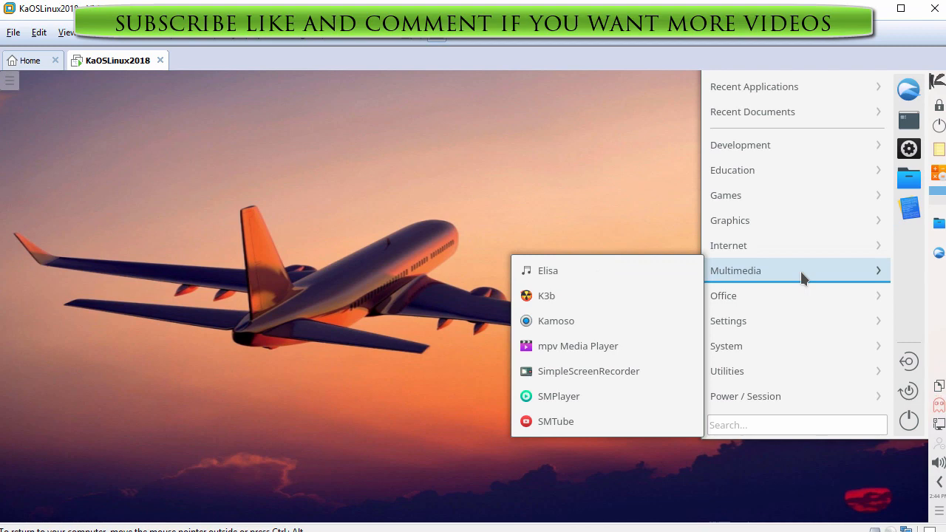
mouse_move(802, 294)
mouse_move(803, 326)
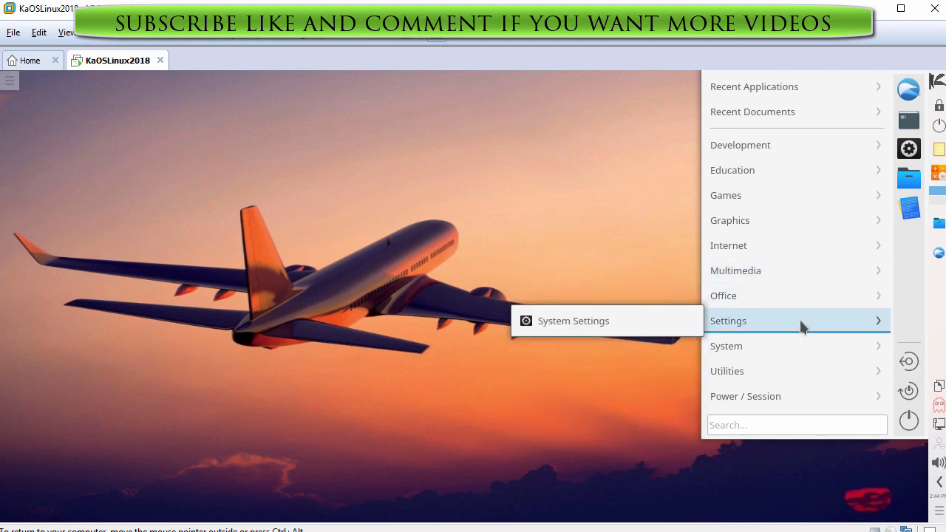